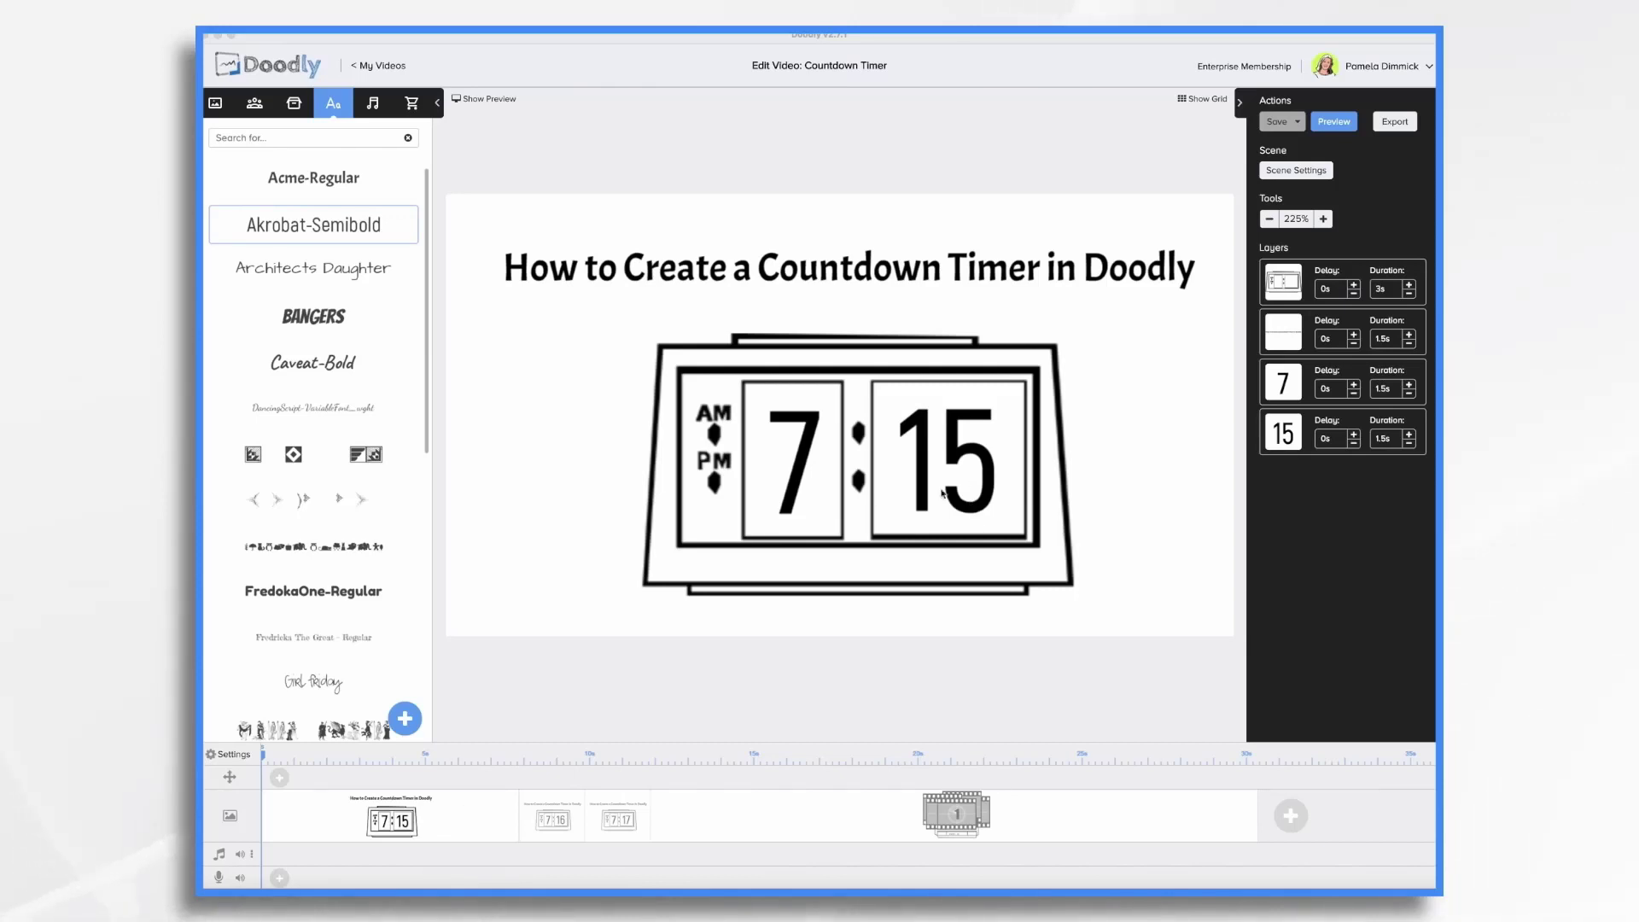
Review the 7:15, 7:16 and 7:17 clock scenes and check the exit animation setting of the 7:15 scene
{"action": "left_click", "coordinate": [554, 819]}
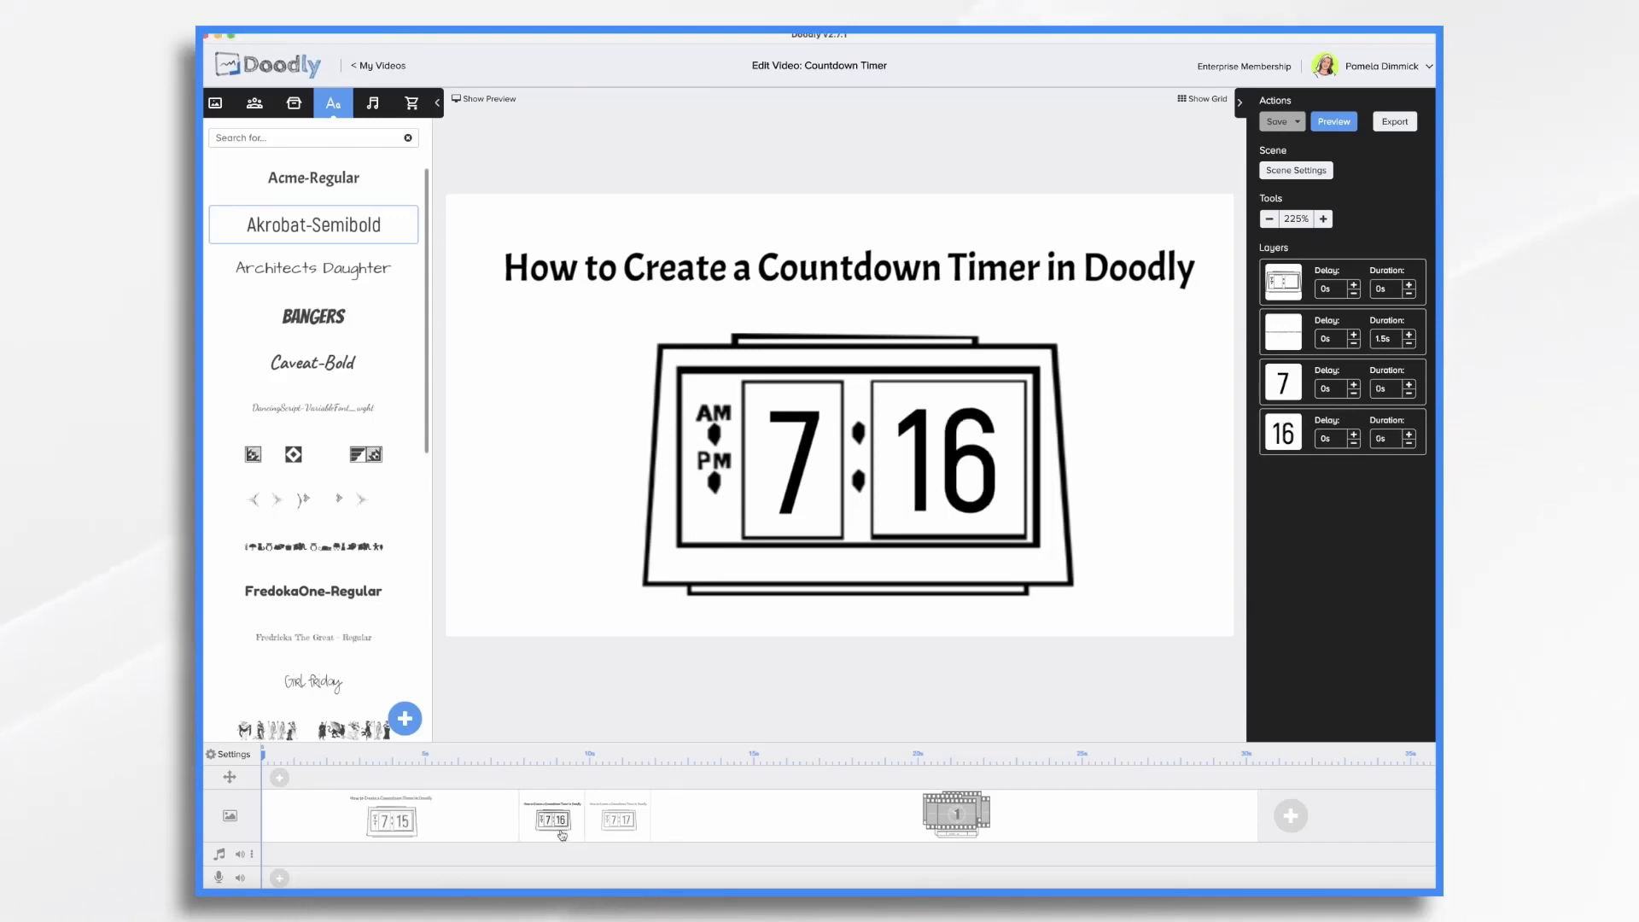
{"action": "left_click", "coordinate": [639, 819]}
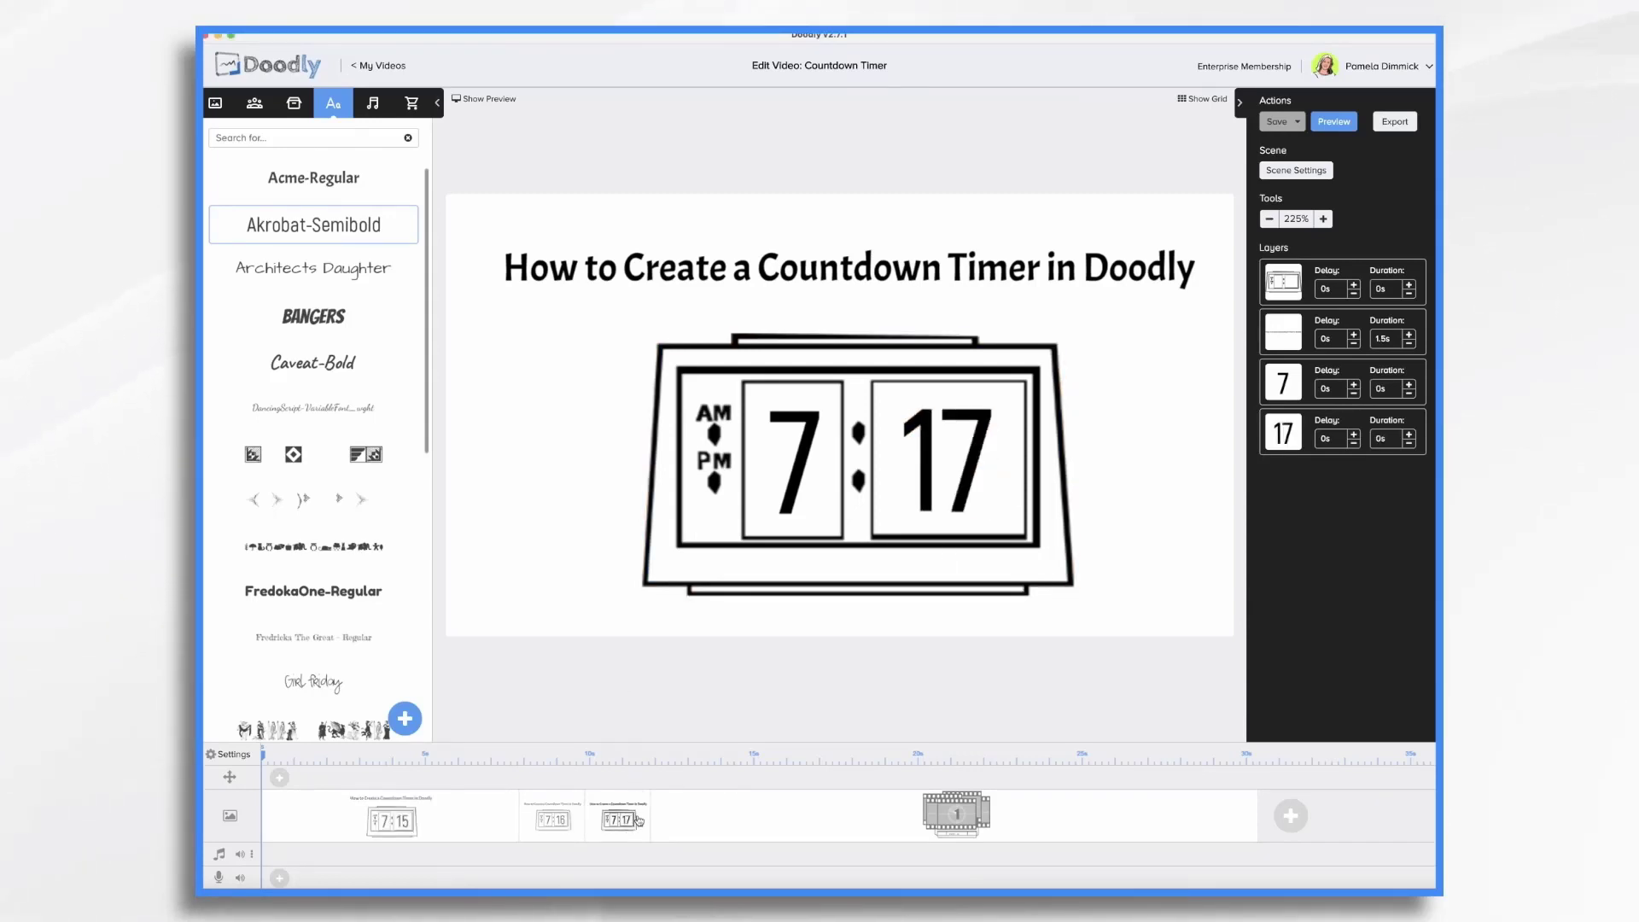
{"action": "left_click", "coordinate": [446, 827]}
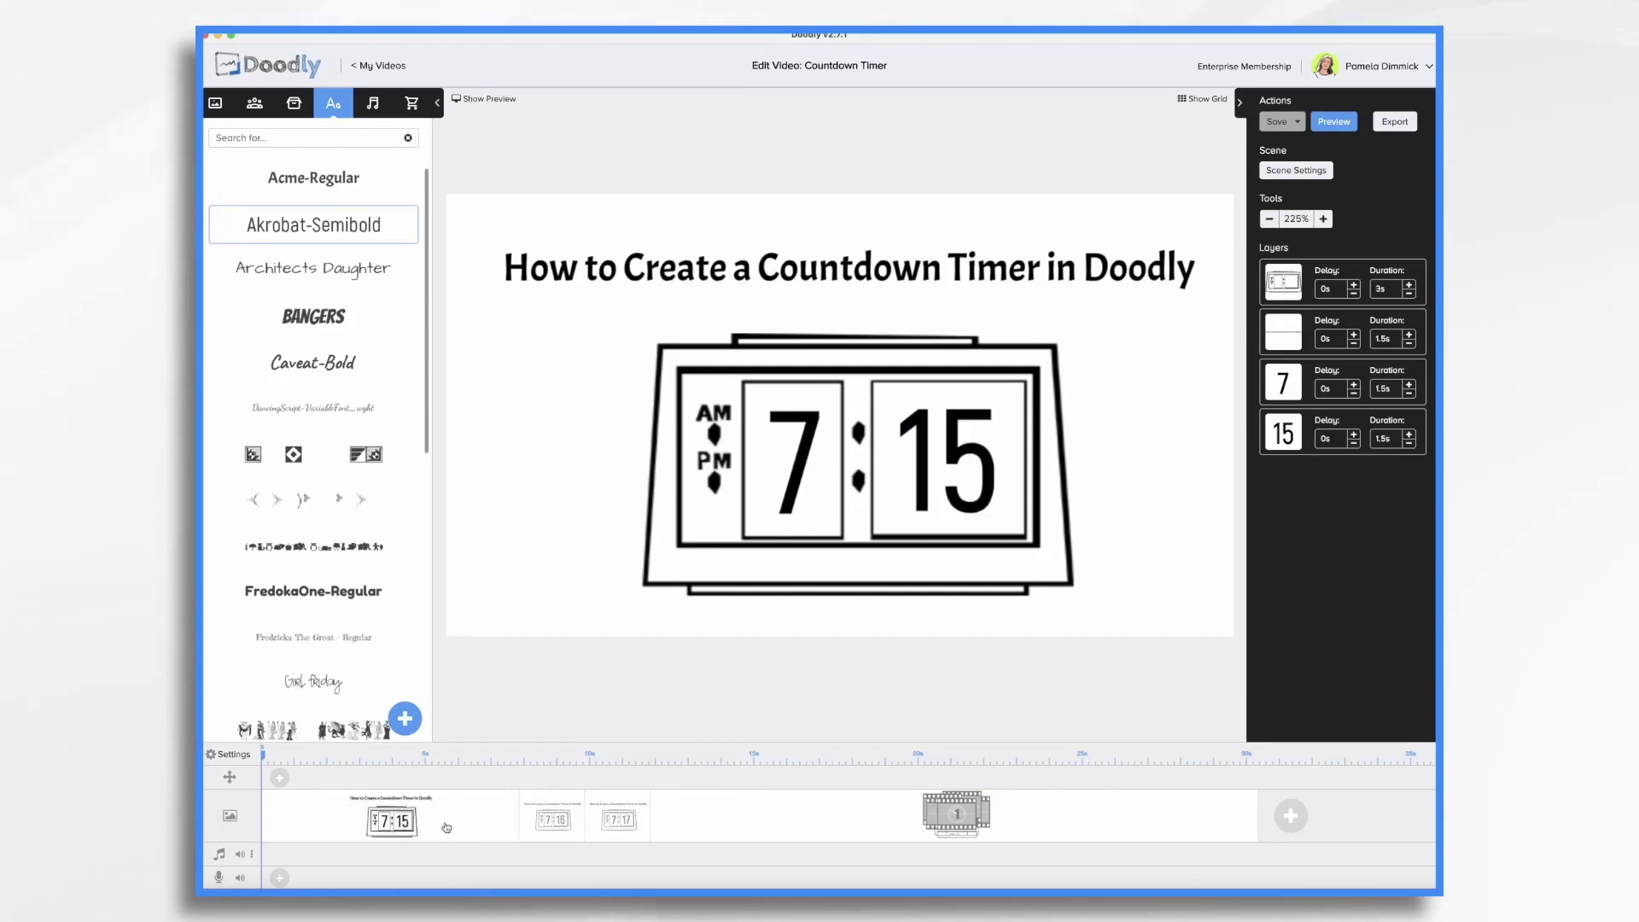
{"action": "left_click", "coordinate": [1306, 171]}
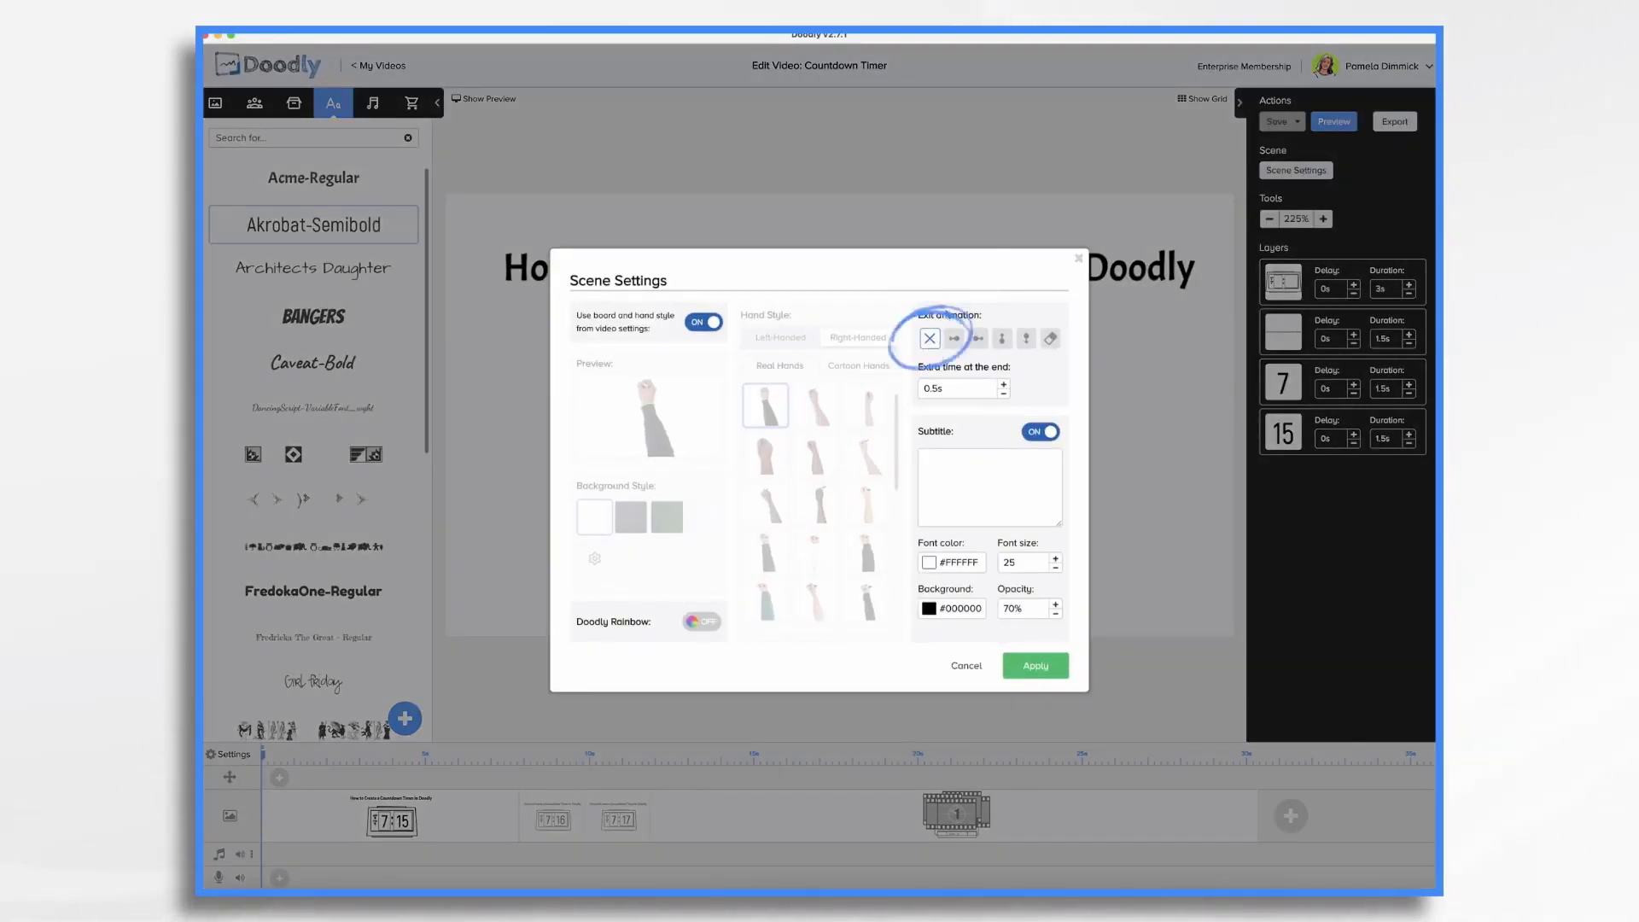
{"action": "left_click", "coordinate": [1079, 260]}
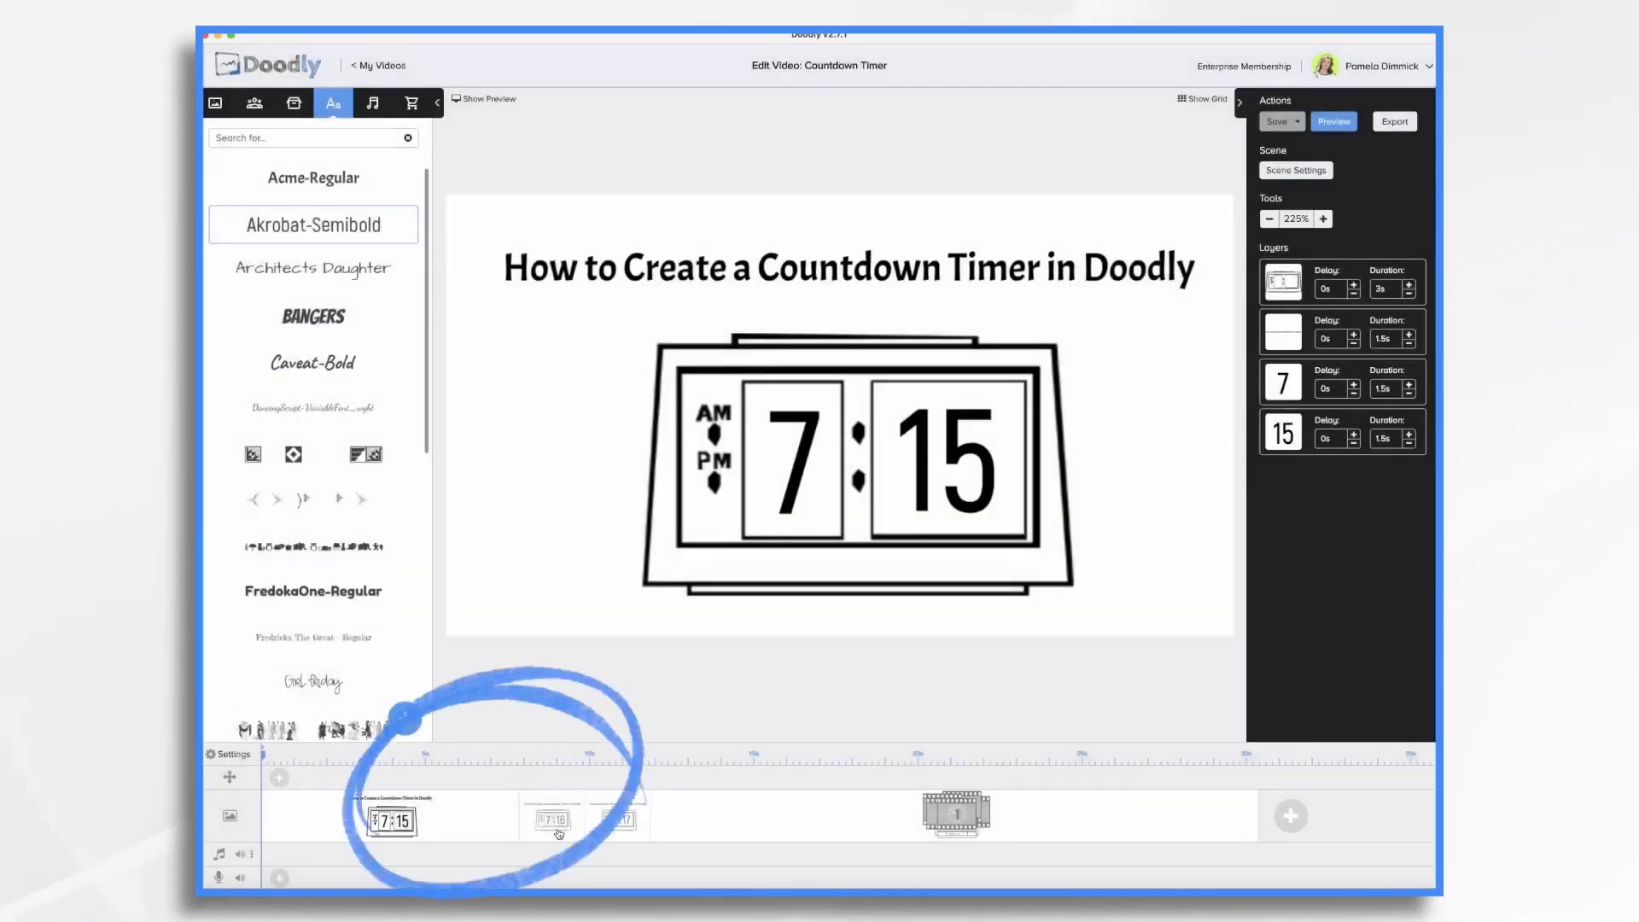
Try to duplicate the 7:15 clock scene on the timeline
{"action": "right_click", "coordinate": [476, 829]}
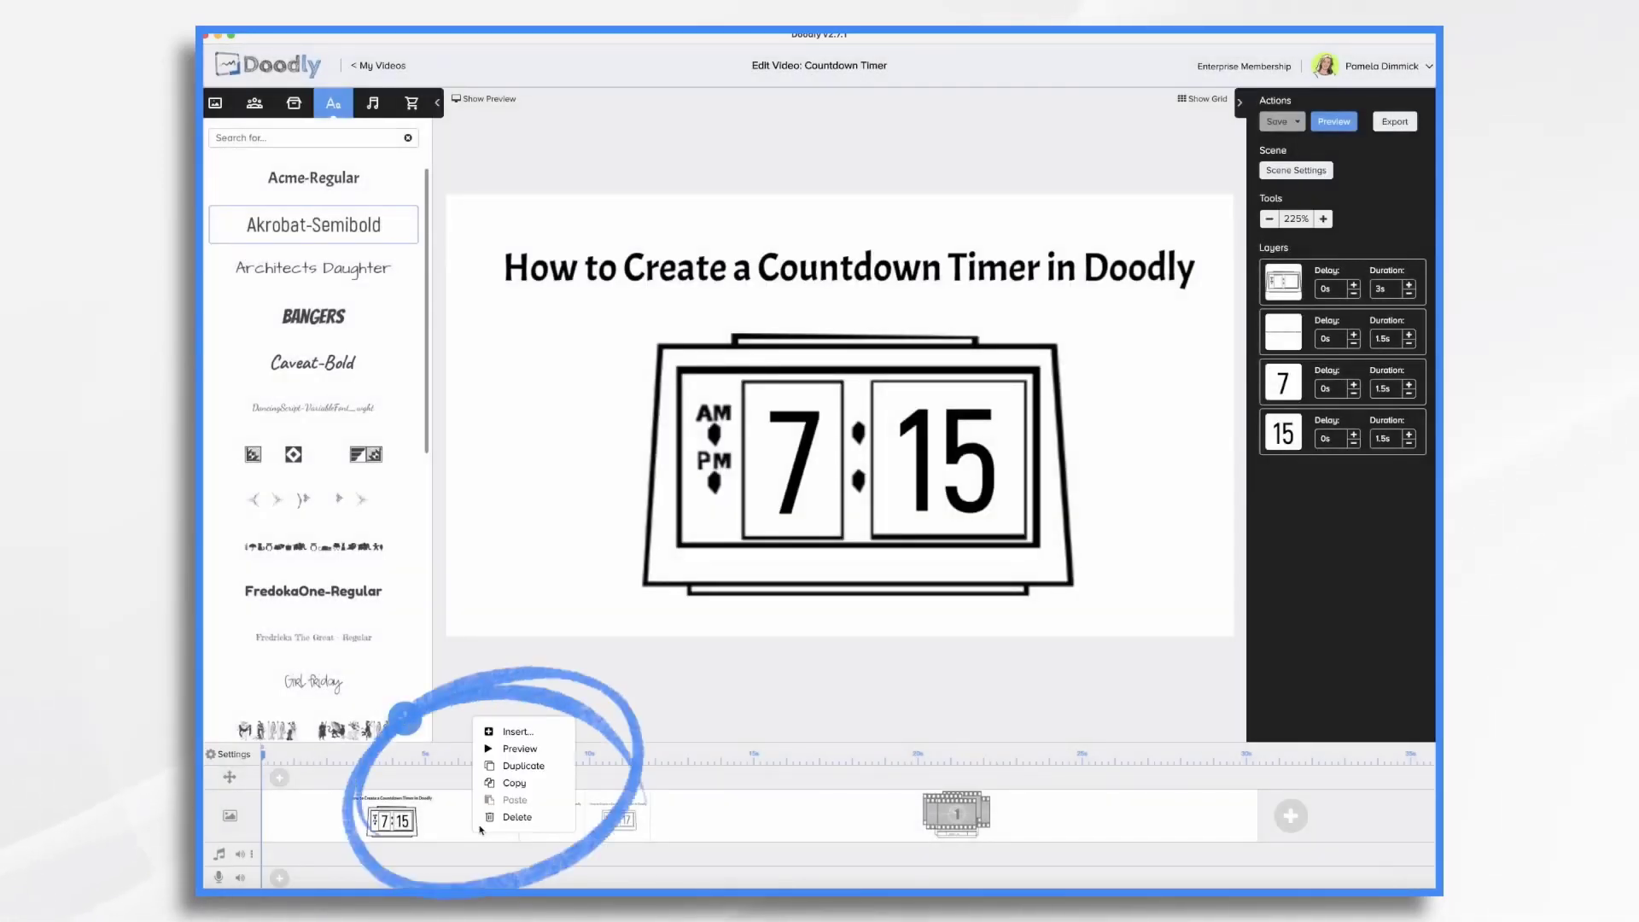
{"action": "left_click", "coordinate": [524, 766]}
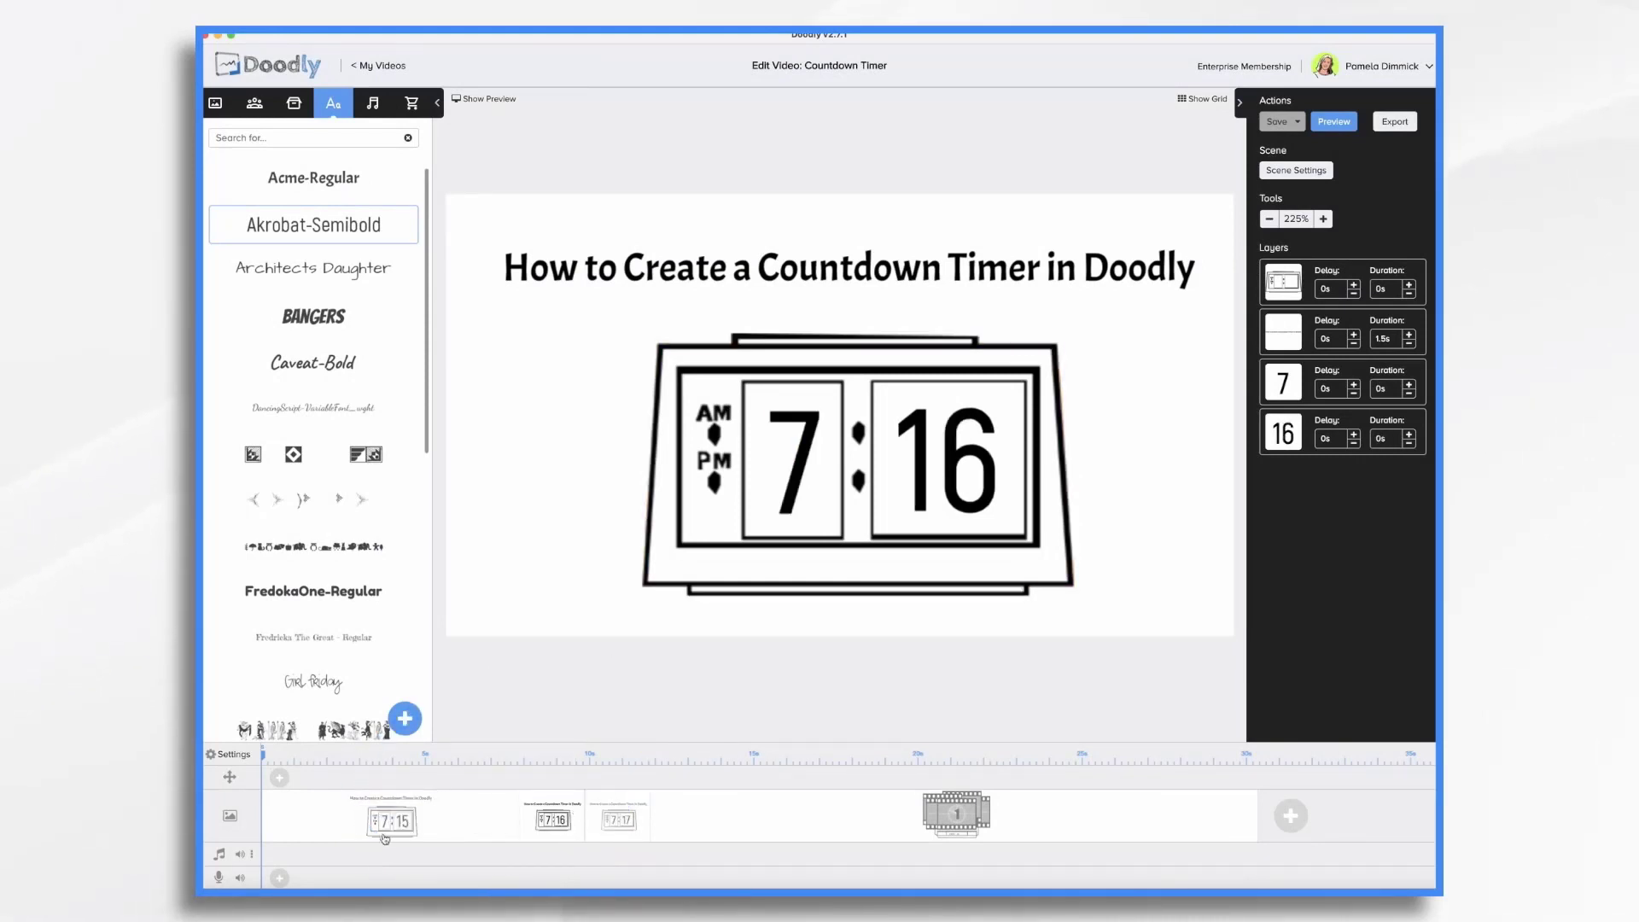
Set the title layer's duration to 0s in the 7:16 scene and check the duration of the 16 layer
{"action": "left_click", "coordinate": [970, 459]}
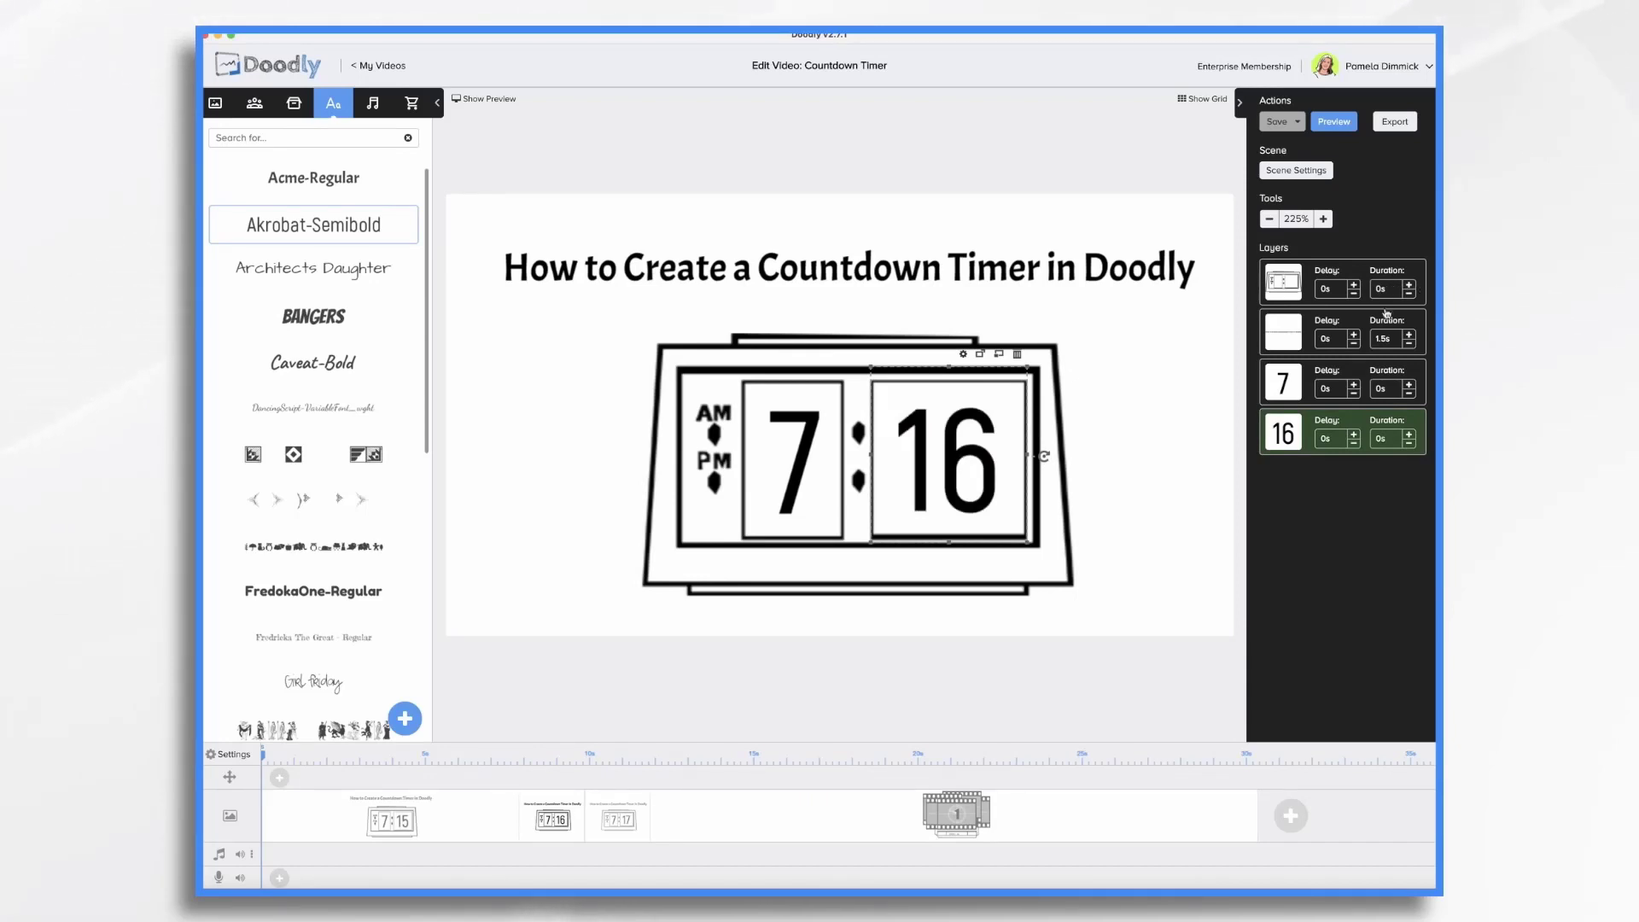
{"action": "left_click", "coordinate": [1388, 340]}
{"action": "key", "text": "BackSpace"}
{"action": "key", "text": "BackSpace"}
{"action": "key", "text": "BackSpace"}
{"action": "type", "text": "0s"}
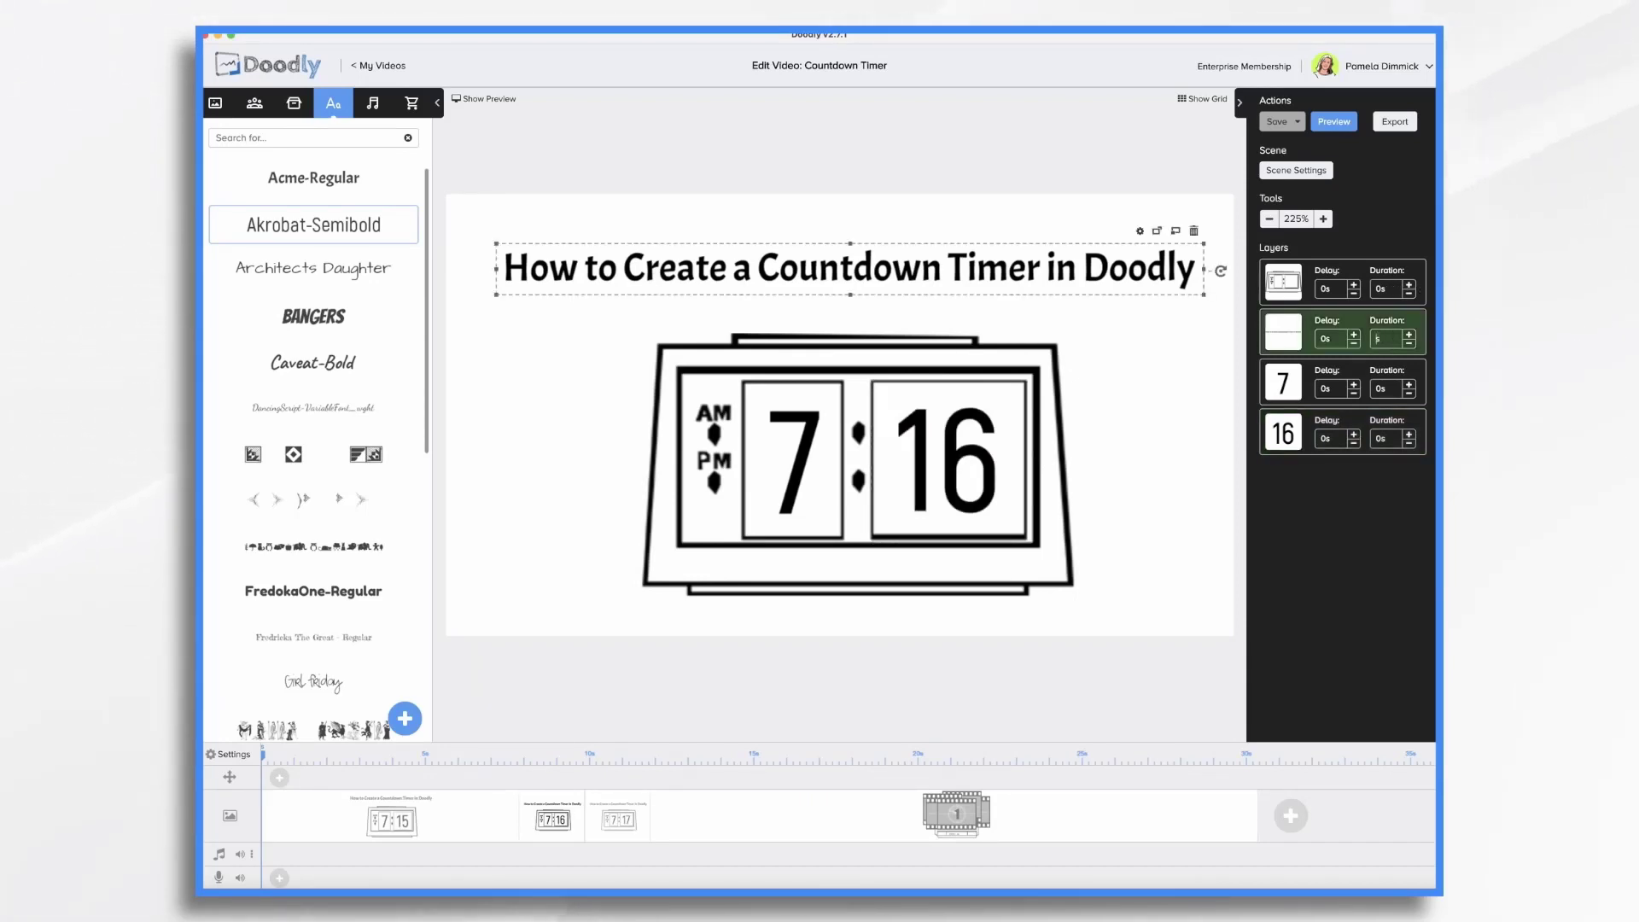
{"action": "left_click", "coordinate": [1389, 450]}
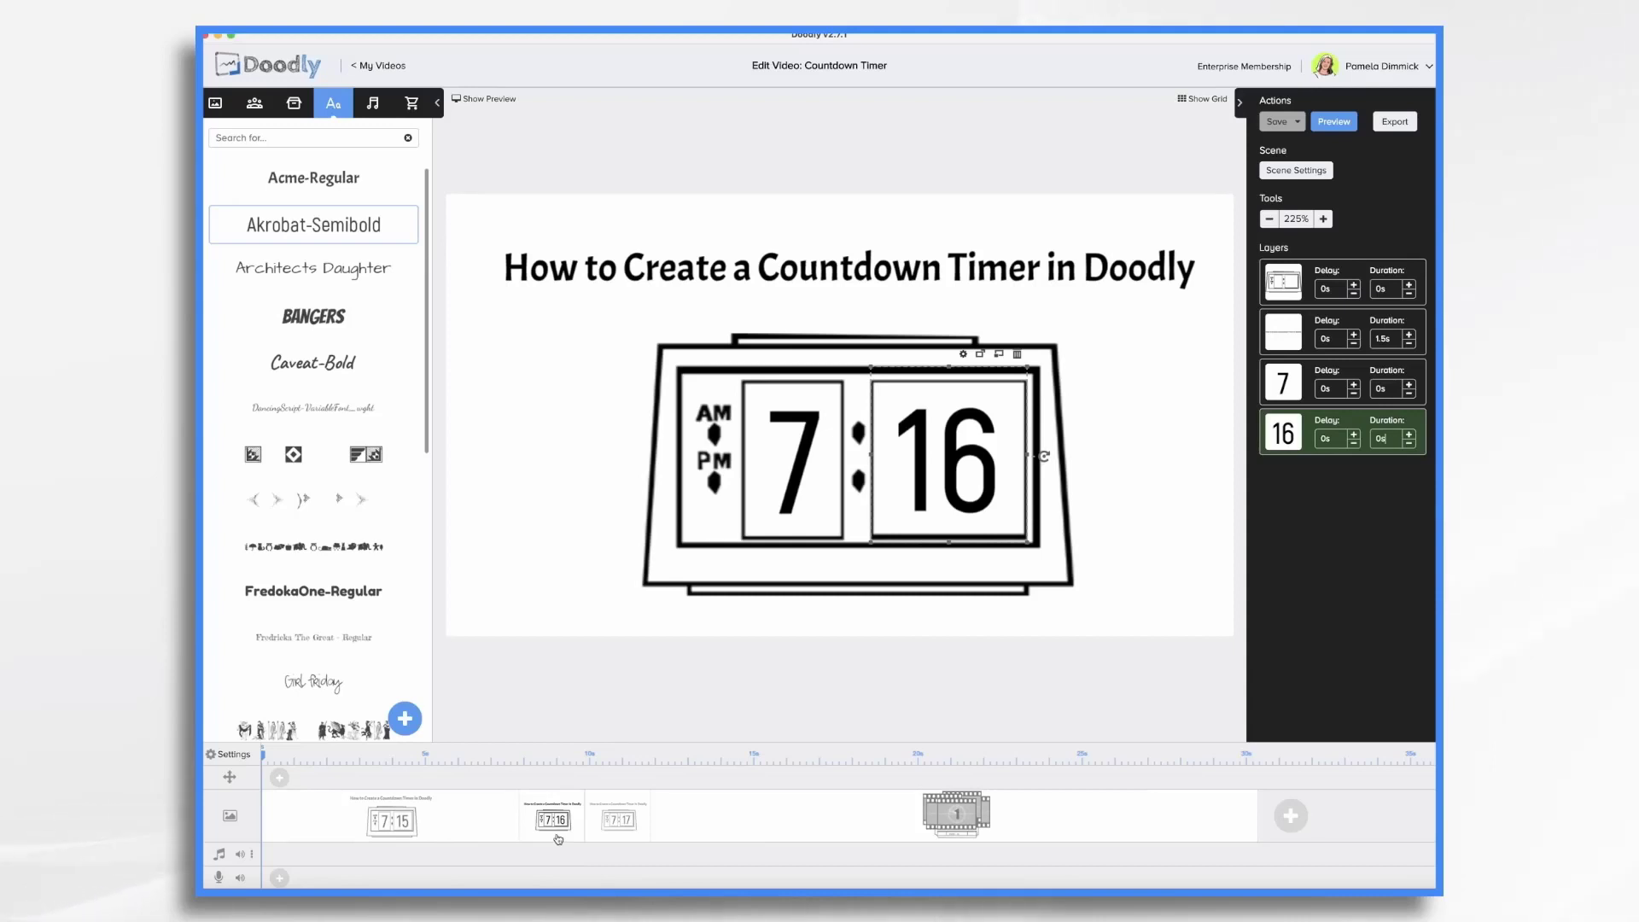
Set the title layer's duration to 0s in the 7:17 scene
{"action": "left_click", "coordinate": [631, 834]}
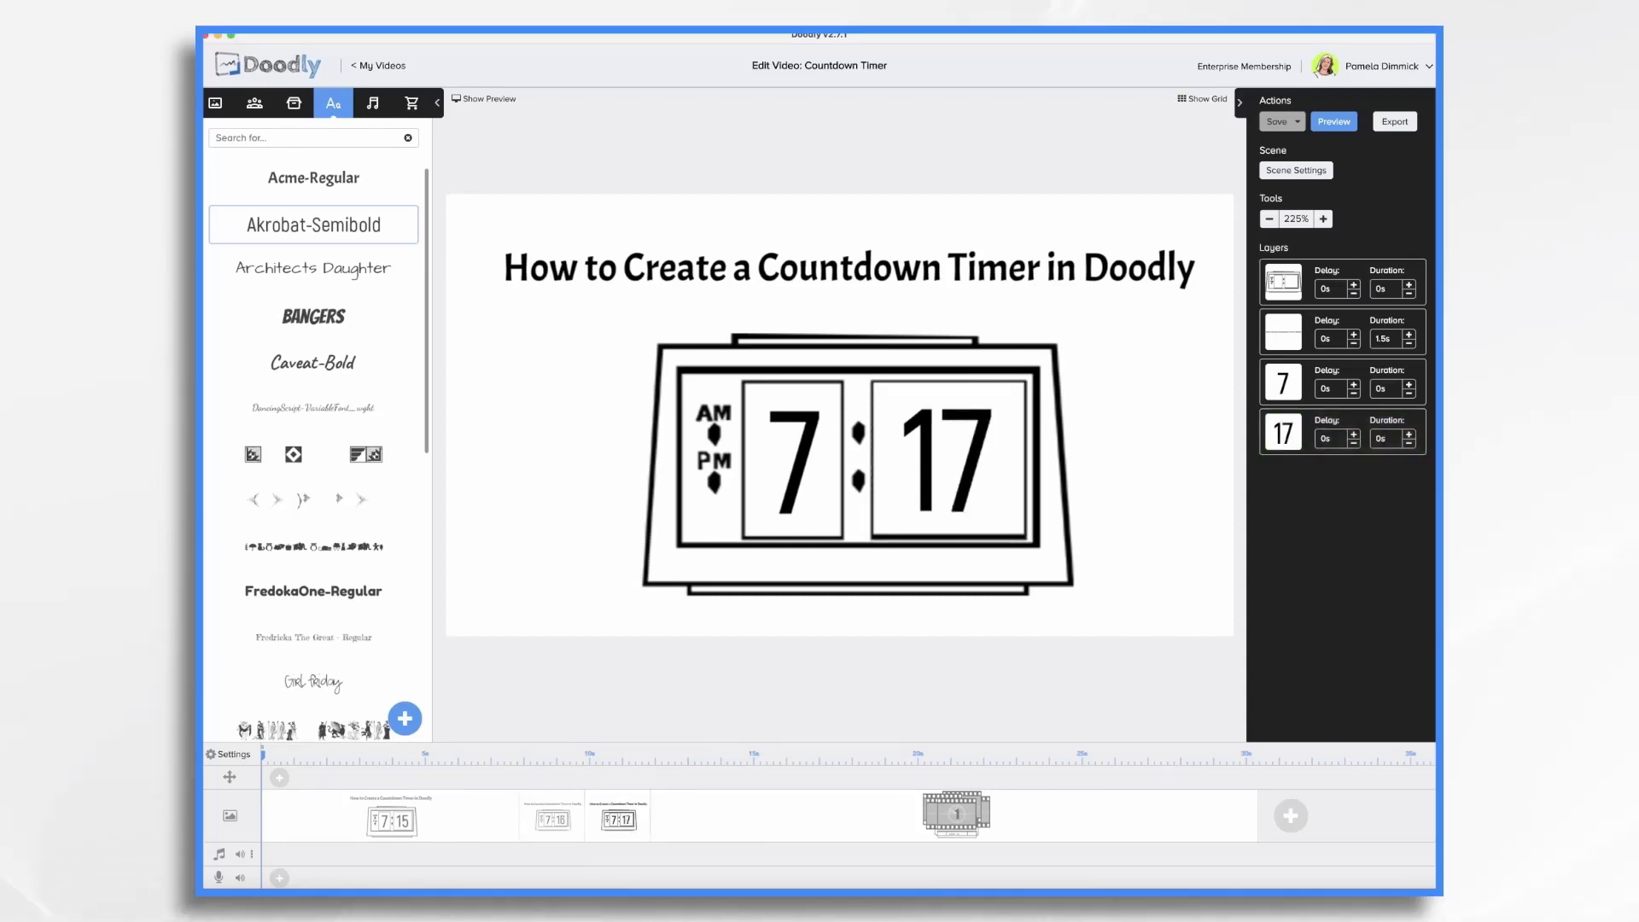
{"action": "left_click", "coordinate": [1387, 339]}
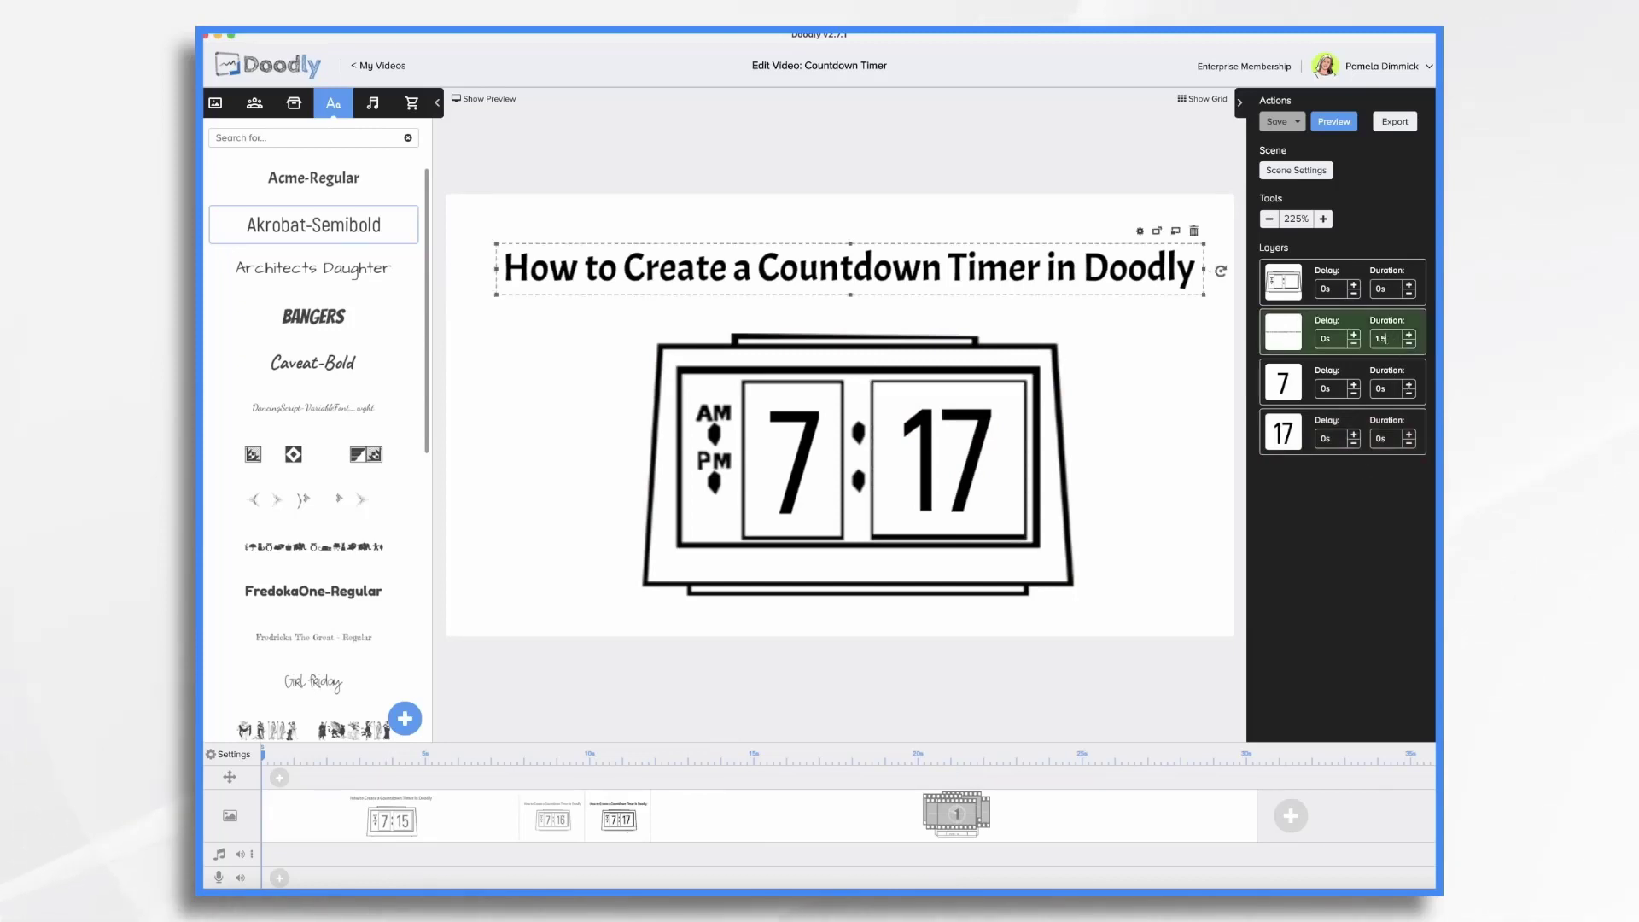
{"action": "left_click", "coordinate": [1373, 320]}
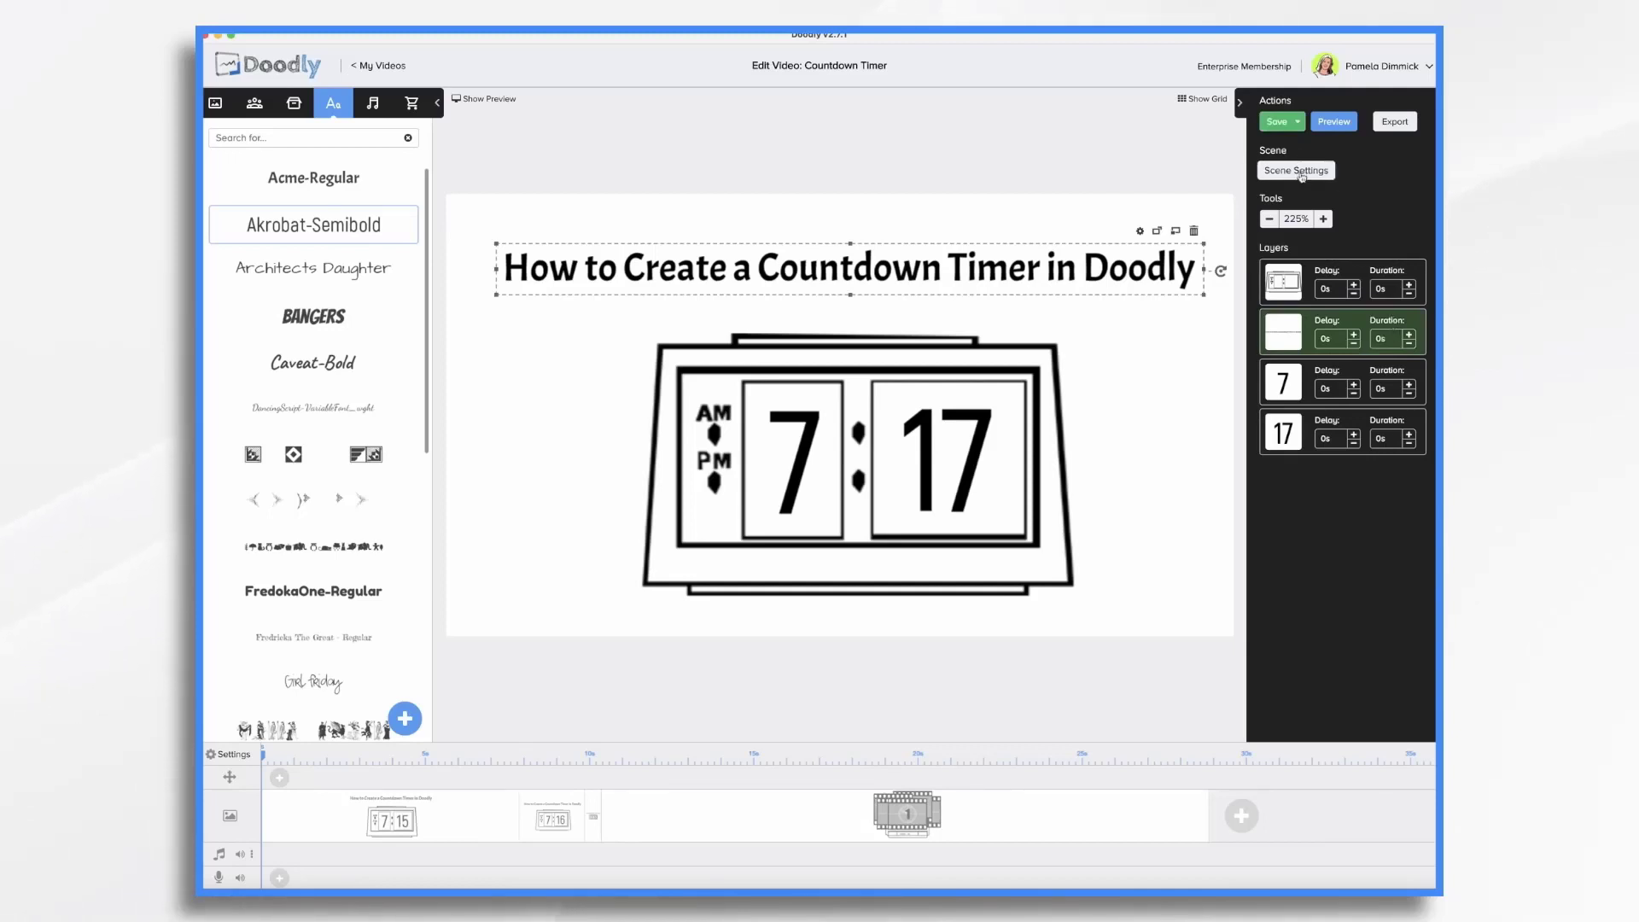
Apply the 7:17 scene's settings with no exit animation and 0.5s extra time at the end
{"action": "left_click", "coordinate": [1298, 171]}
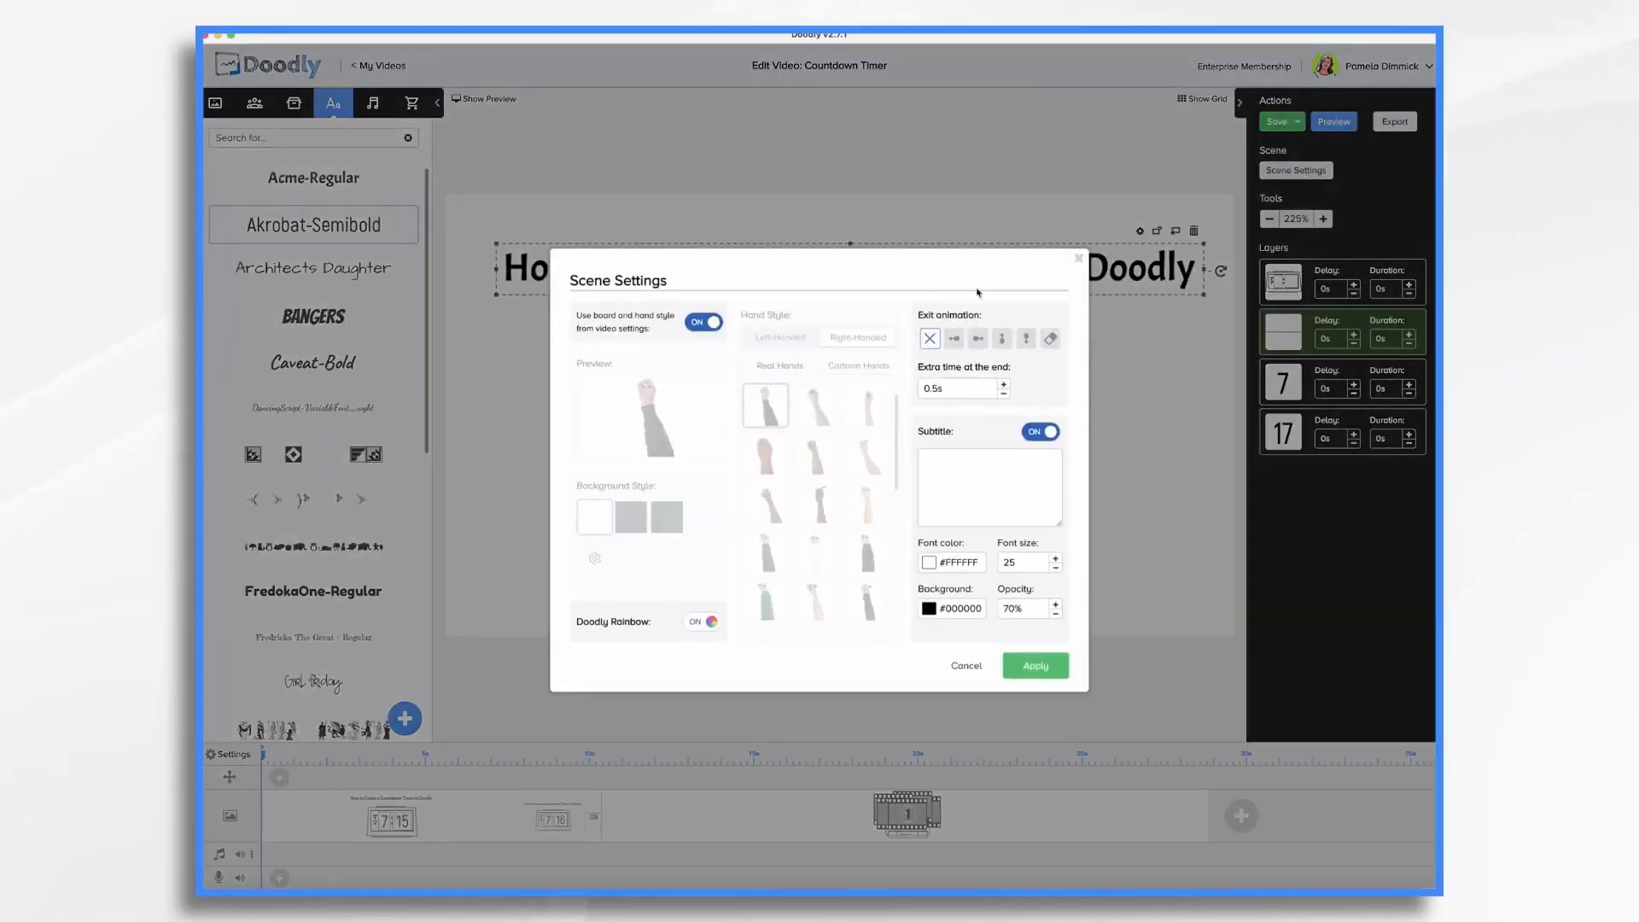
{"action": "left_click", "coordinate": [1048, 664]}
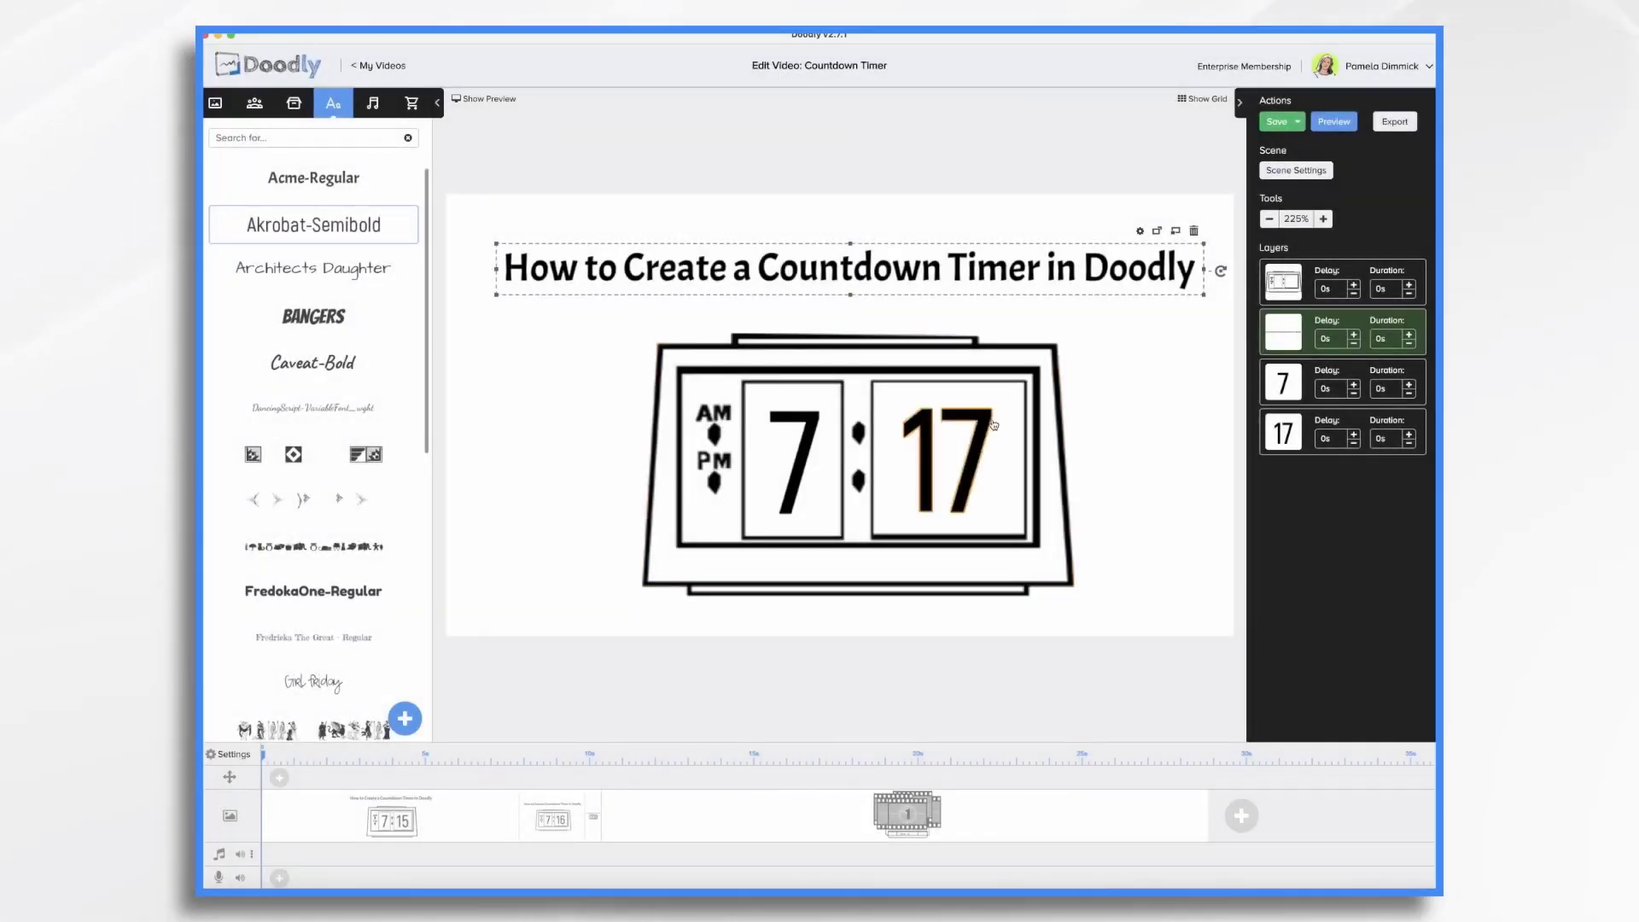
{"action": "left_click", "coordinate": [754, 658]}
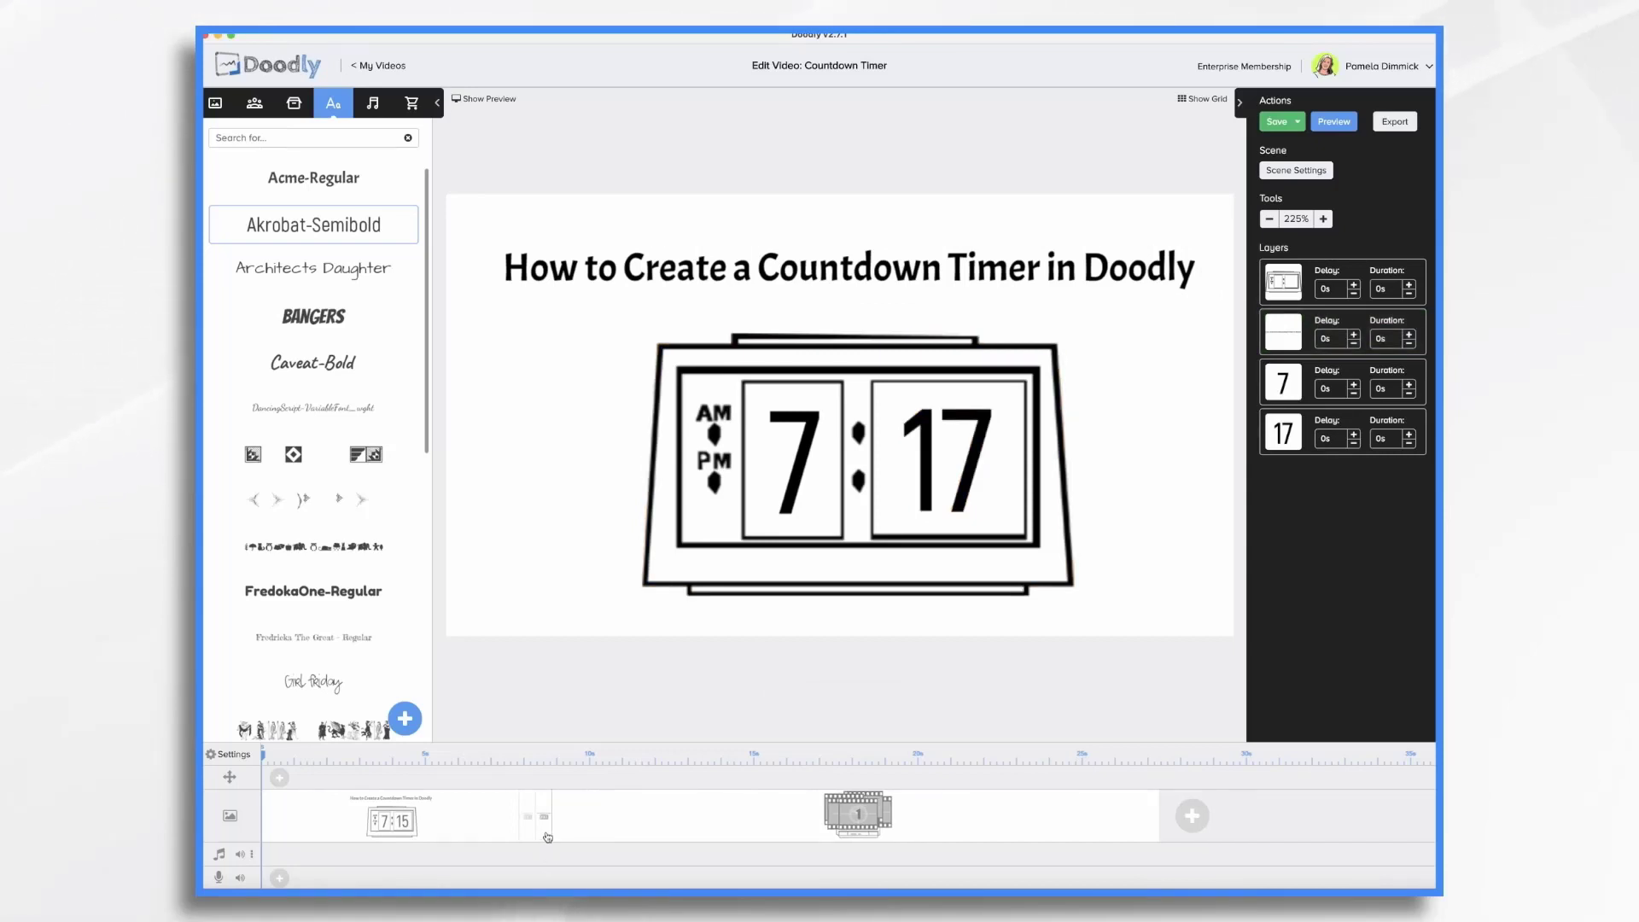
Duplicate the 7:17 scene and change the copy's minute text to 18
{"action": "right_click", "coordinate": [547, 837]}
{"action": "left_click", "coordinate": [583, 775]}
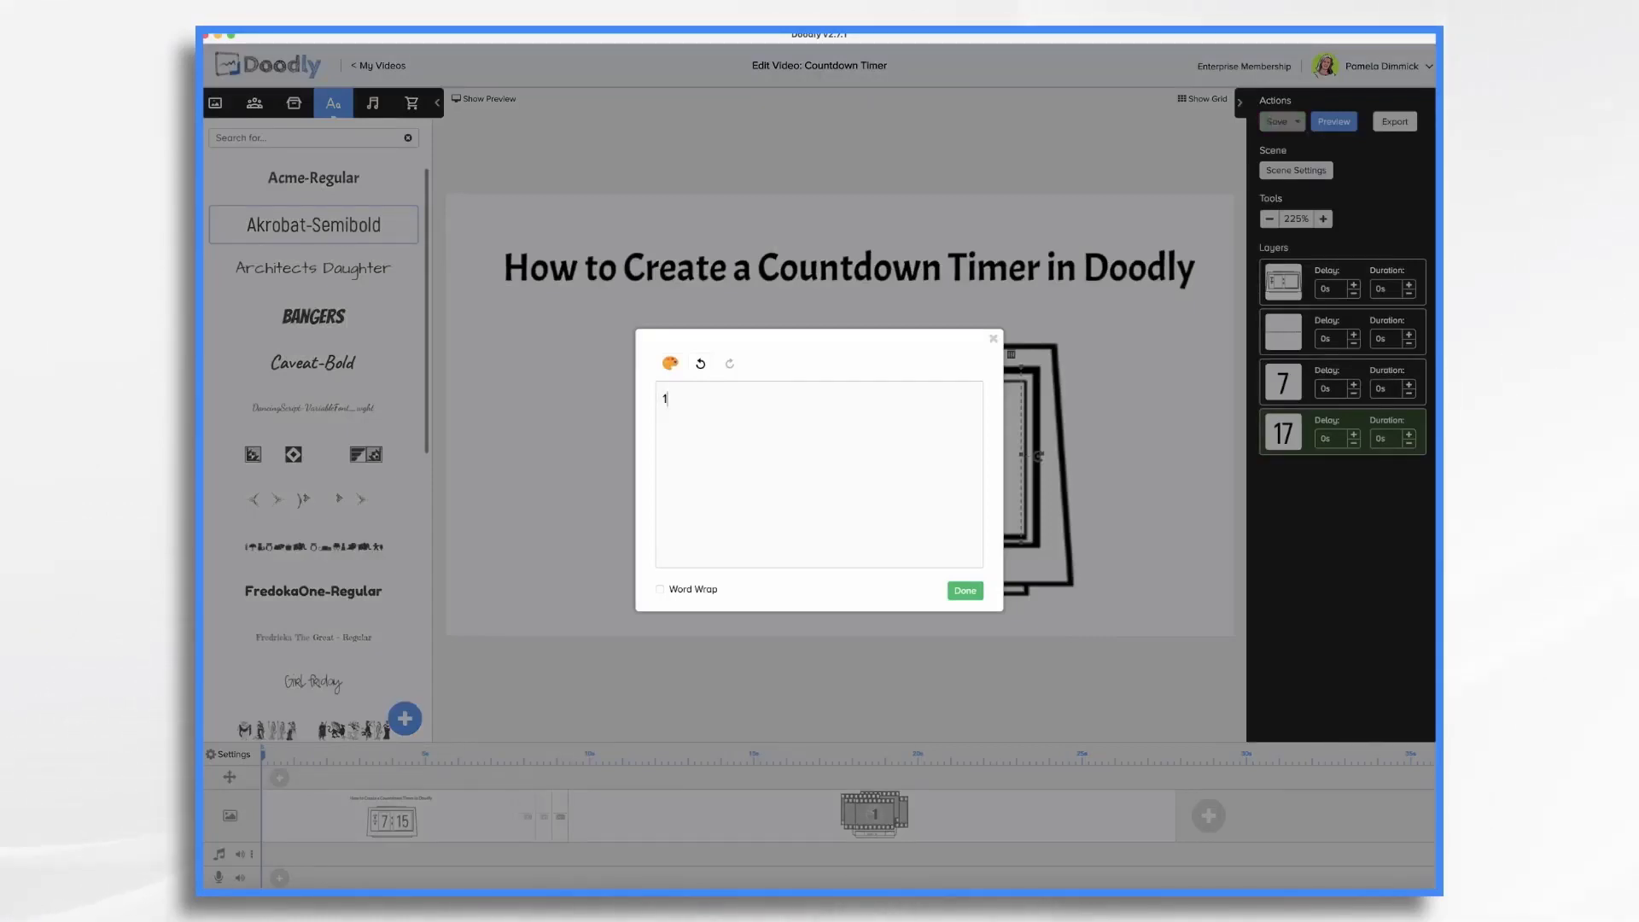
{"action": "type", "text": "8"}
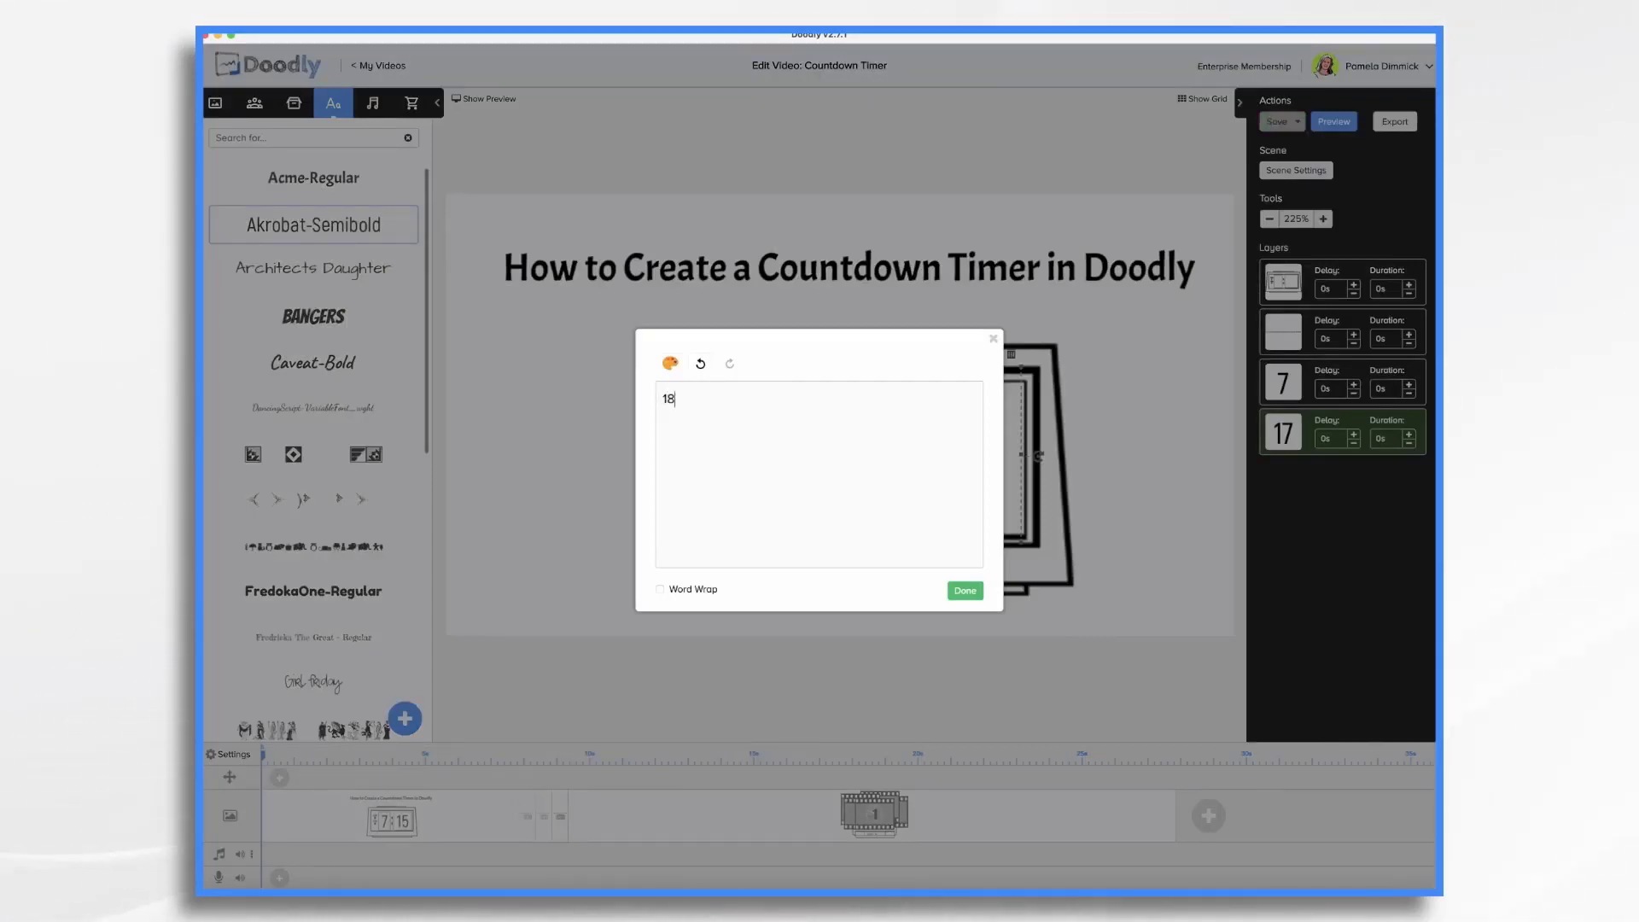
{"action": "left_click", "coordinate": [965, 592]}
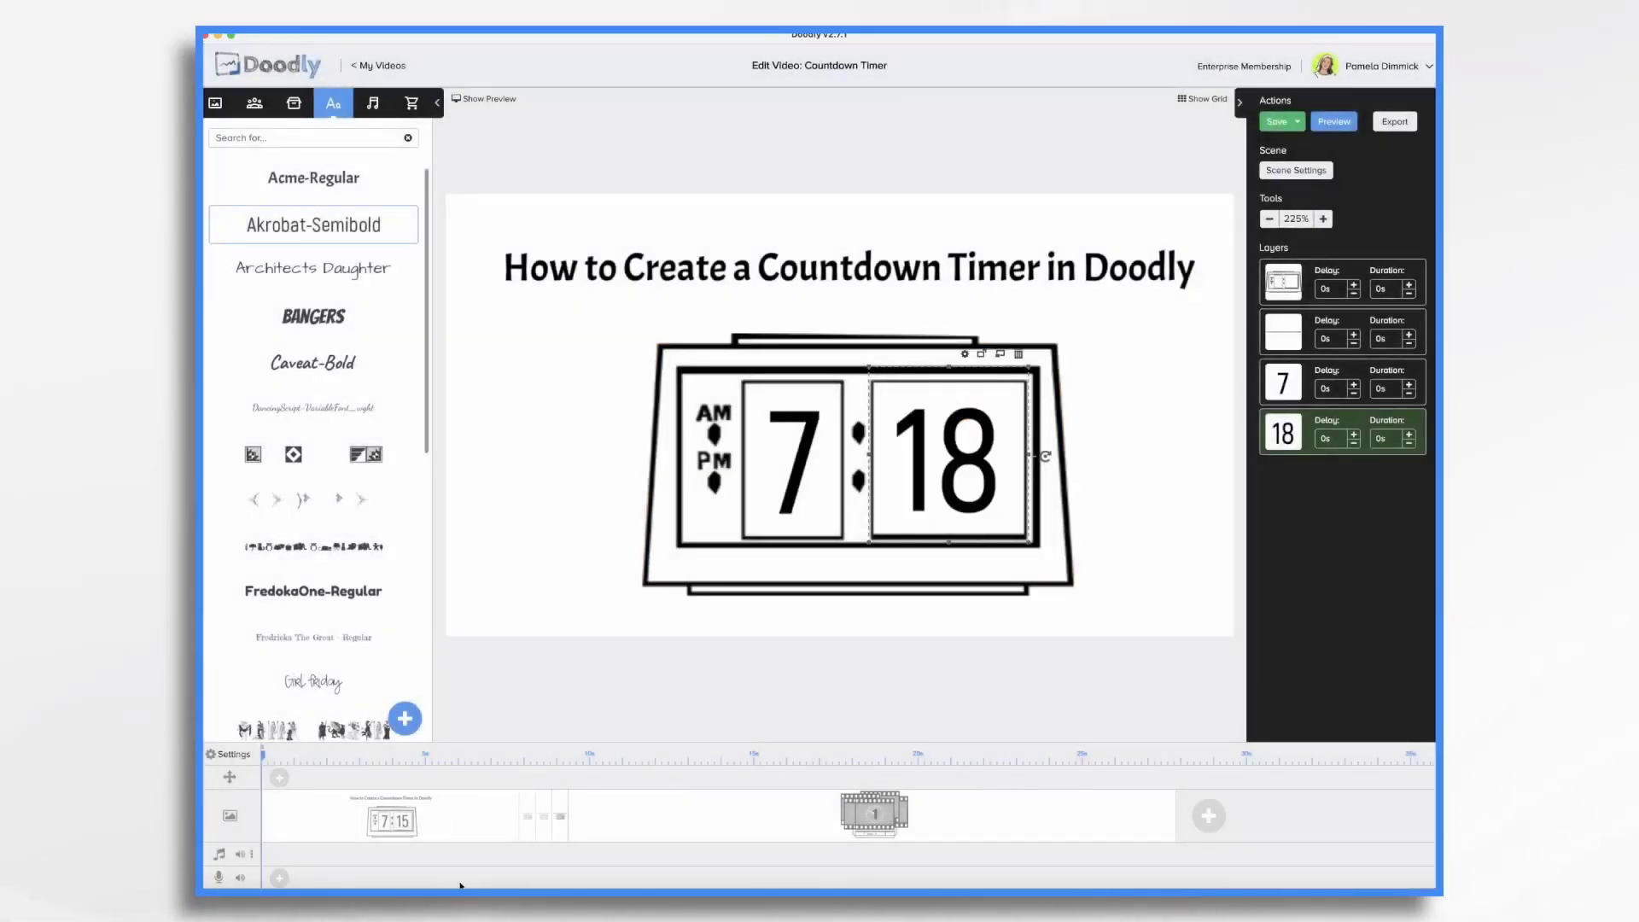
Duplicate the 7:18 scene and change the copy's minute text to 19
{"action": "right_click", "coordinate": [563, 835]}
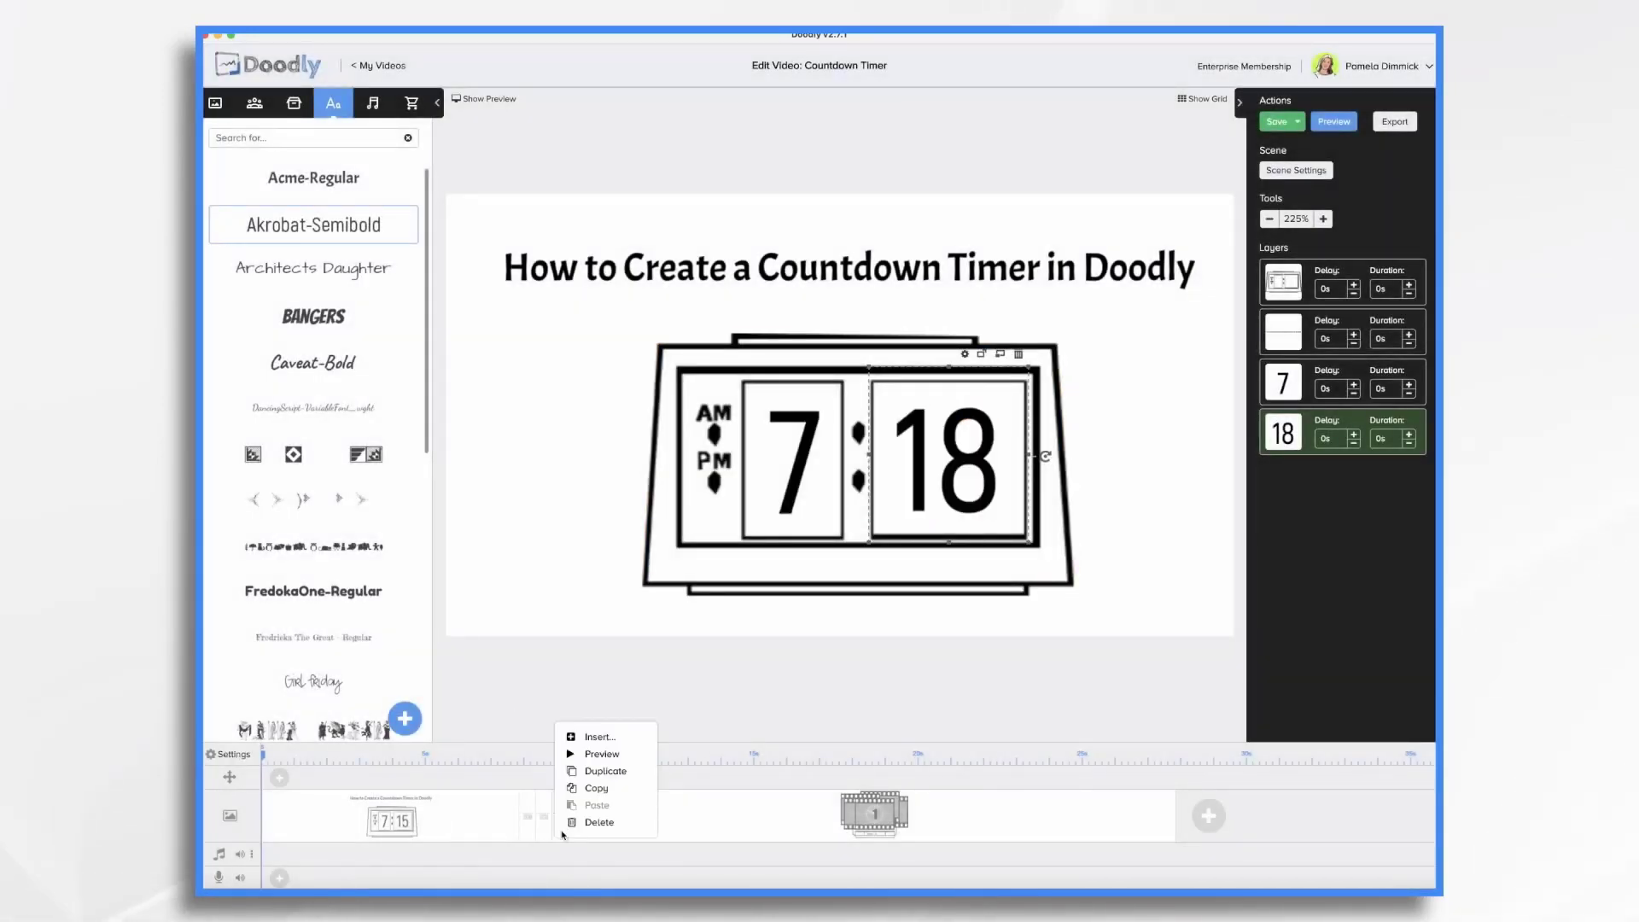
{"action": "left_click", "coordinate": [619, 771]}
{"action": "double_click", "coordinate": [980, 489]}
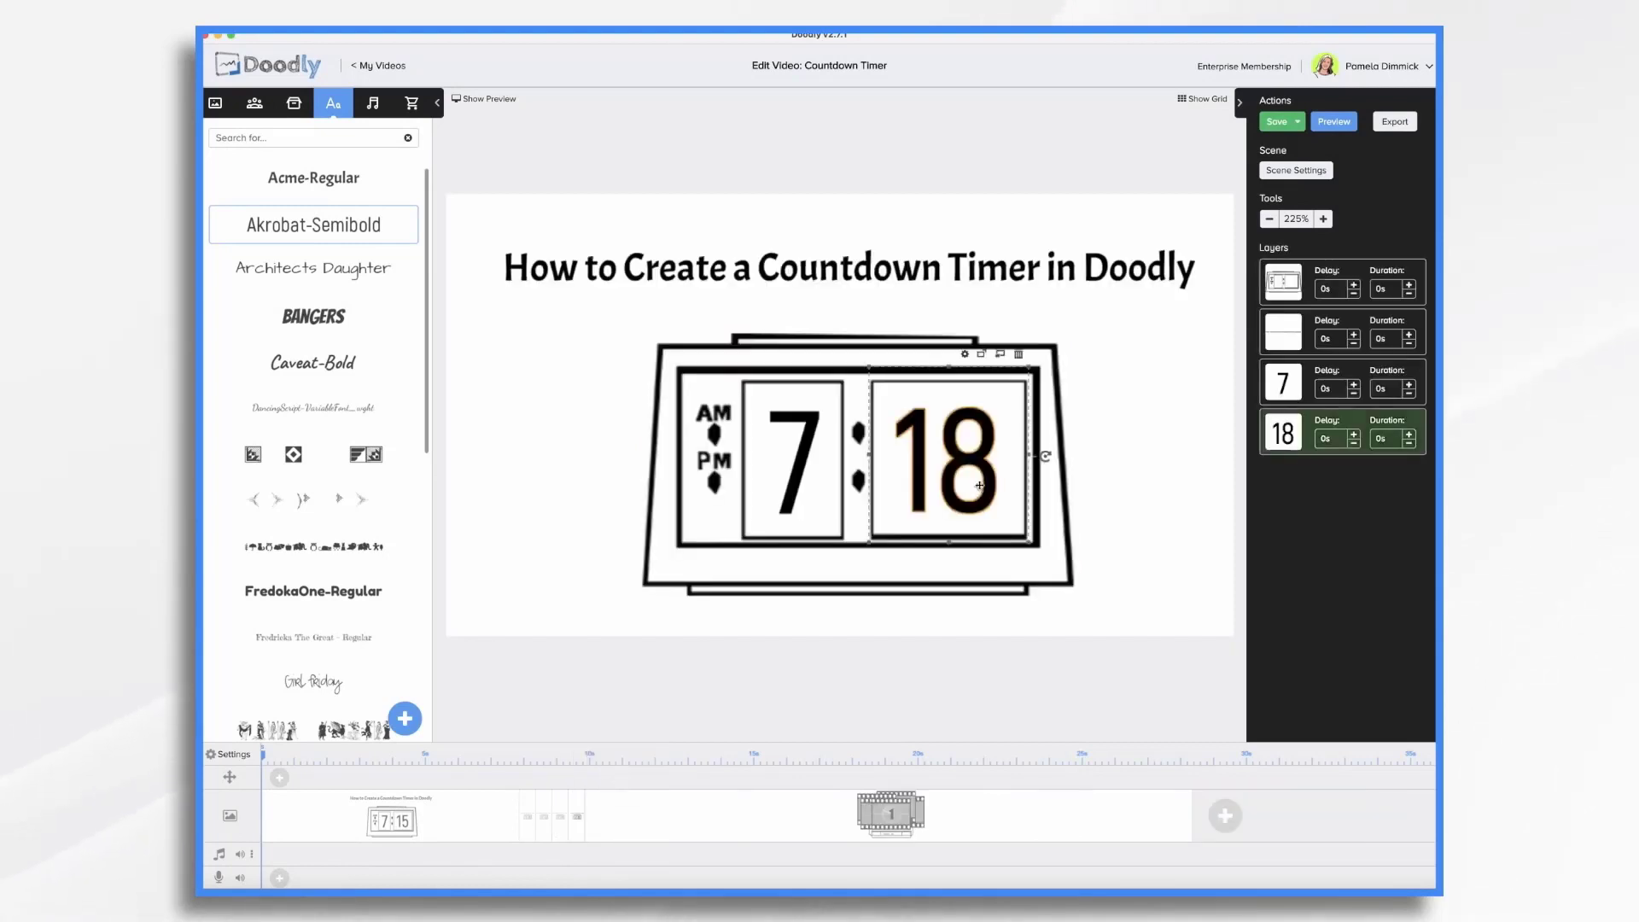
{"action": "key", "text": "BackSpace"}
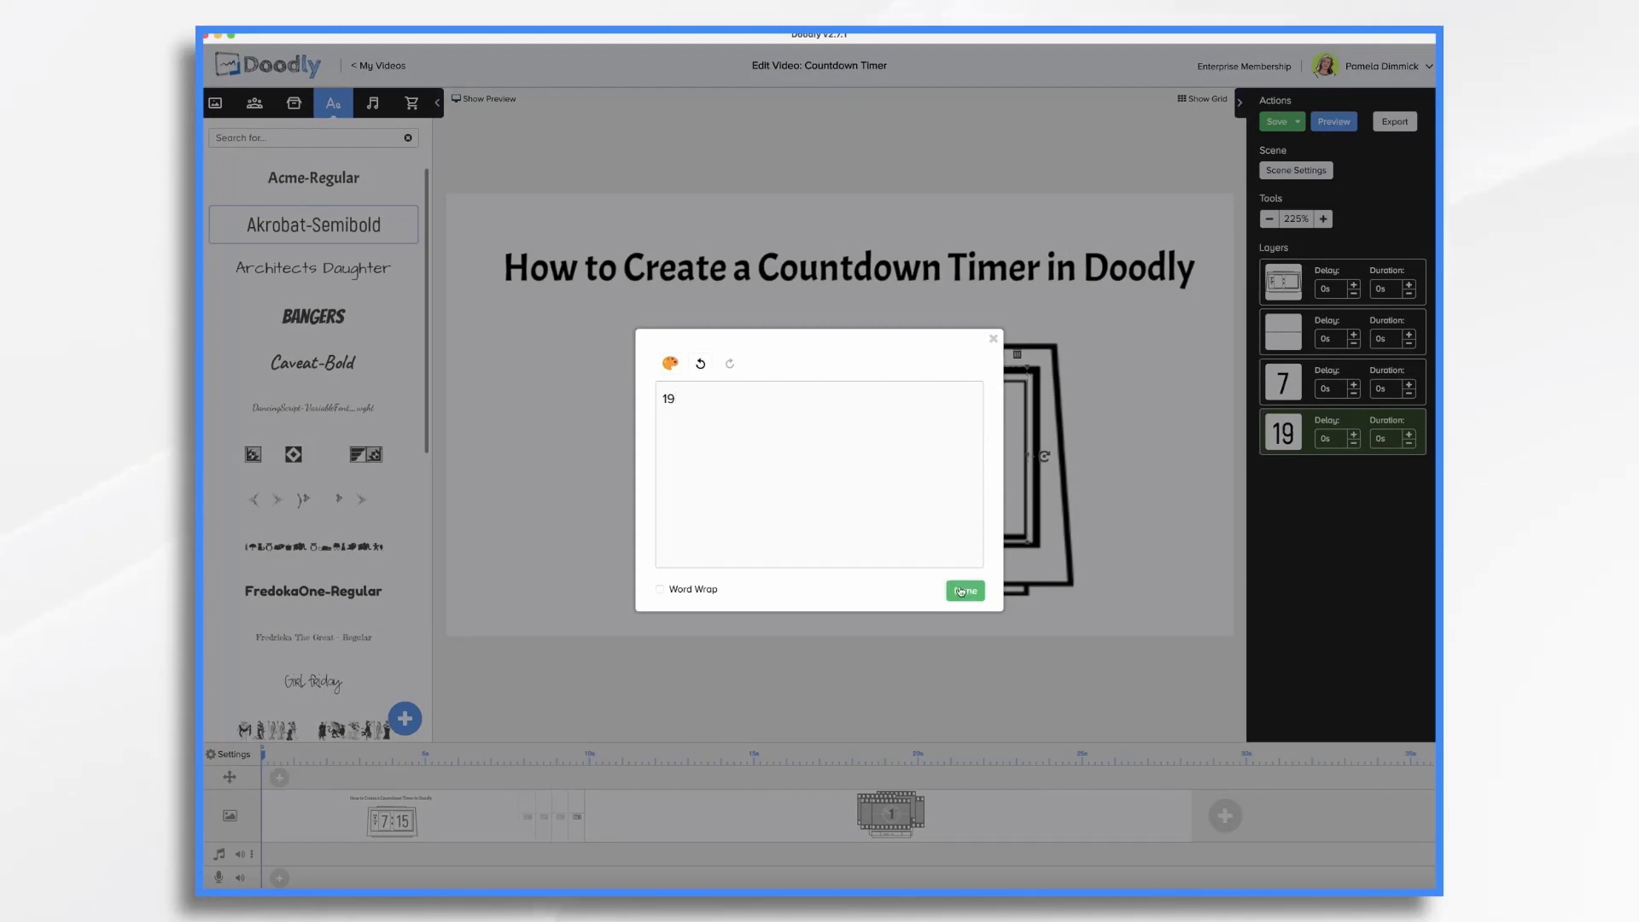
{"action": "left_click", "coordinate": [962, 591]}
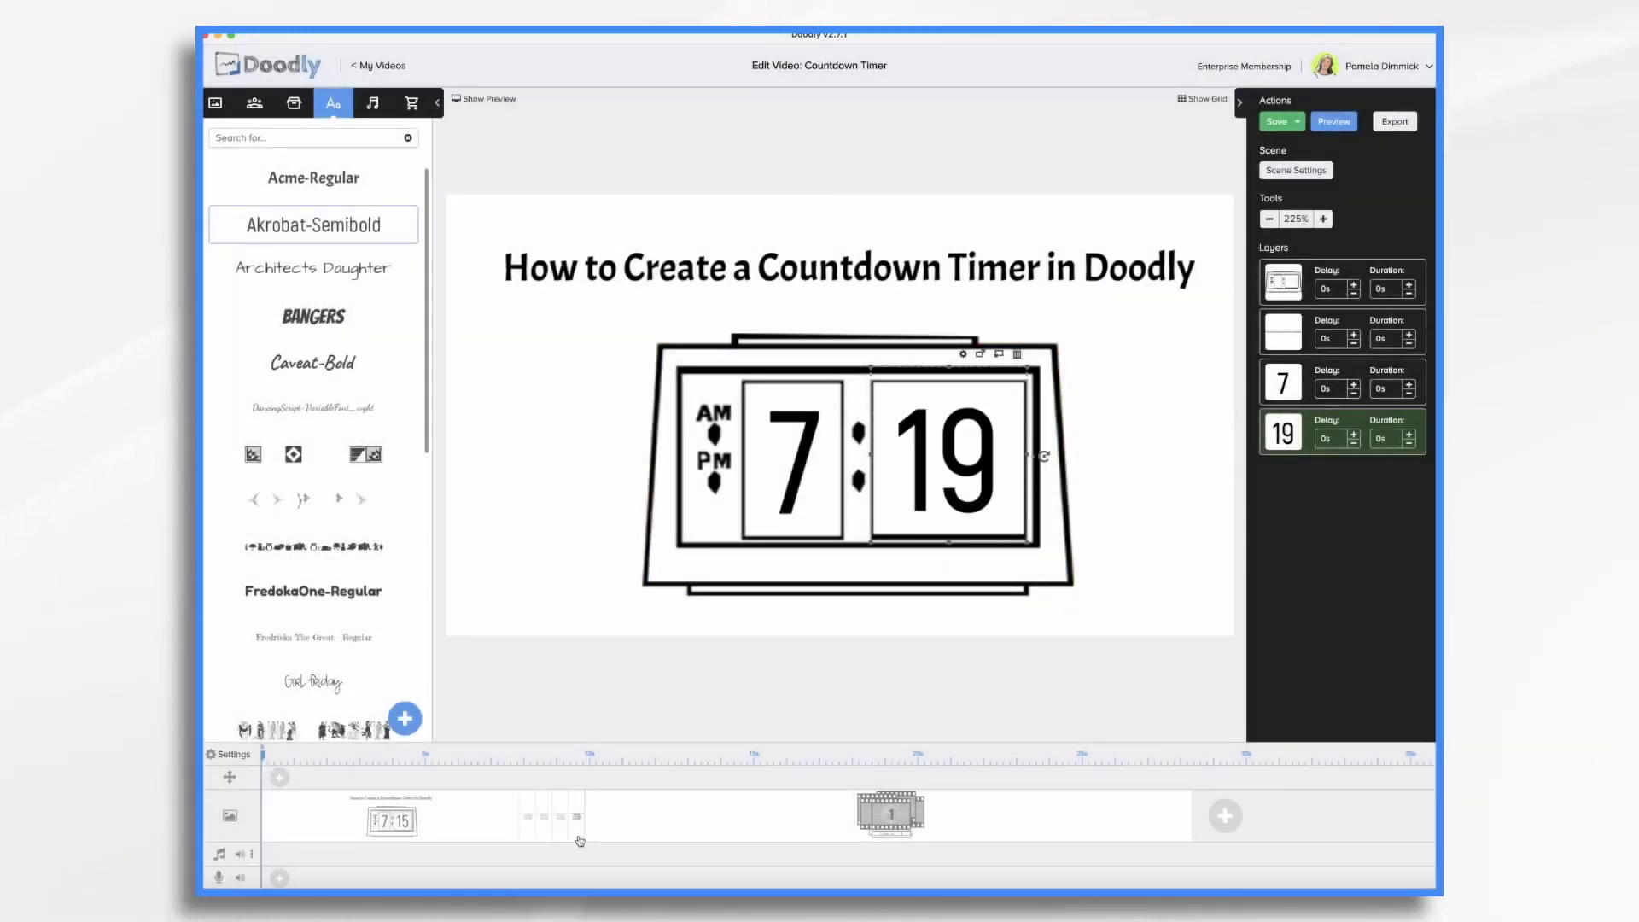
Duplicate the 7:19 scene and change the copy's minute text to 20
{"action": "right_click", "coordinate": [580, 841]}
{"action": "left_click", "coordinate": [598, 776]}
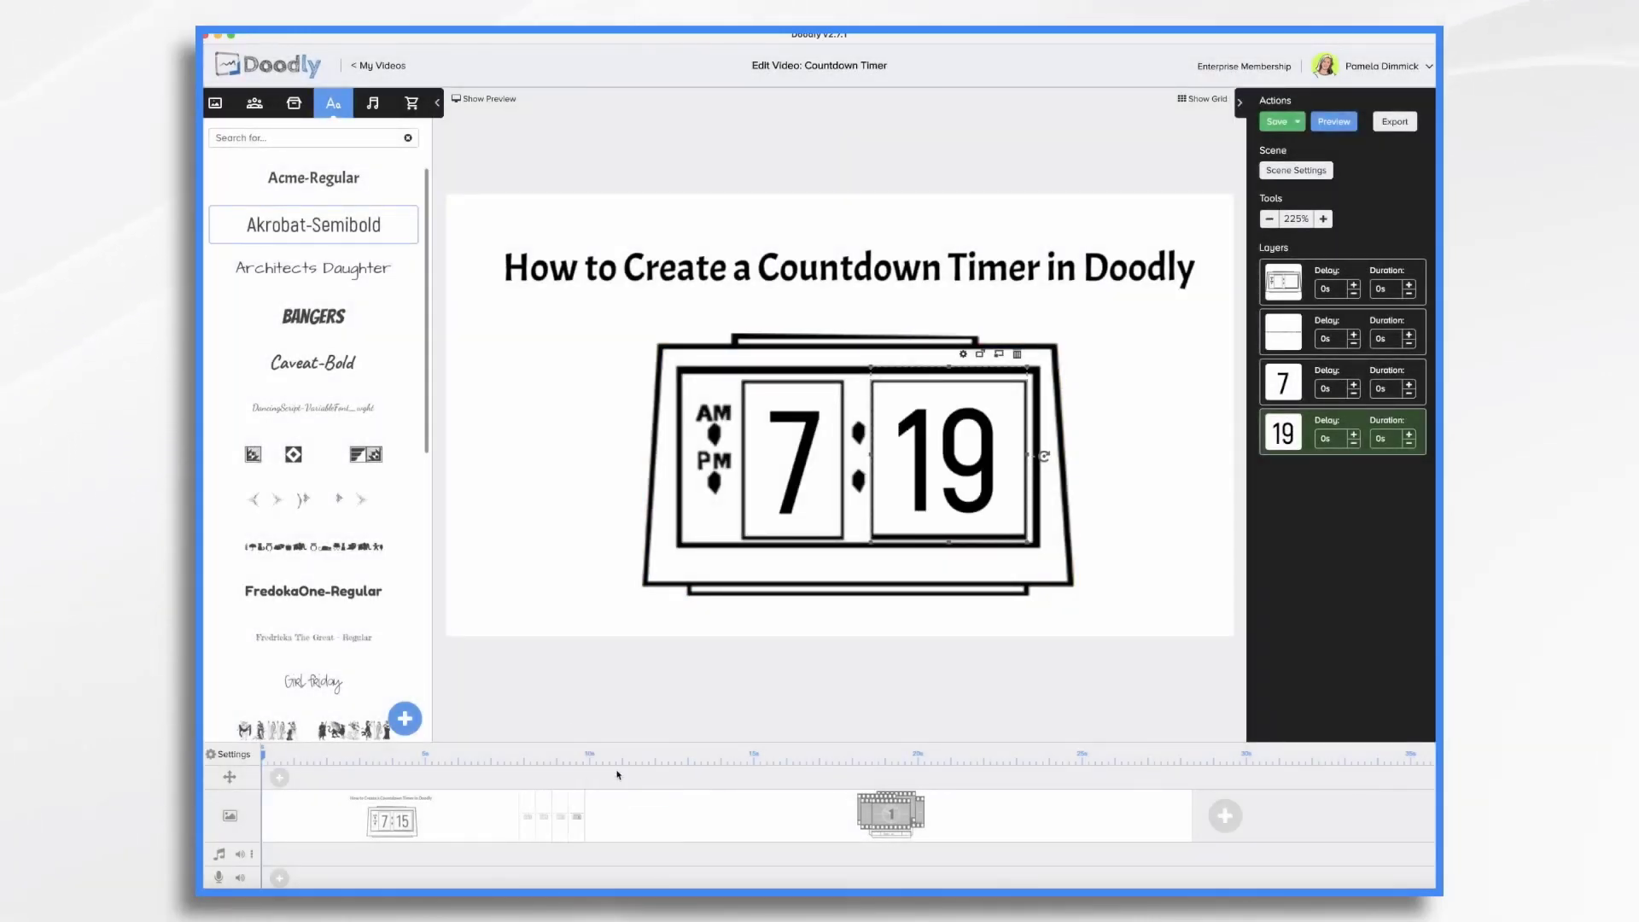
{"action": "double_click", "coordinate": [950, 474]}
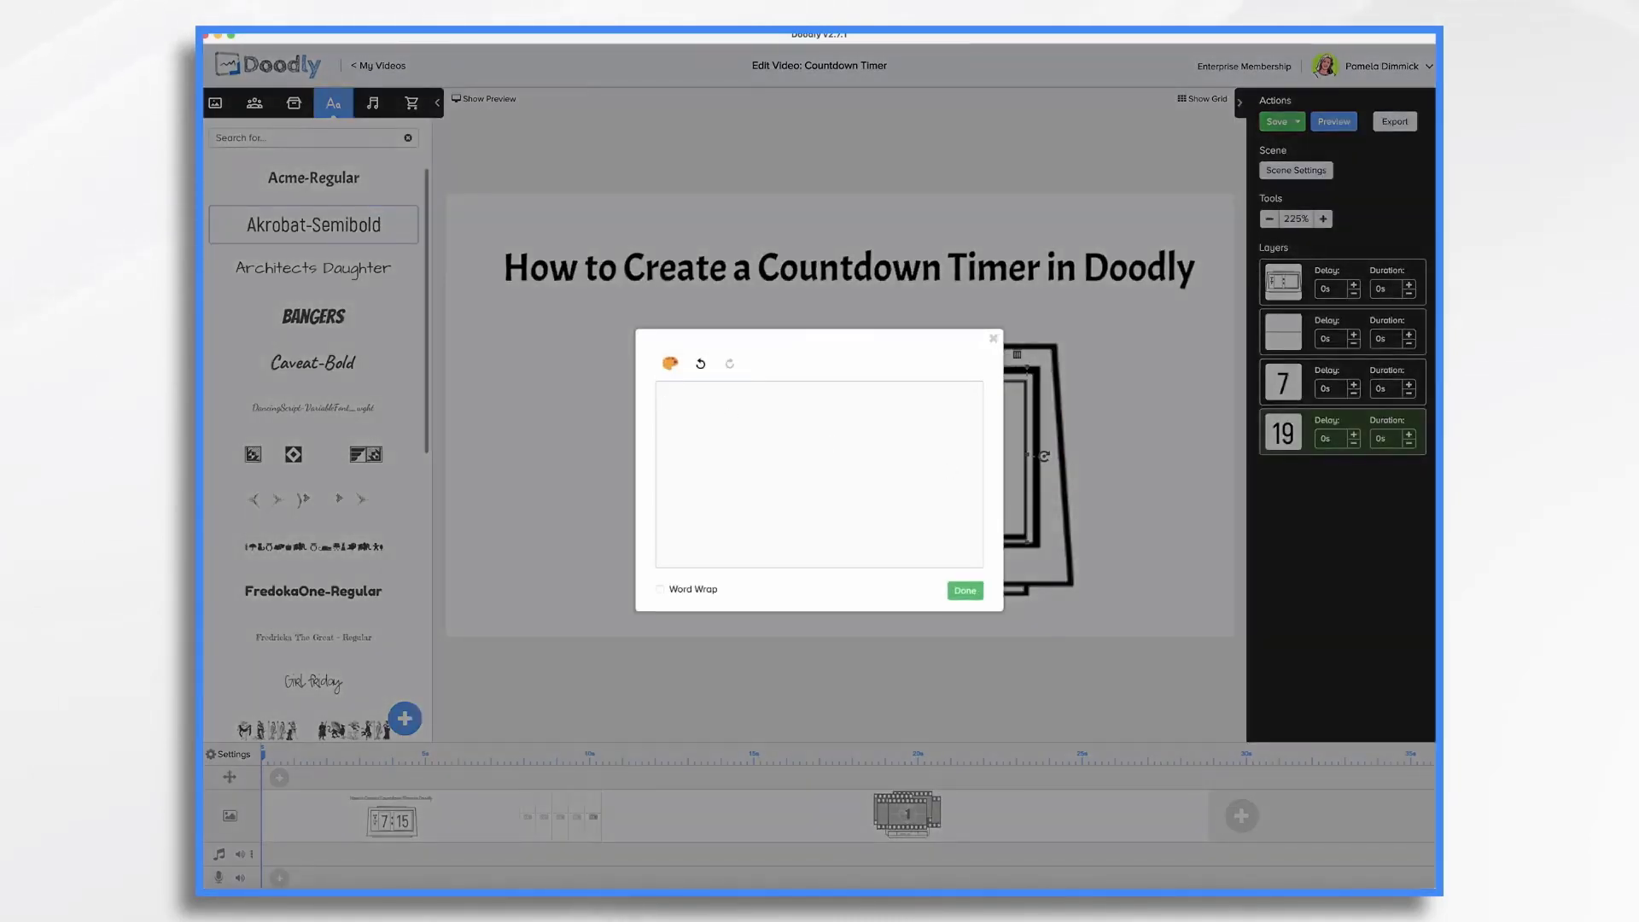
{"action": "type", "text": "20"}
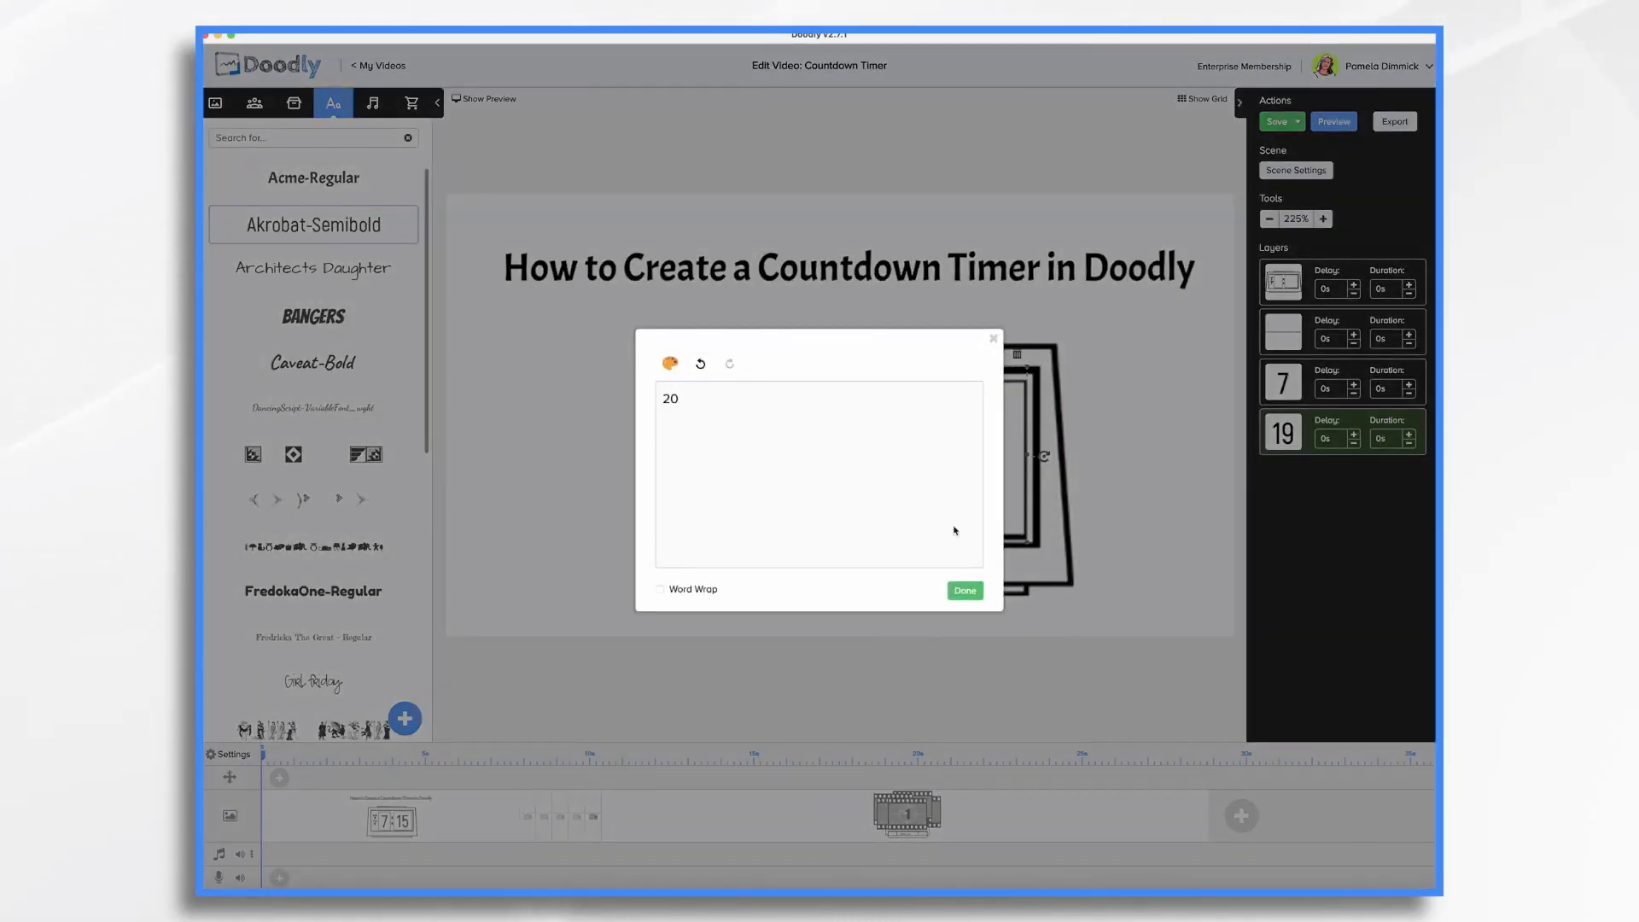
{"action": "left_click", "coordinate": [964, 590]}
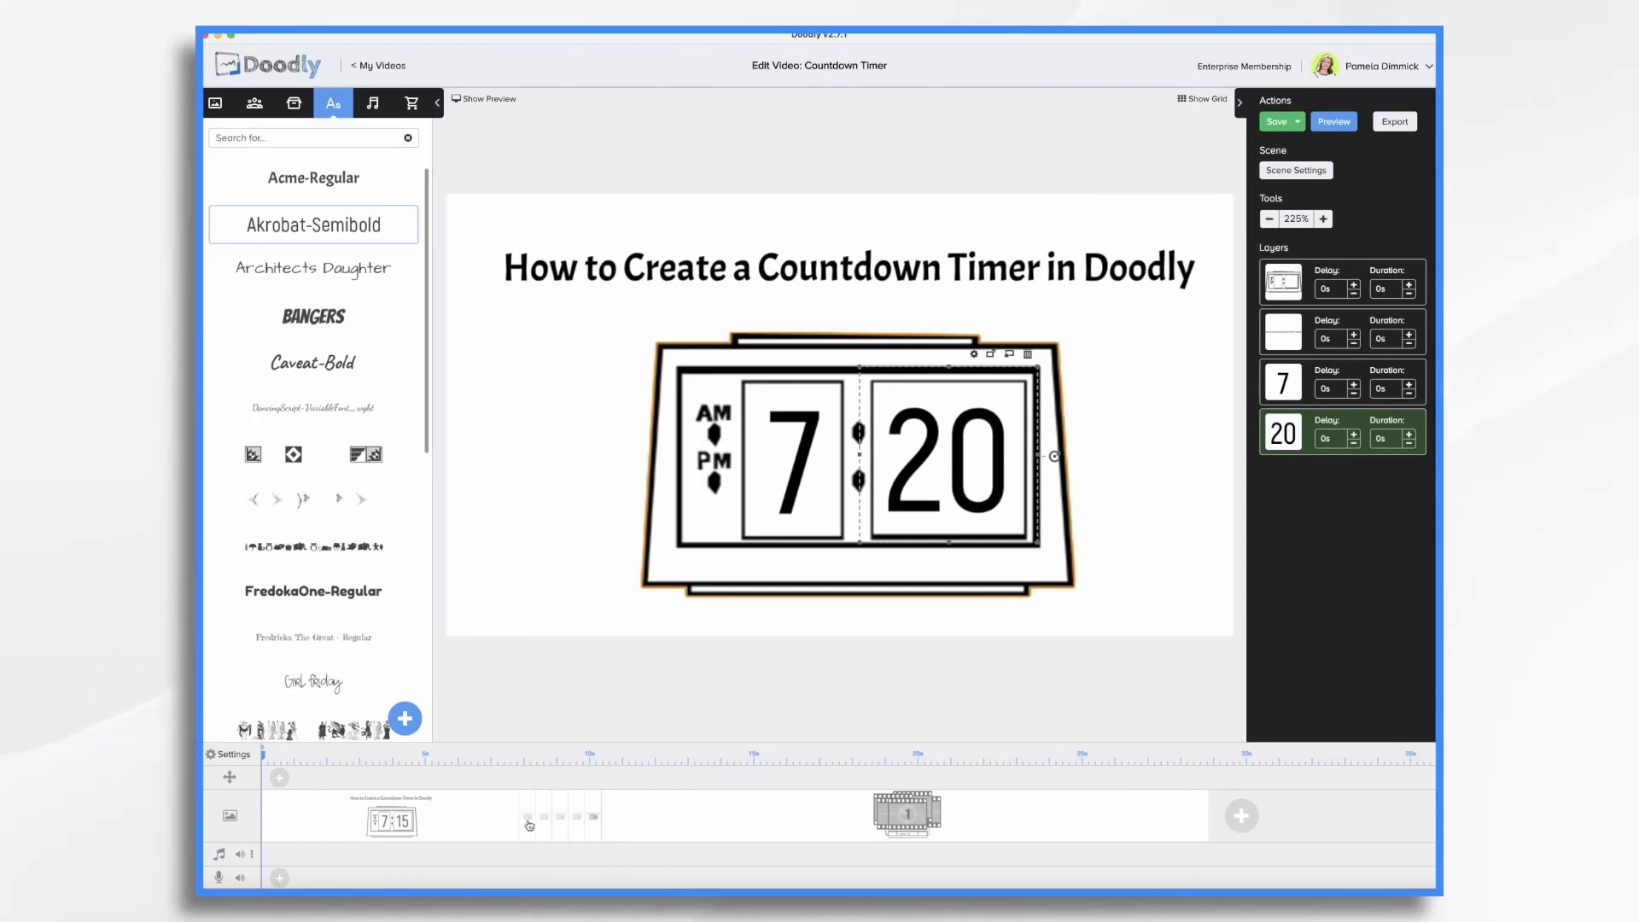
Preview the countdown video, close the preview, and save the project
{"action": "left_click", "coordinate": [1334, 122]}
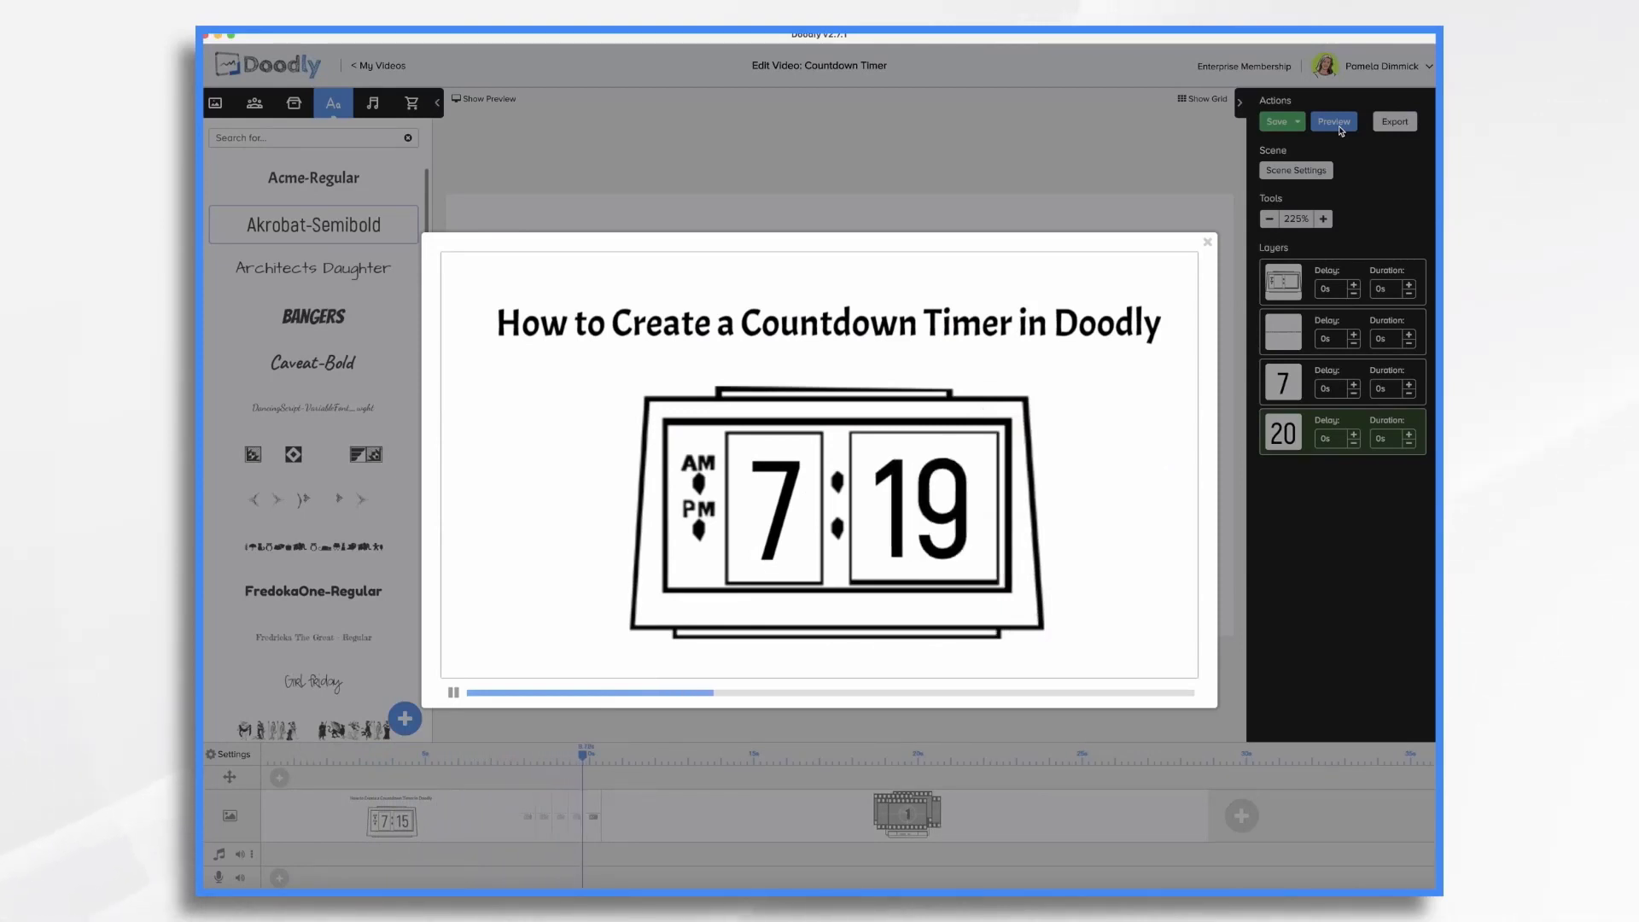
{"action": "left_click", "coordinate": [1207, 242]}
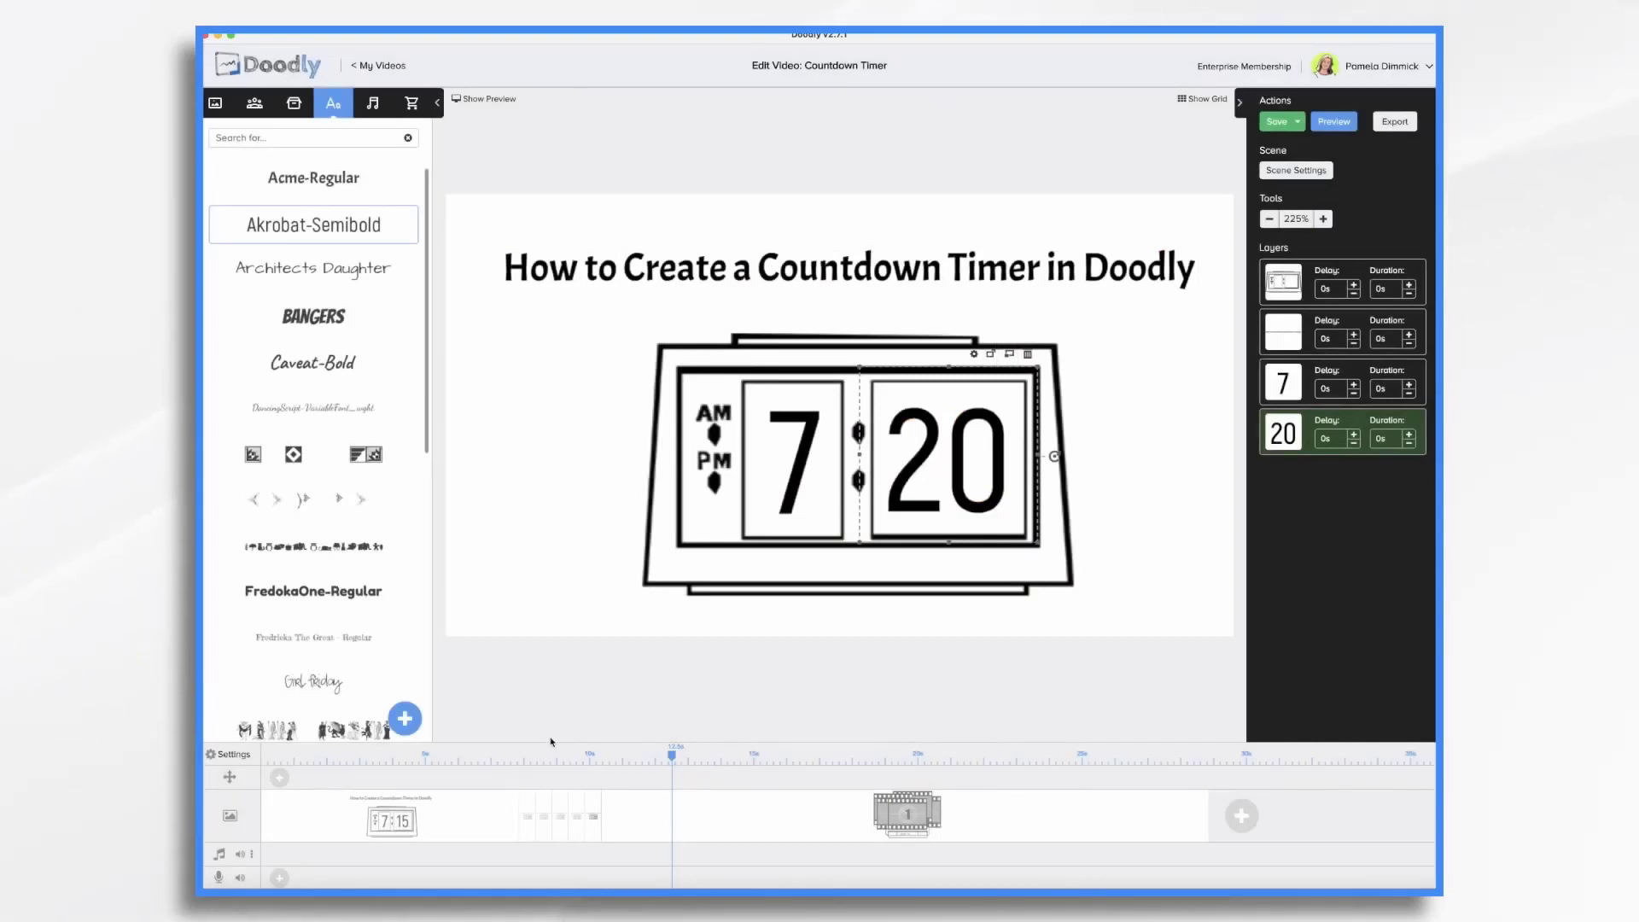
{"action": "key", "text": "ctrl+s"}
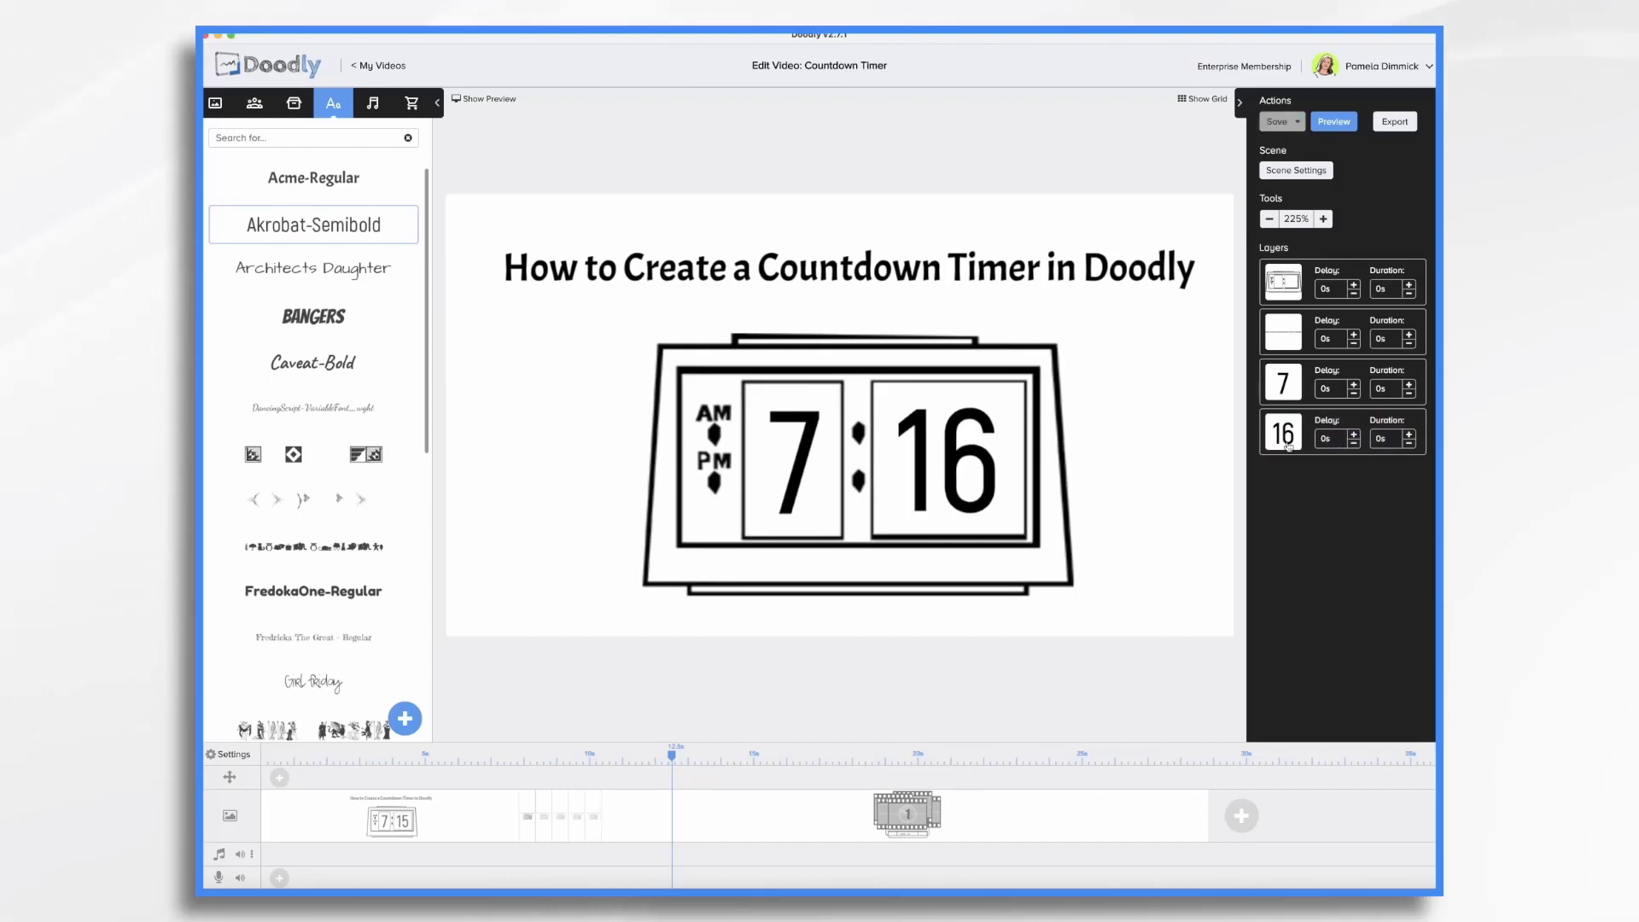
Set the delay of the 16 layer in the 7:16 scene to 60s
{"action": "left_click", "coordinate": [1340, 442]}
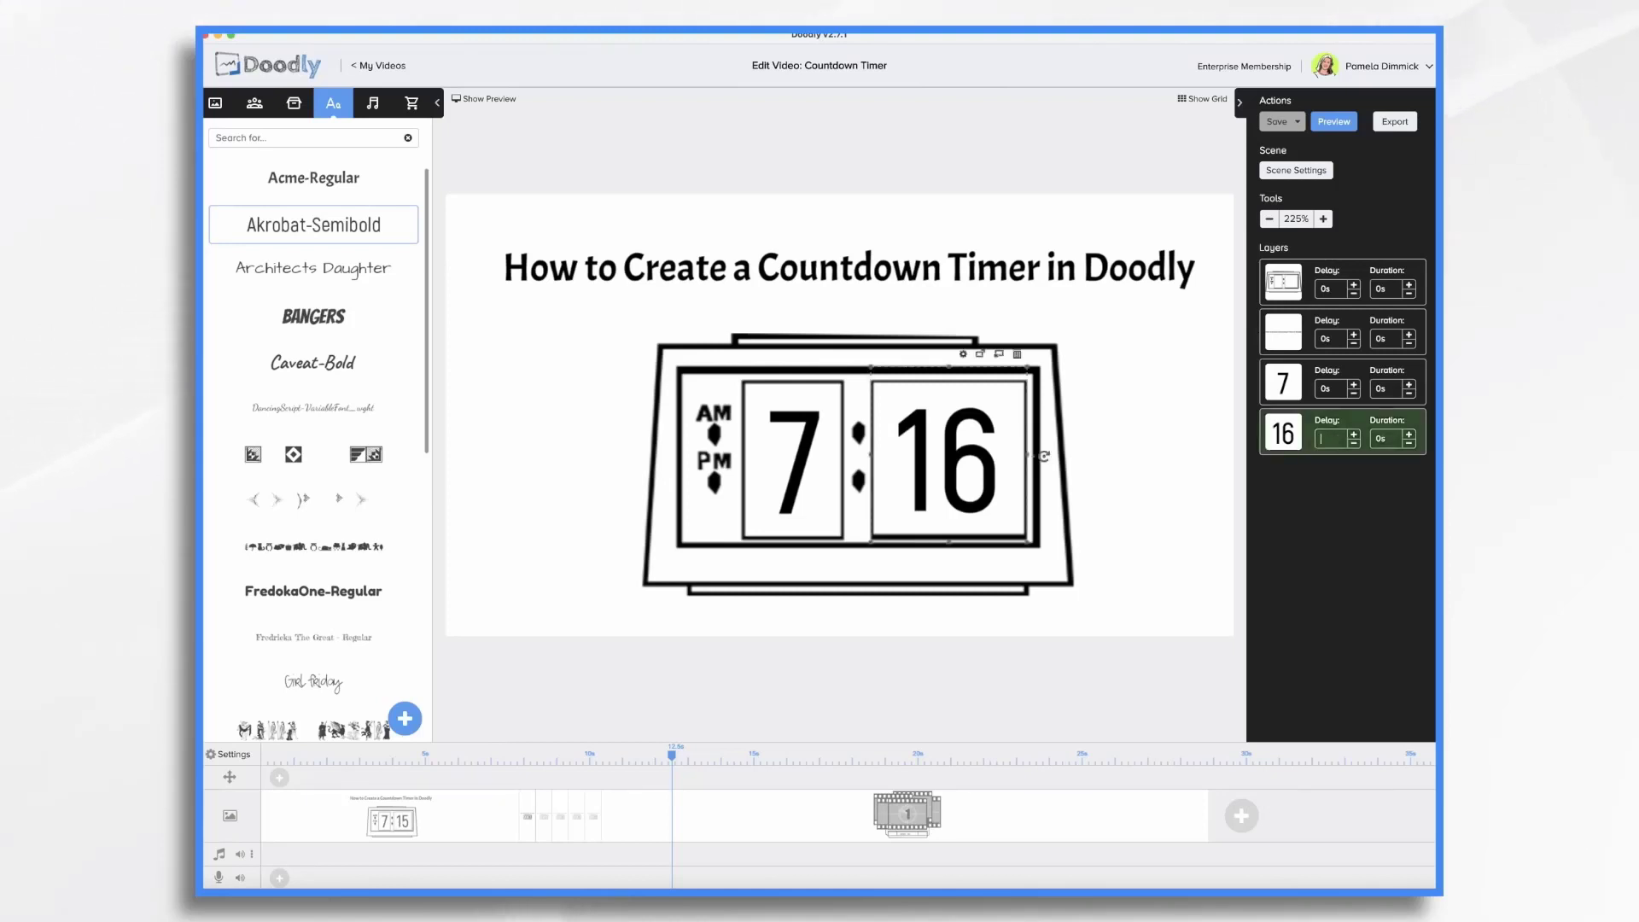
{"action": "type", "text": "60"}
{"action": "key", "text": "Return"}
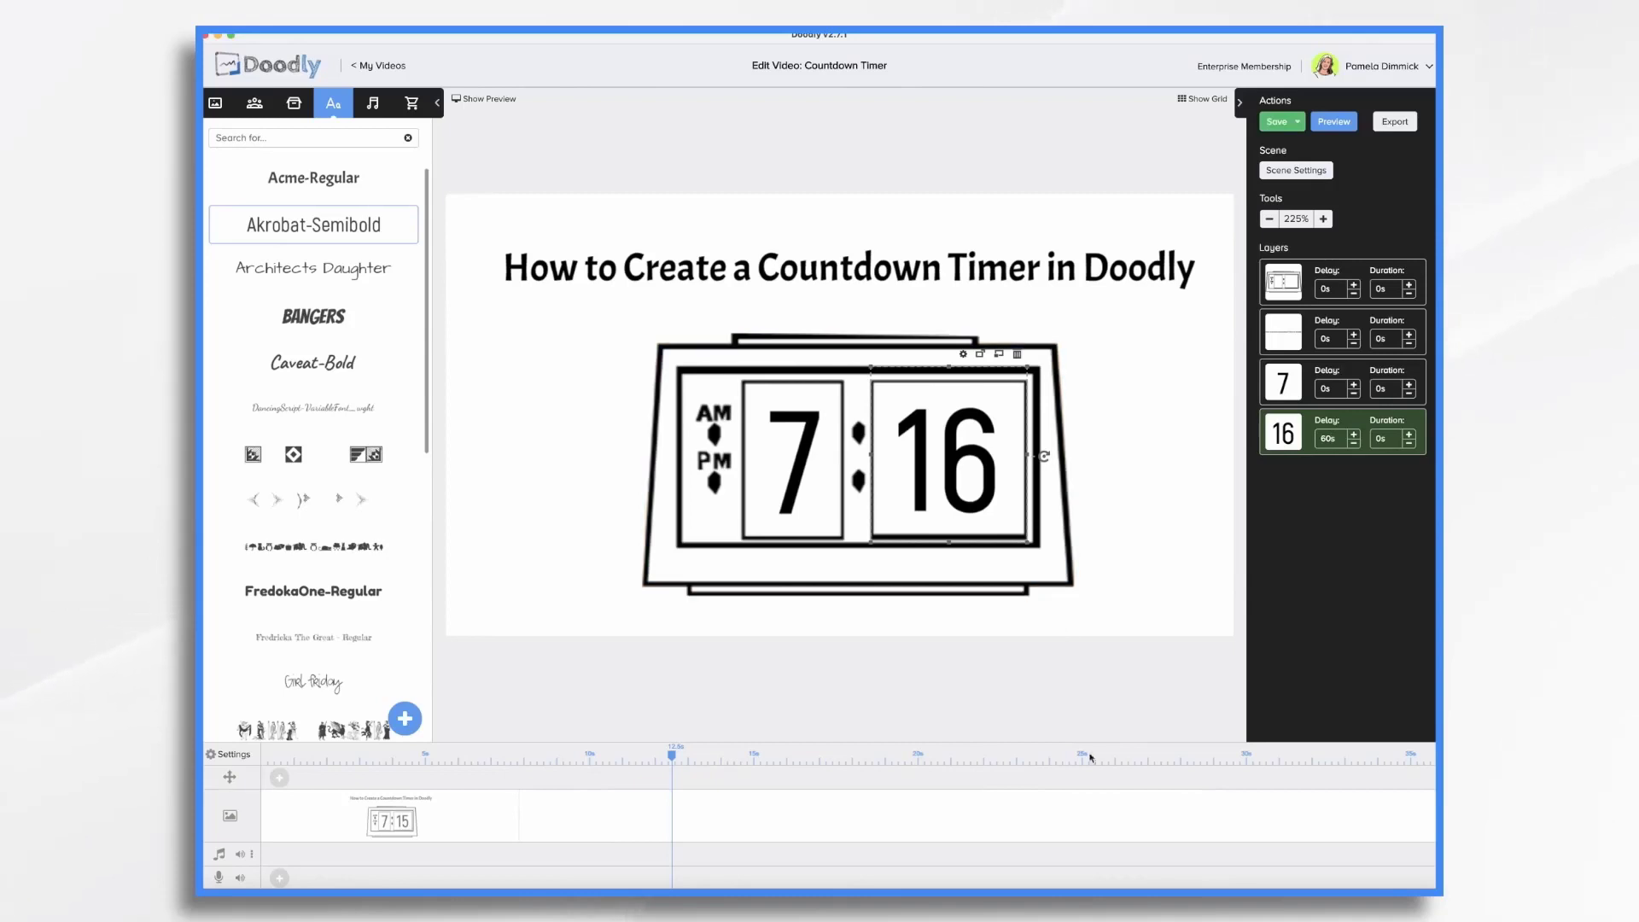
Select the 7:17 scene and open the delay of its 17 layer for editing
{"action": "scroll", "coordinate": [1101, 838], "scroll_direction": "right", "scroll_amount": 10}
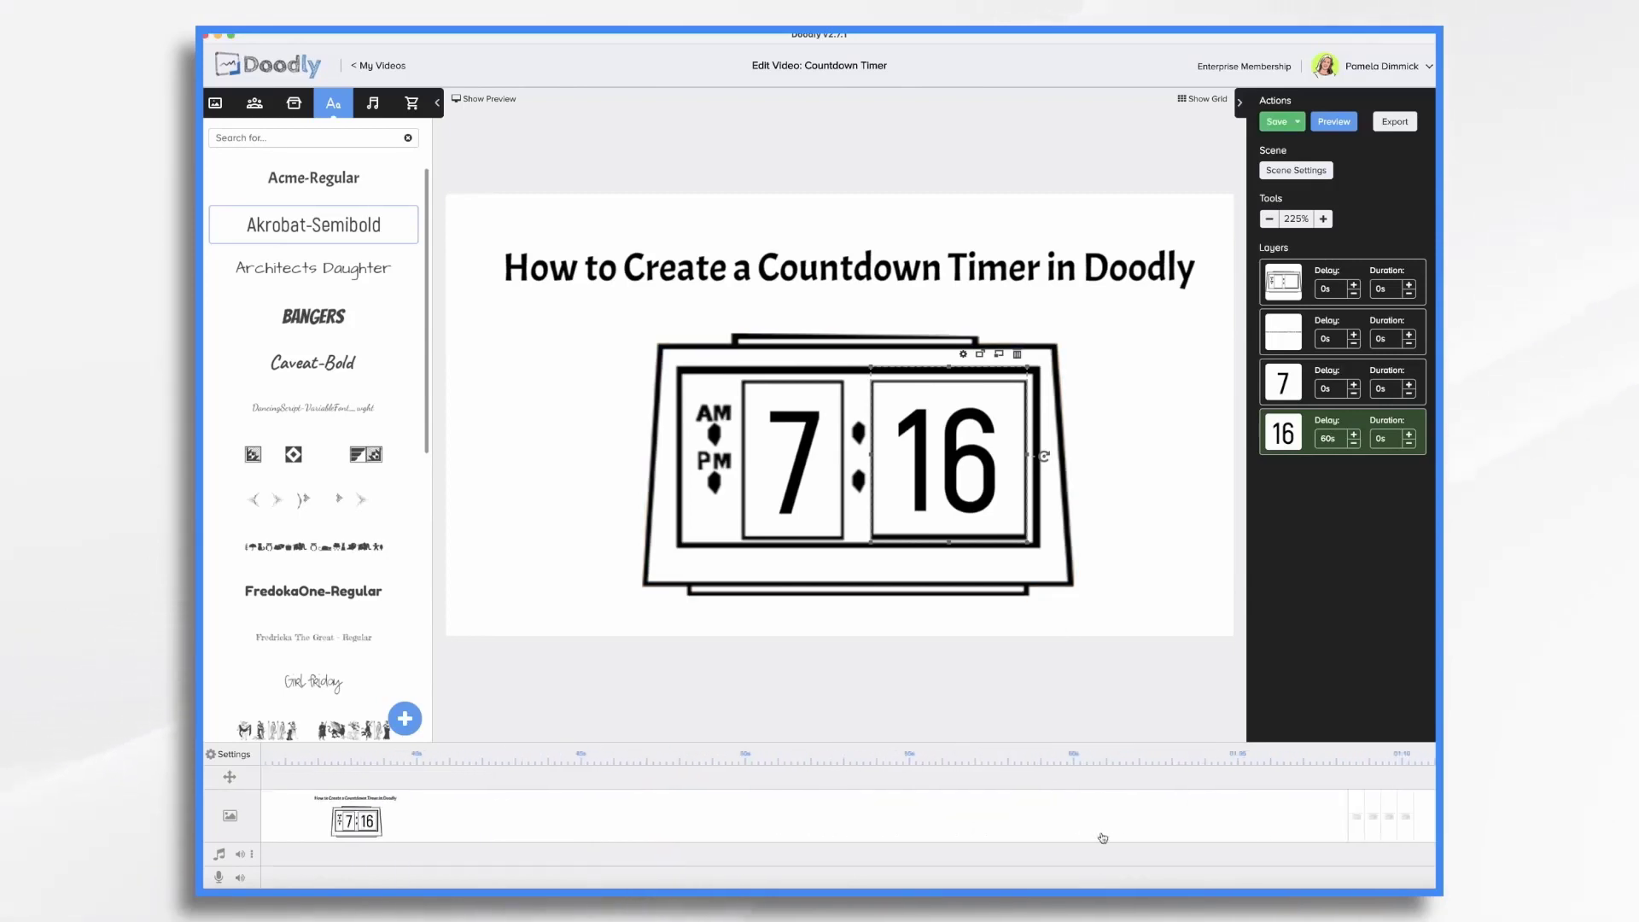
{"action": "scroll", "coordinate": [1103, 837], "scroll_direction": "right", "scroll_amount": 5}
{"action": "left_click", "coordinate": [1419, 813]}
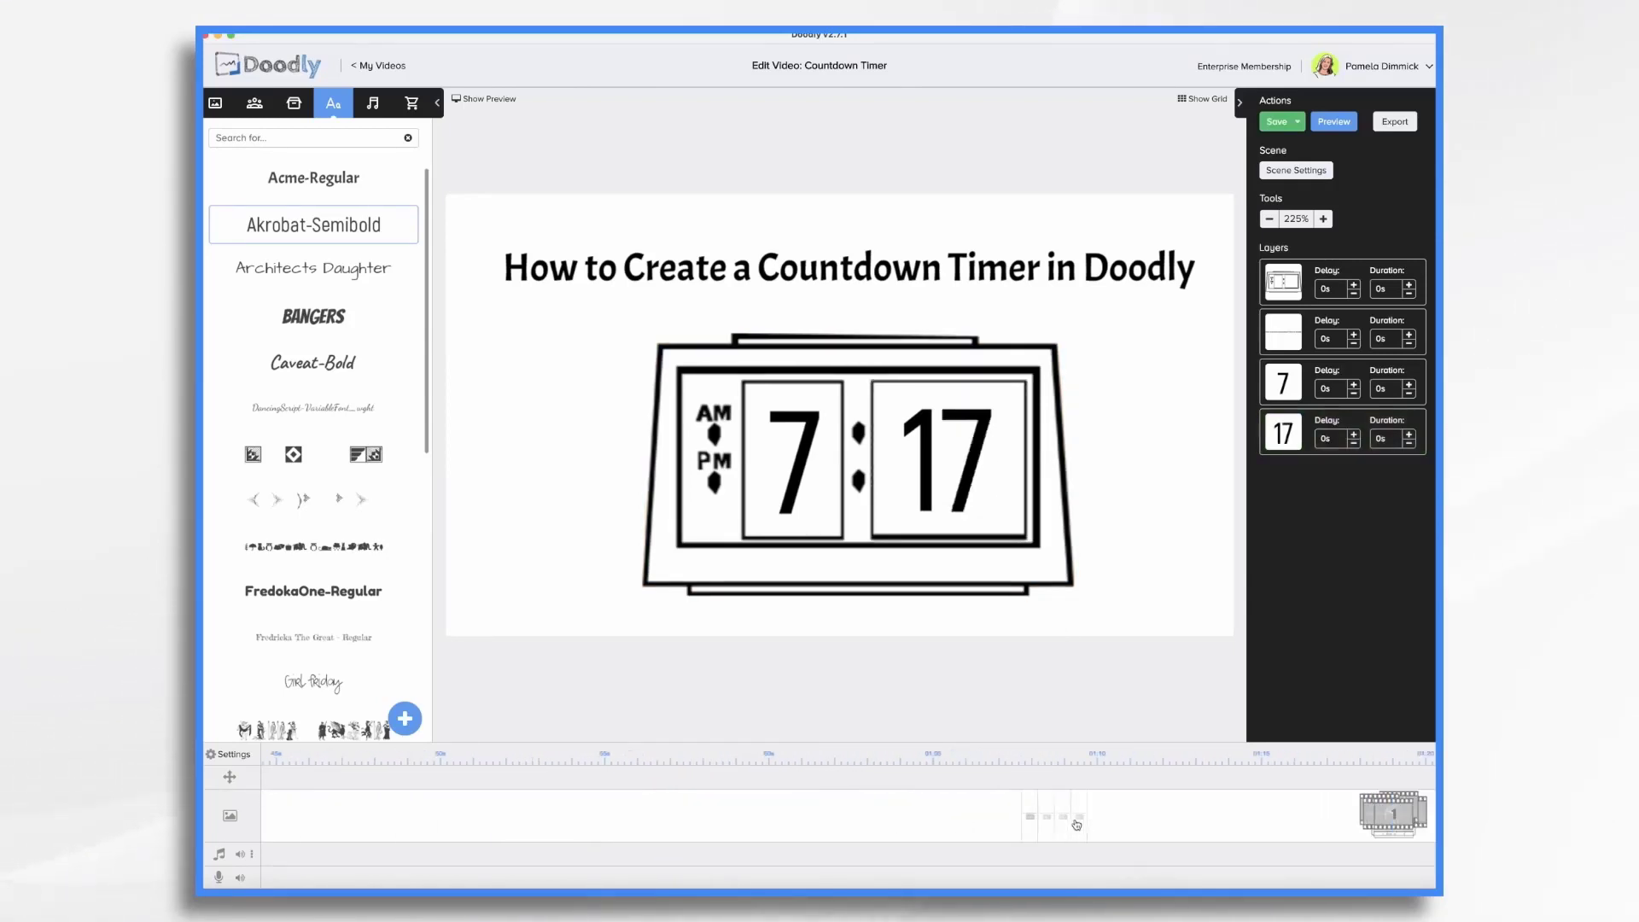
{"action": "left_click", "coordinate": [1328, 440]}
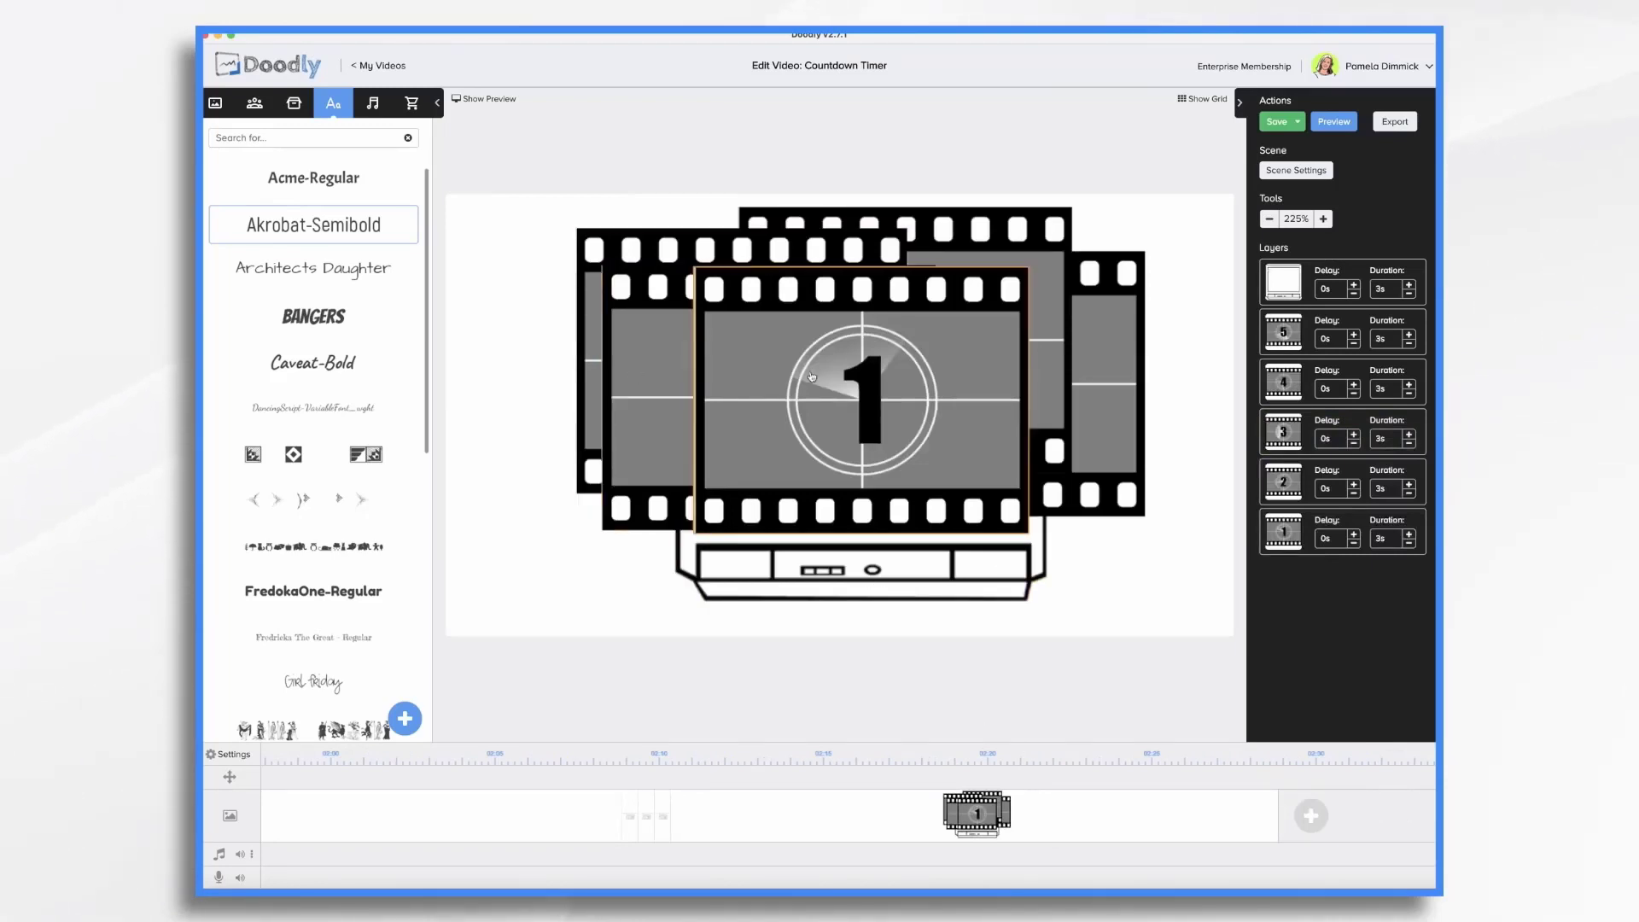
Move countdown frames 1, 2, 3 and 4 aside from the TV screen
{"action": "left_click_drag", "start_coordinate": [950, 411], "coordinate": [1143, 422]}
{"action": "left_click_drag", "start_coordinate": [778, 315], "coordinate": [987, 325]}
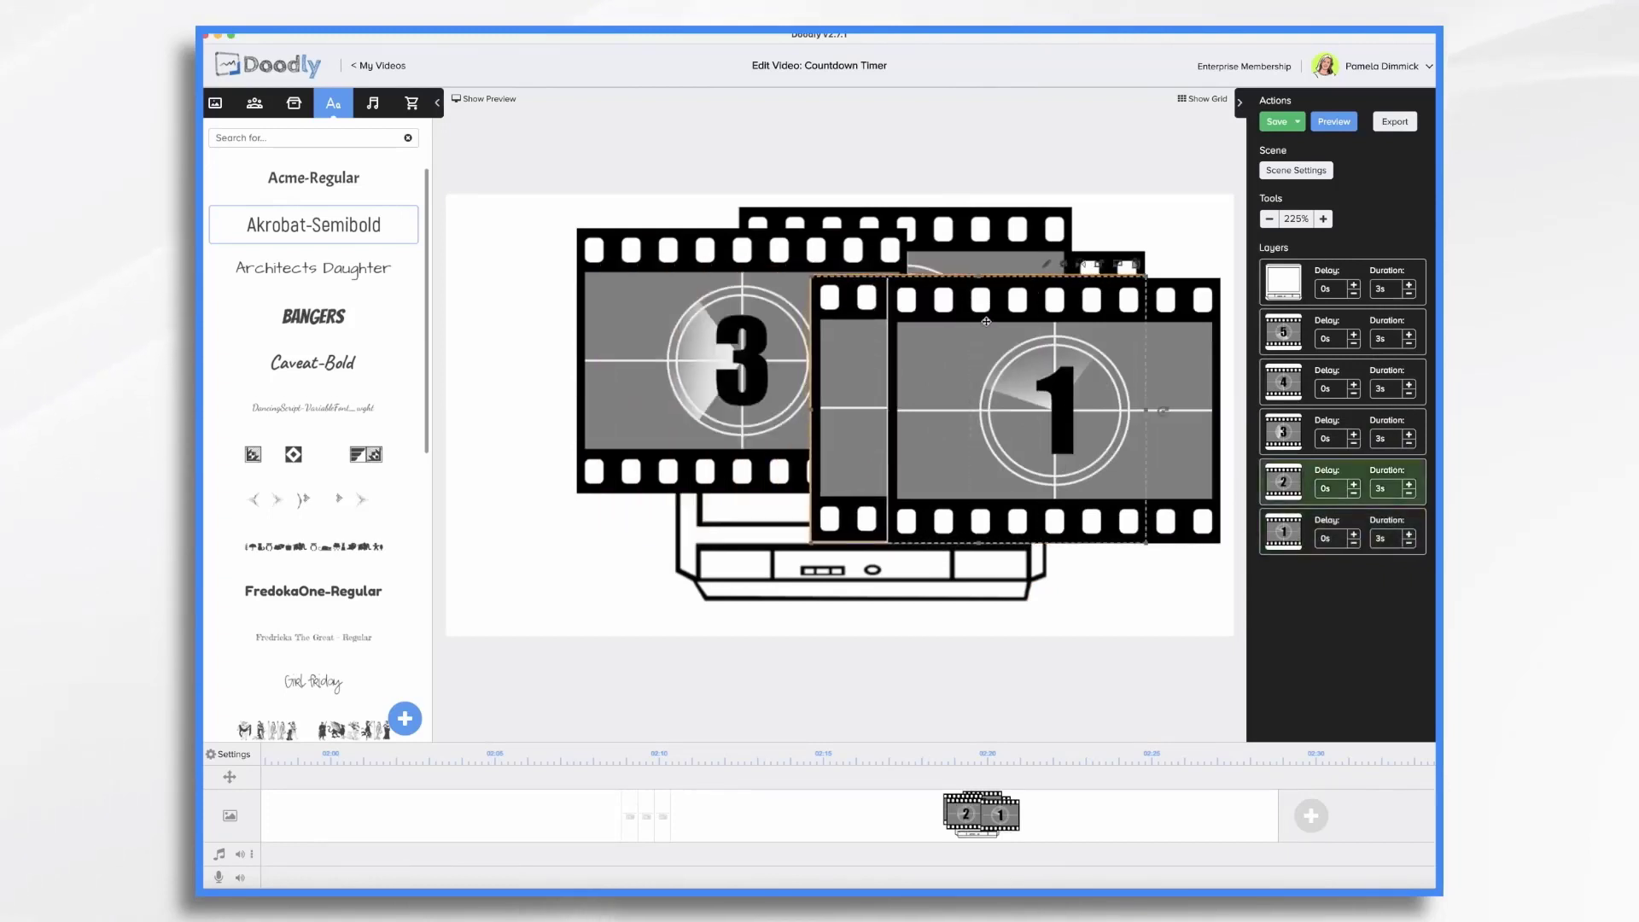
{"action": "left_click", "coordinate": [753, 327]}
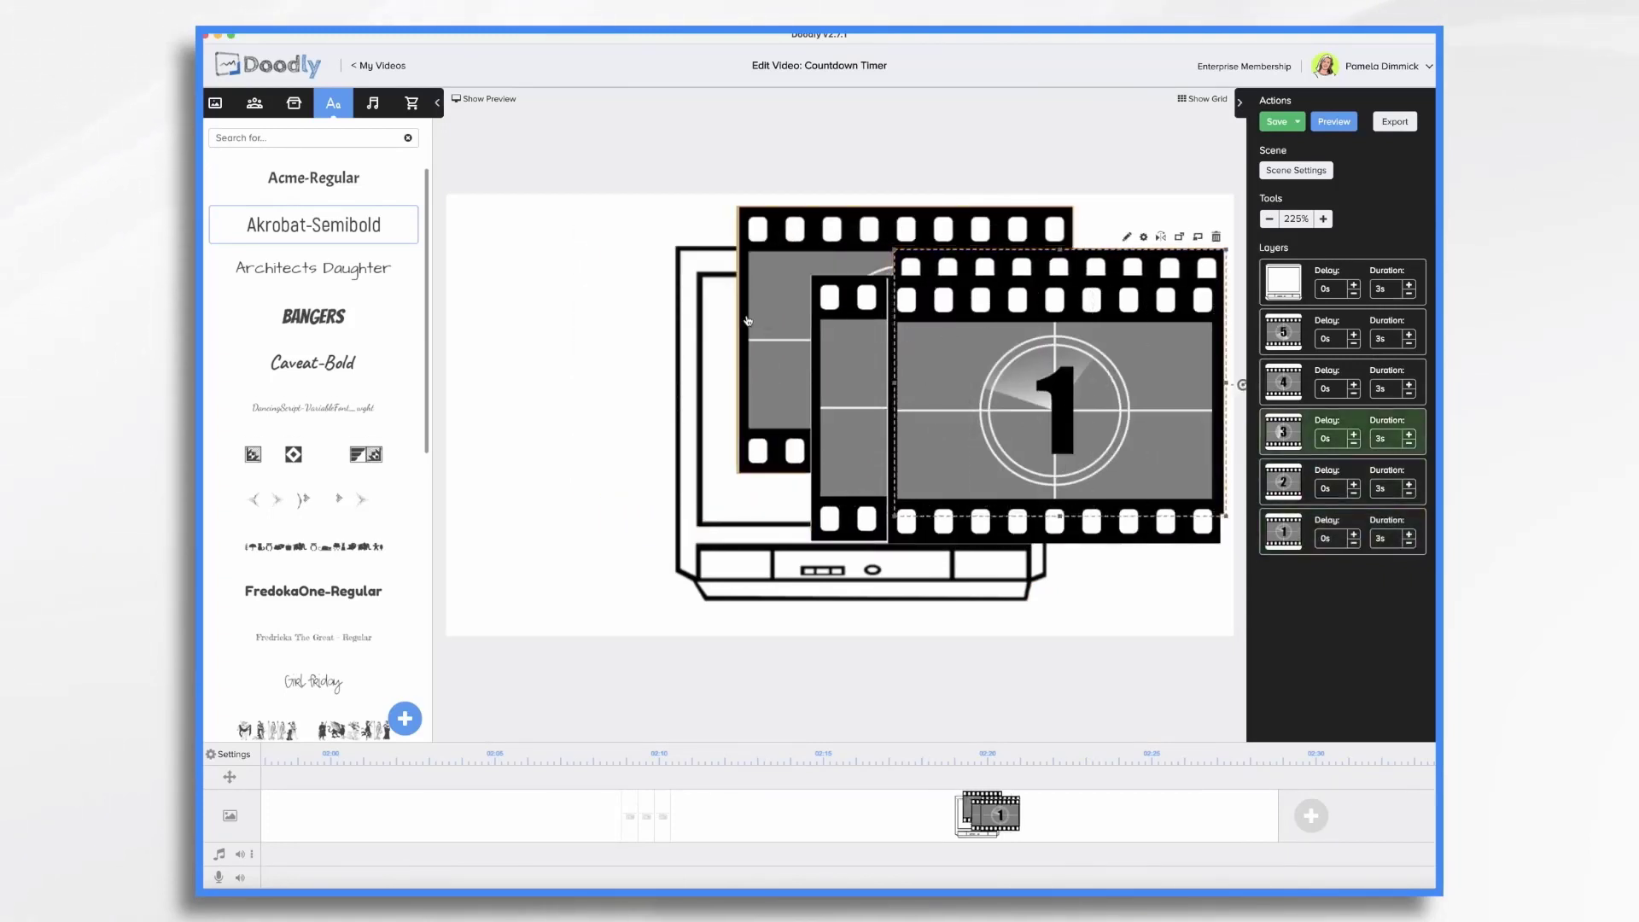
{"action": "left_click_drag", "start_coordinate": [779, 323], "coordinate": [967, 388]}
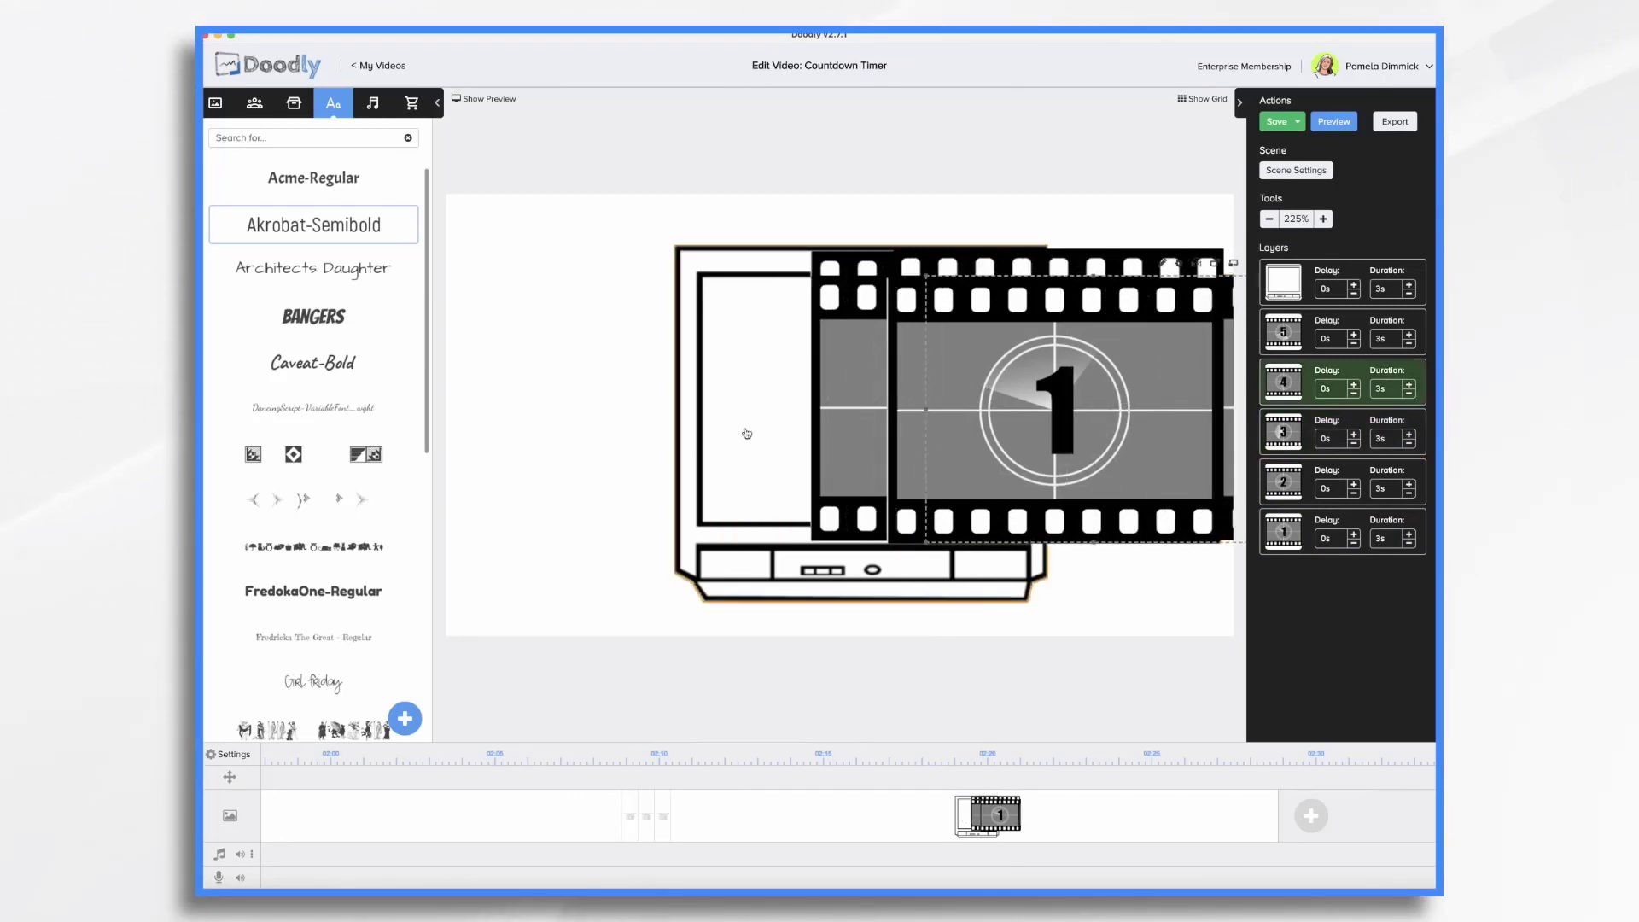
Set the TV layer's duration to 2s and save the project
{"action": "left_click", "coordinate": [730, 460]}
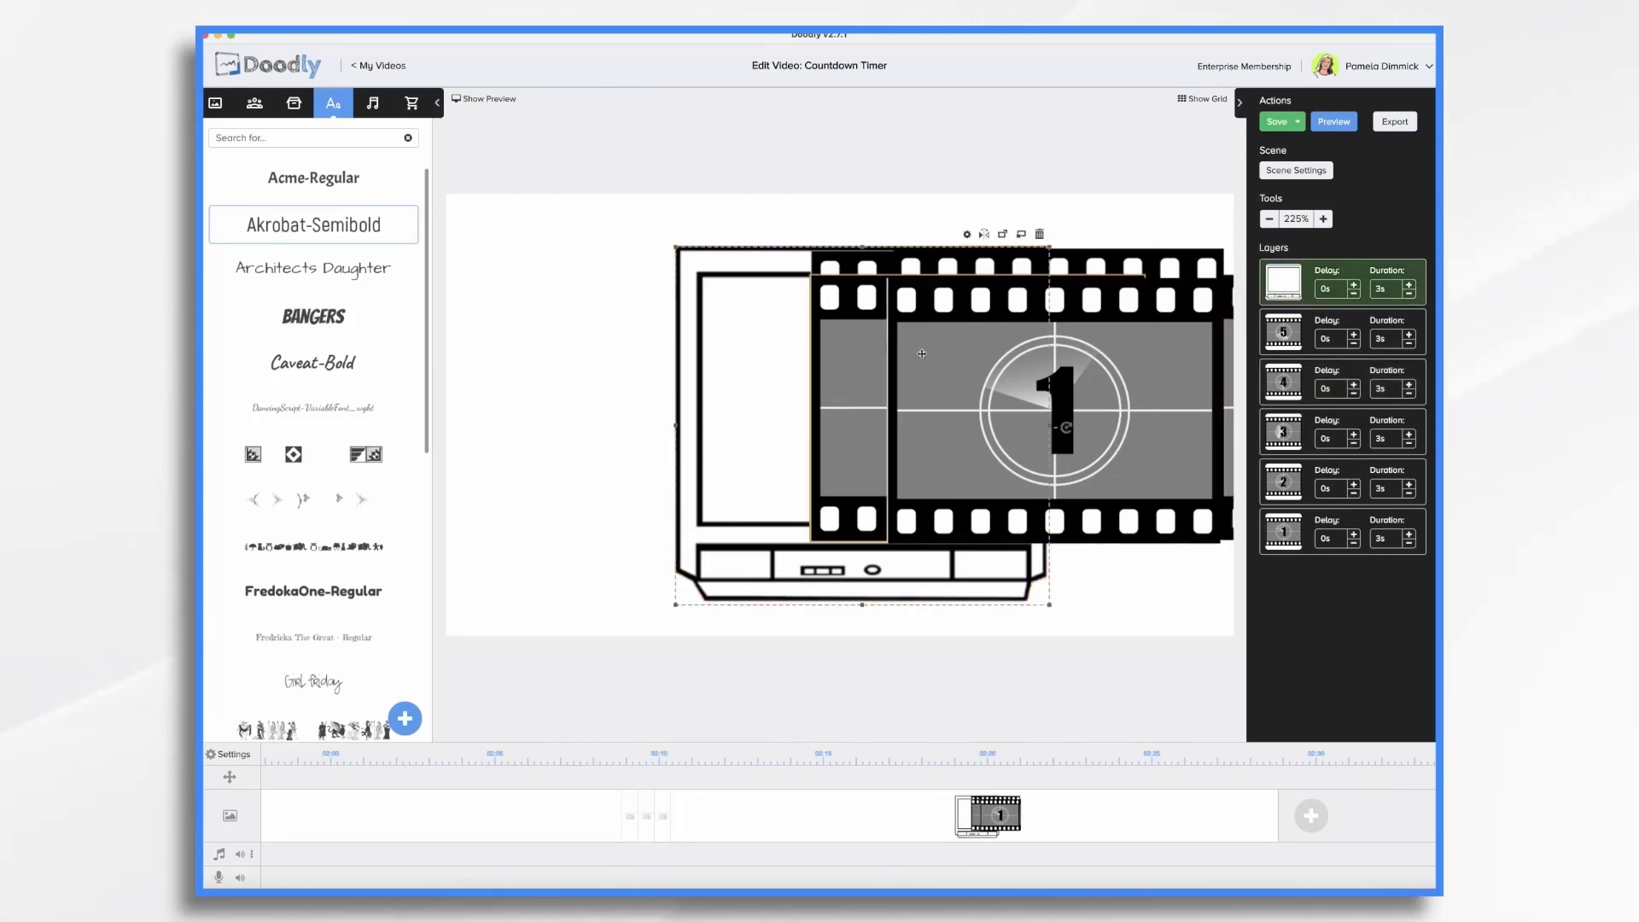
{"action": "left_click", "coordinate": [1412, 295]}
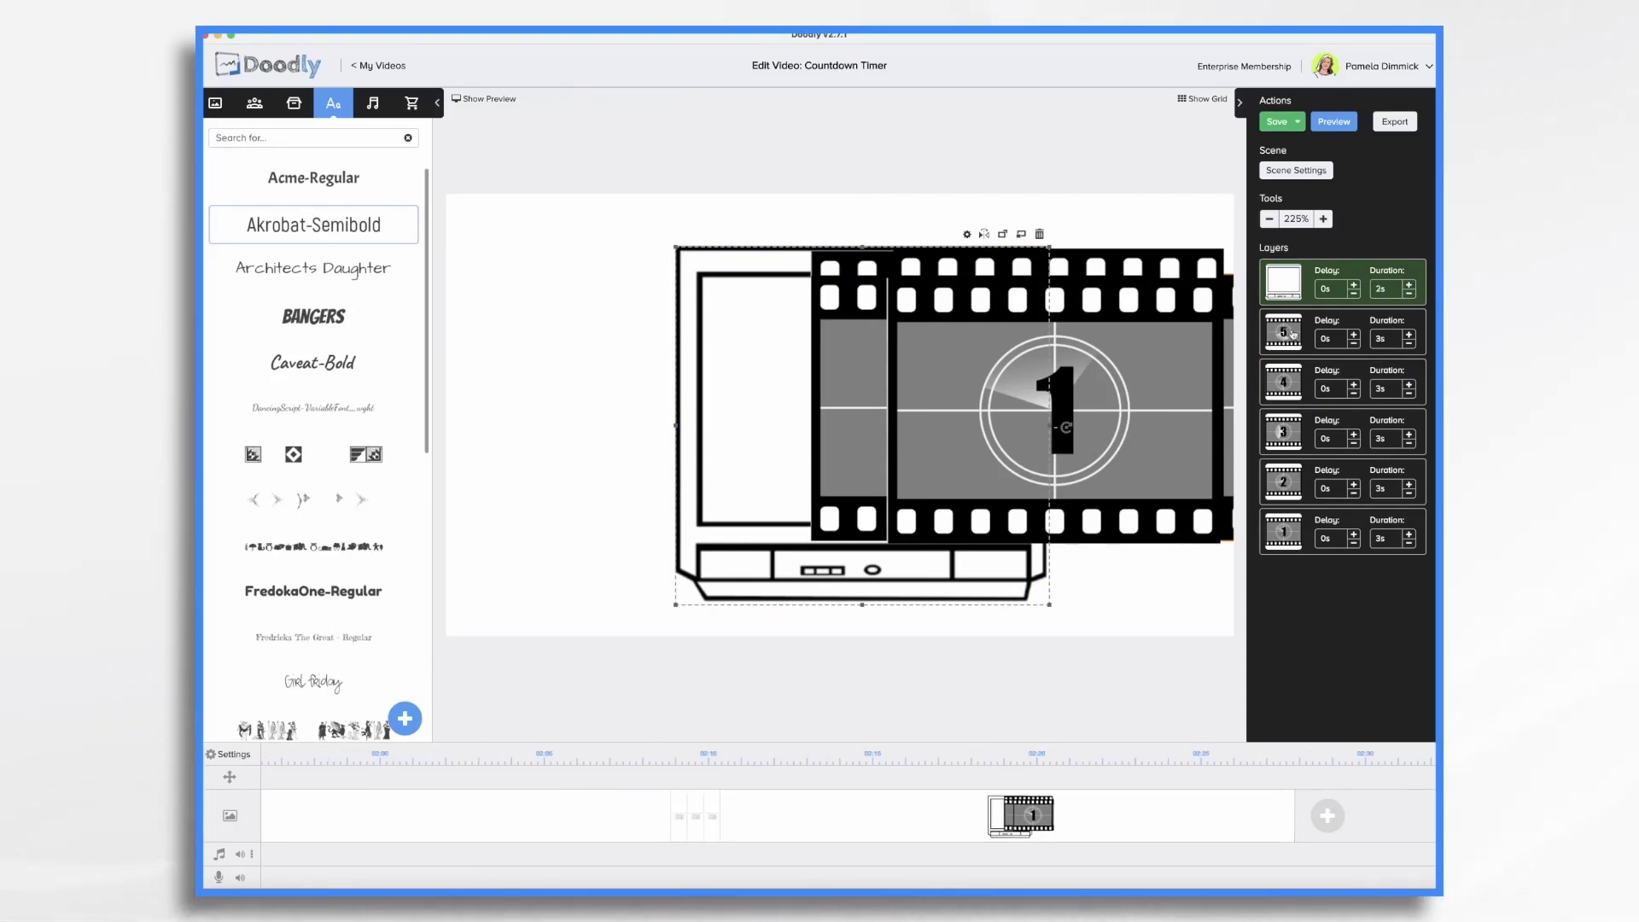
{"action": "key", "text": "super+s"}
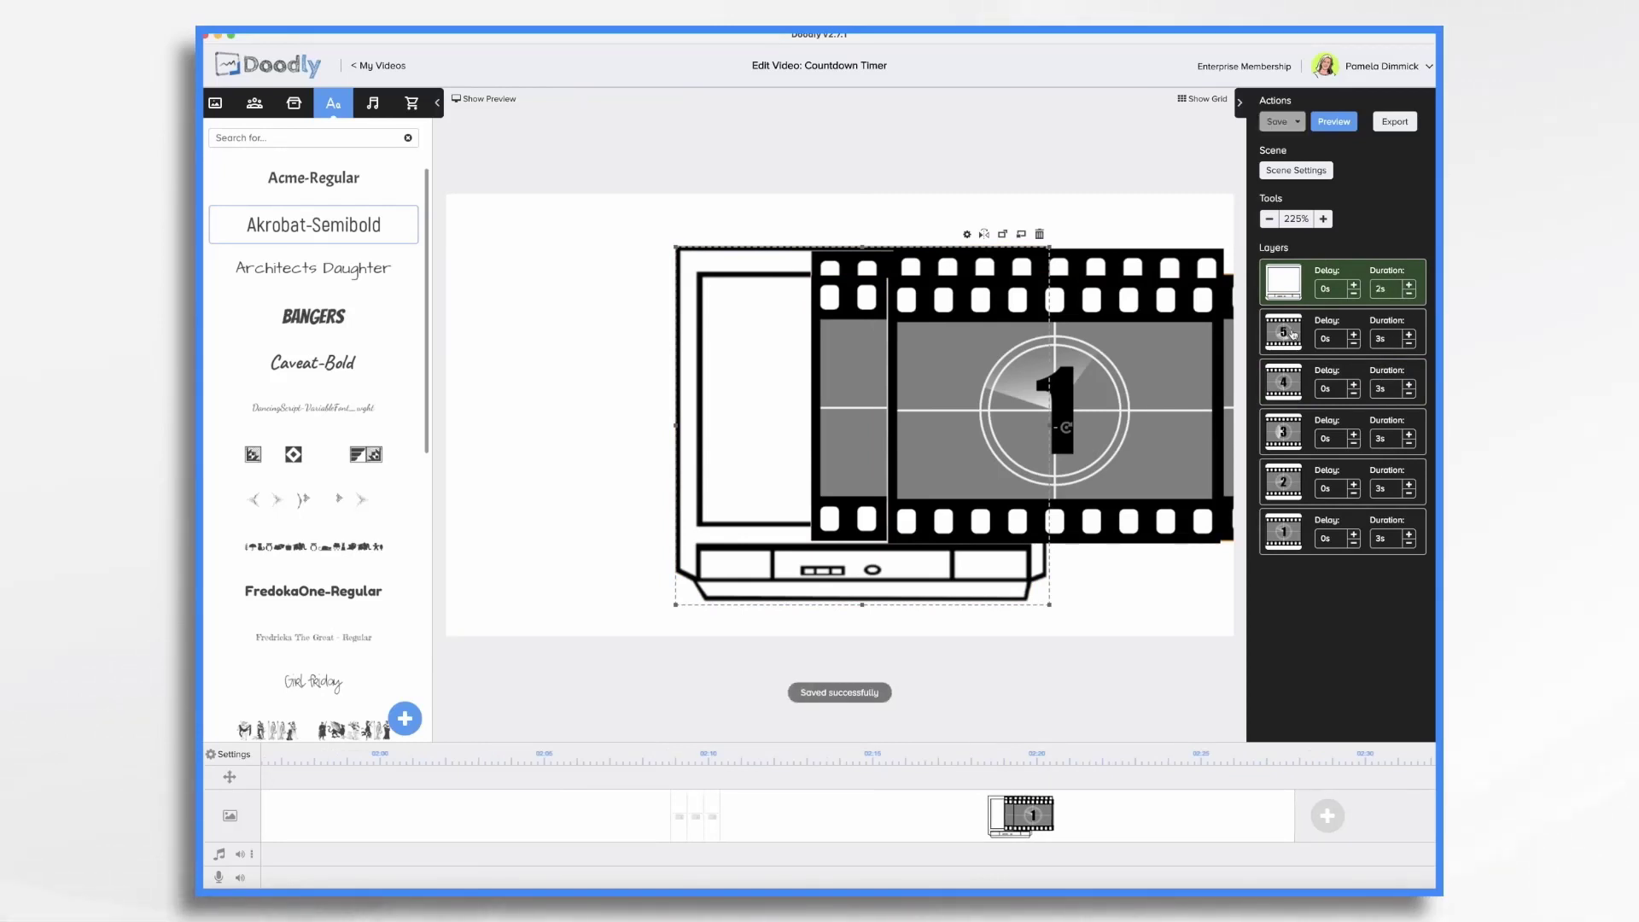
Set the duration of the 5 layer in the TV countdown scene to 1s
{"action": "left_click", "coordinate": [1294, 334]}
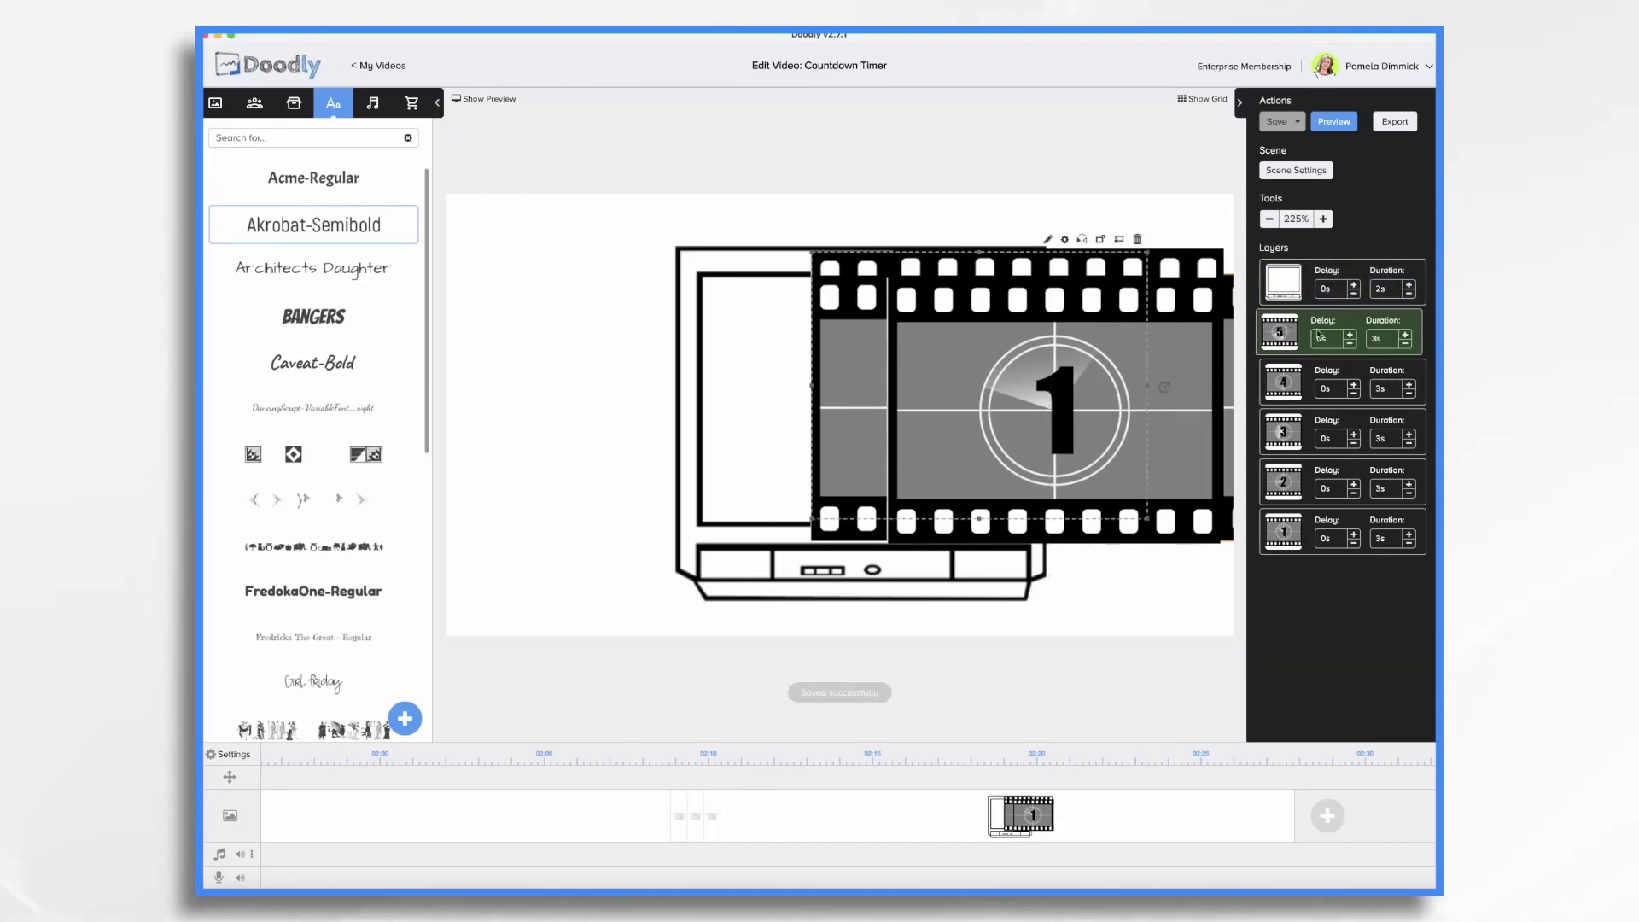
{"action": "left_click", "coordinate": [1410, 344]}
{"action": "left_click", "coordinate": [1409, 345]}
{"action": "left_click", "coordinate": [1409, 345]}
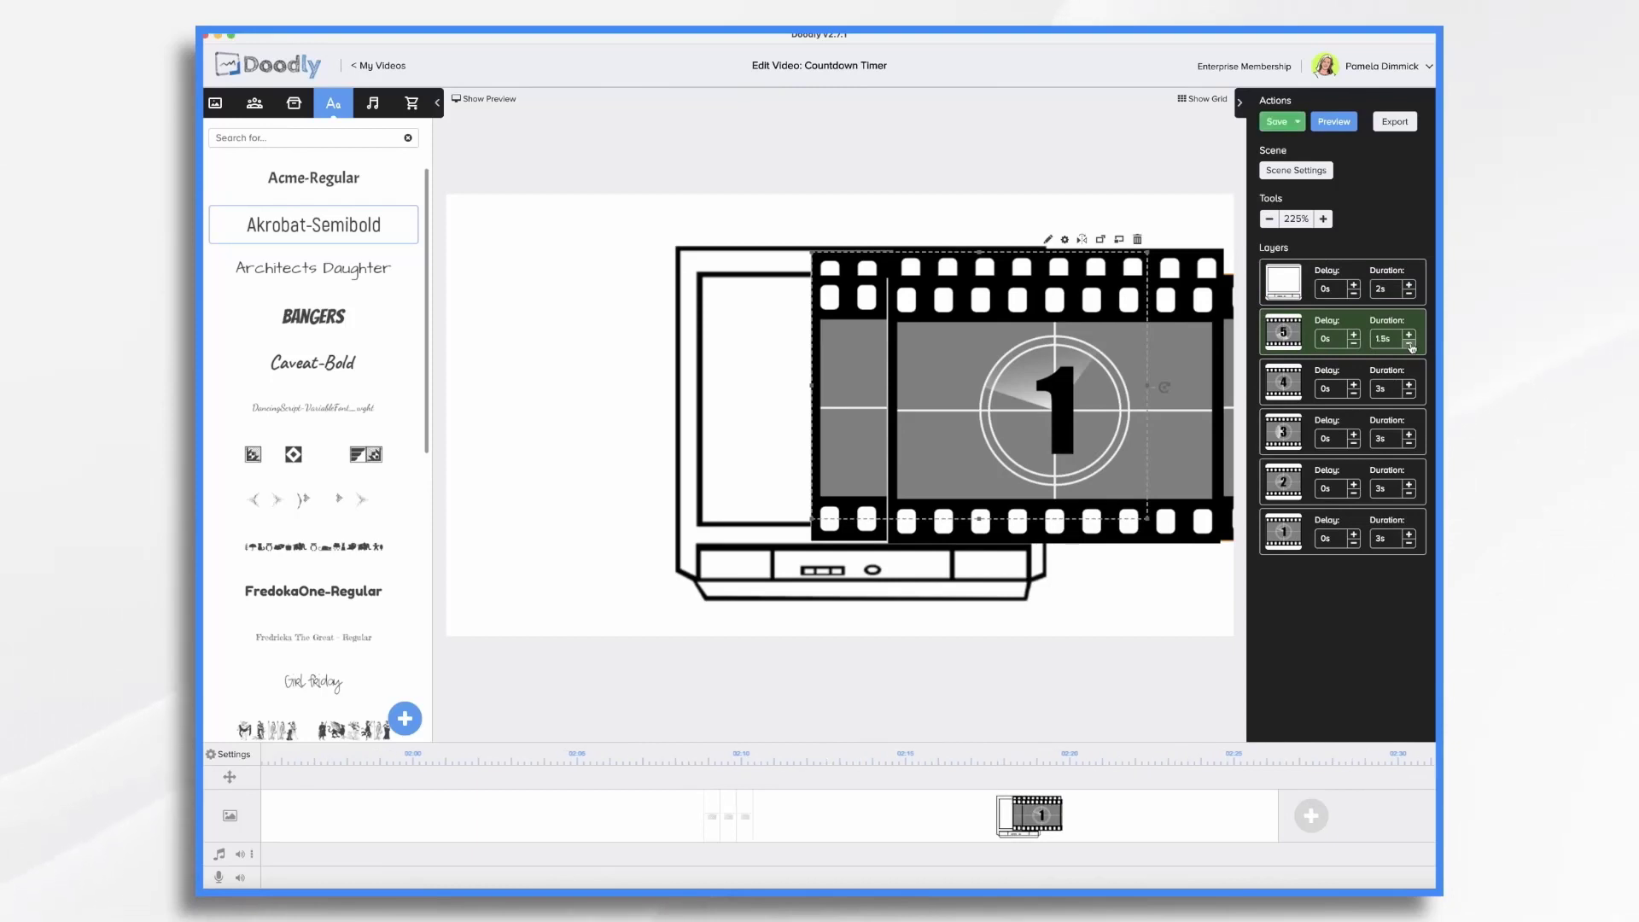
{"action": "left_click", "coordinate": [1409, 345]}
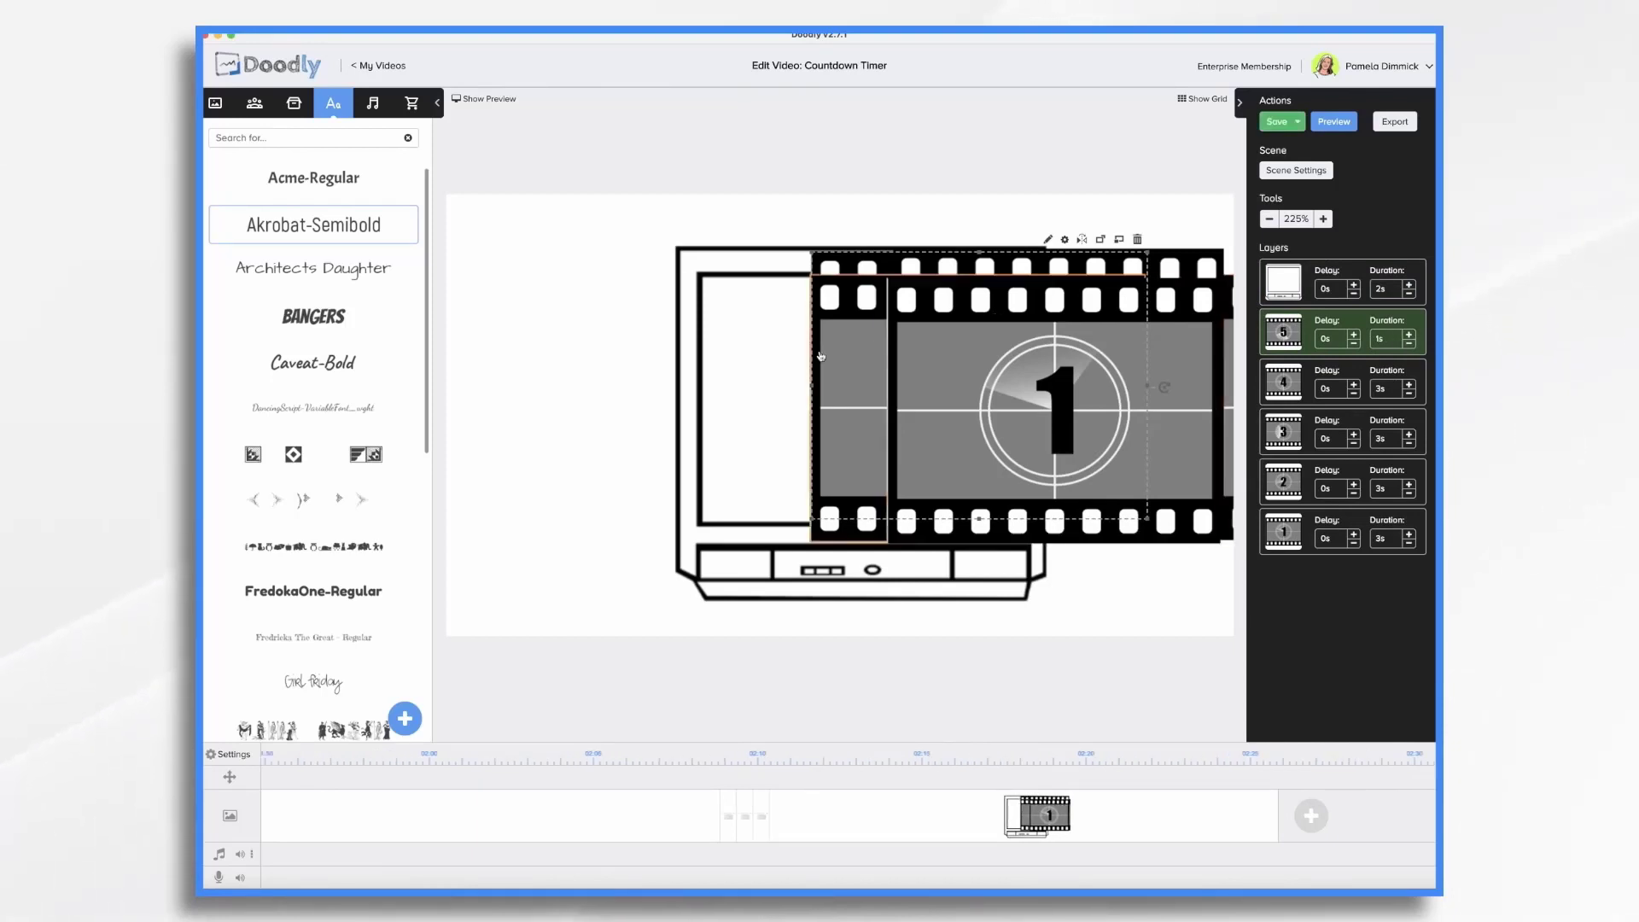
Shift frame 2 farther aside, fit frame 5 over the TV screen, and check frame 5's position in its asset settings
{"action": "left_click", "coordinate": [857, 351]}
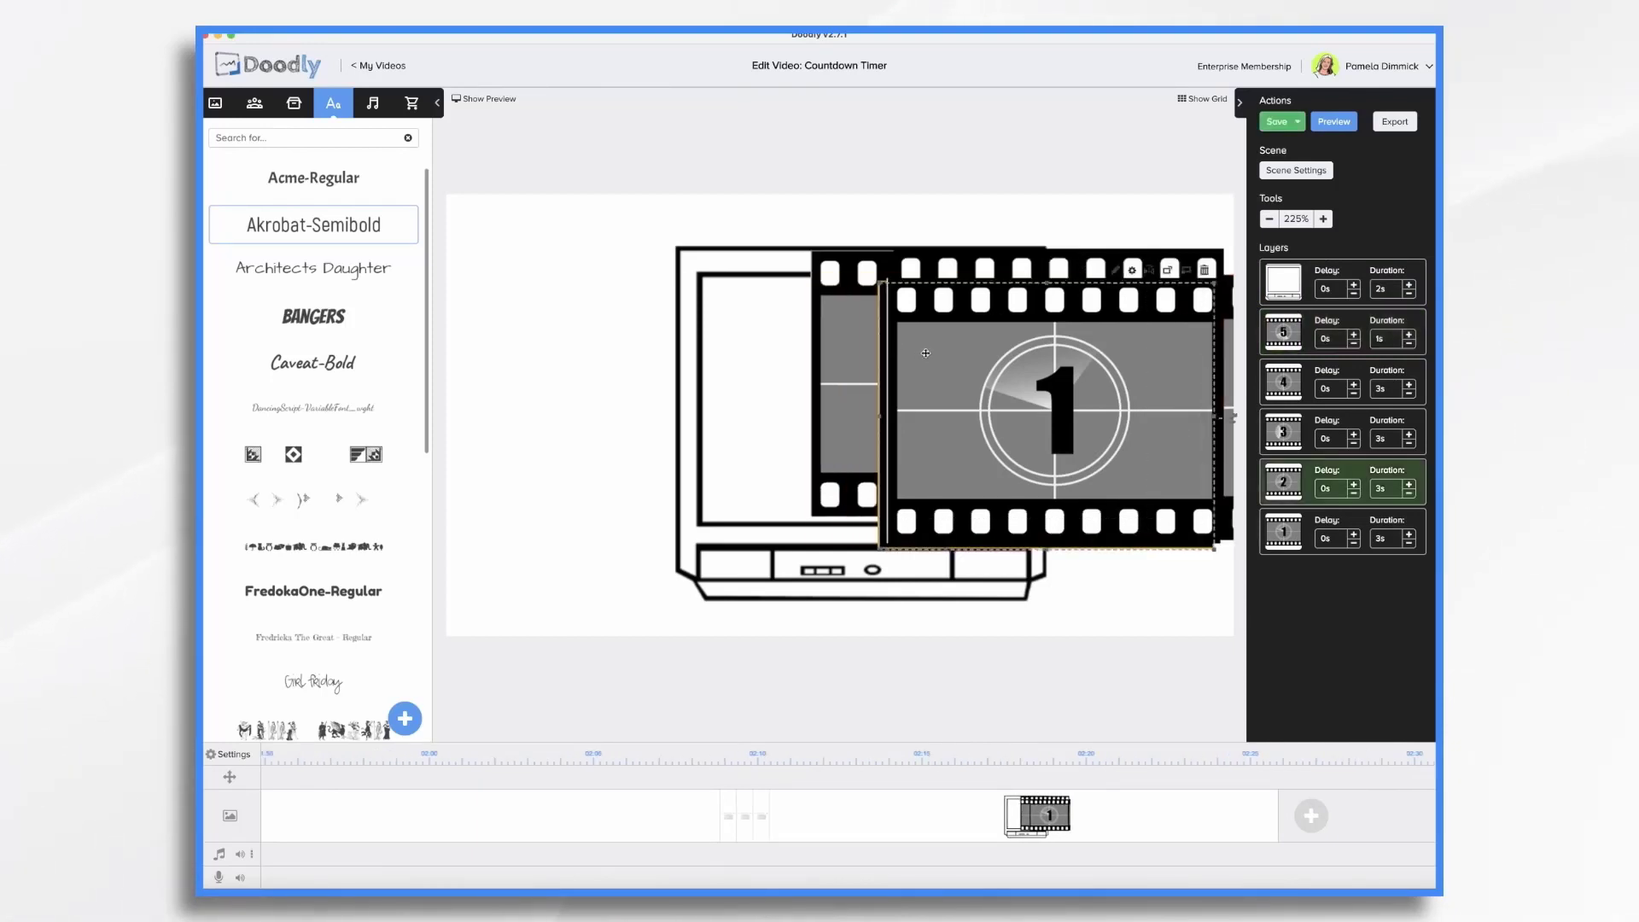
{"action": "left_click_drag", "start_coordinate": [861, 357], "coordinate": [743, 373]}
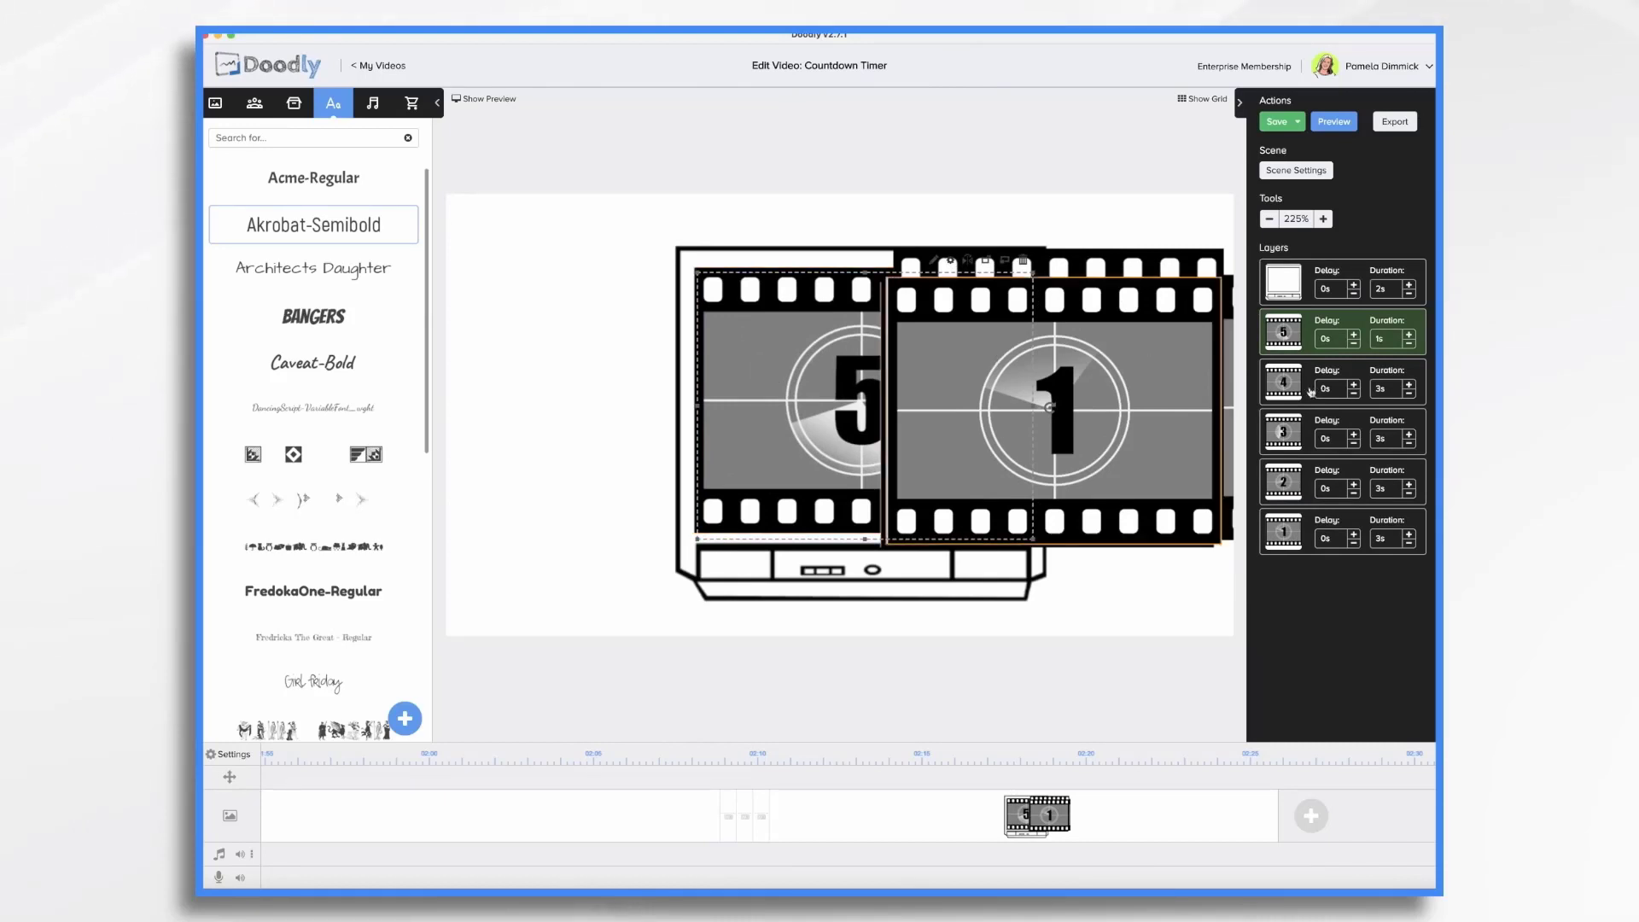
{"action": "left_click", "coordinate": [950, 264]}
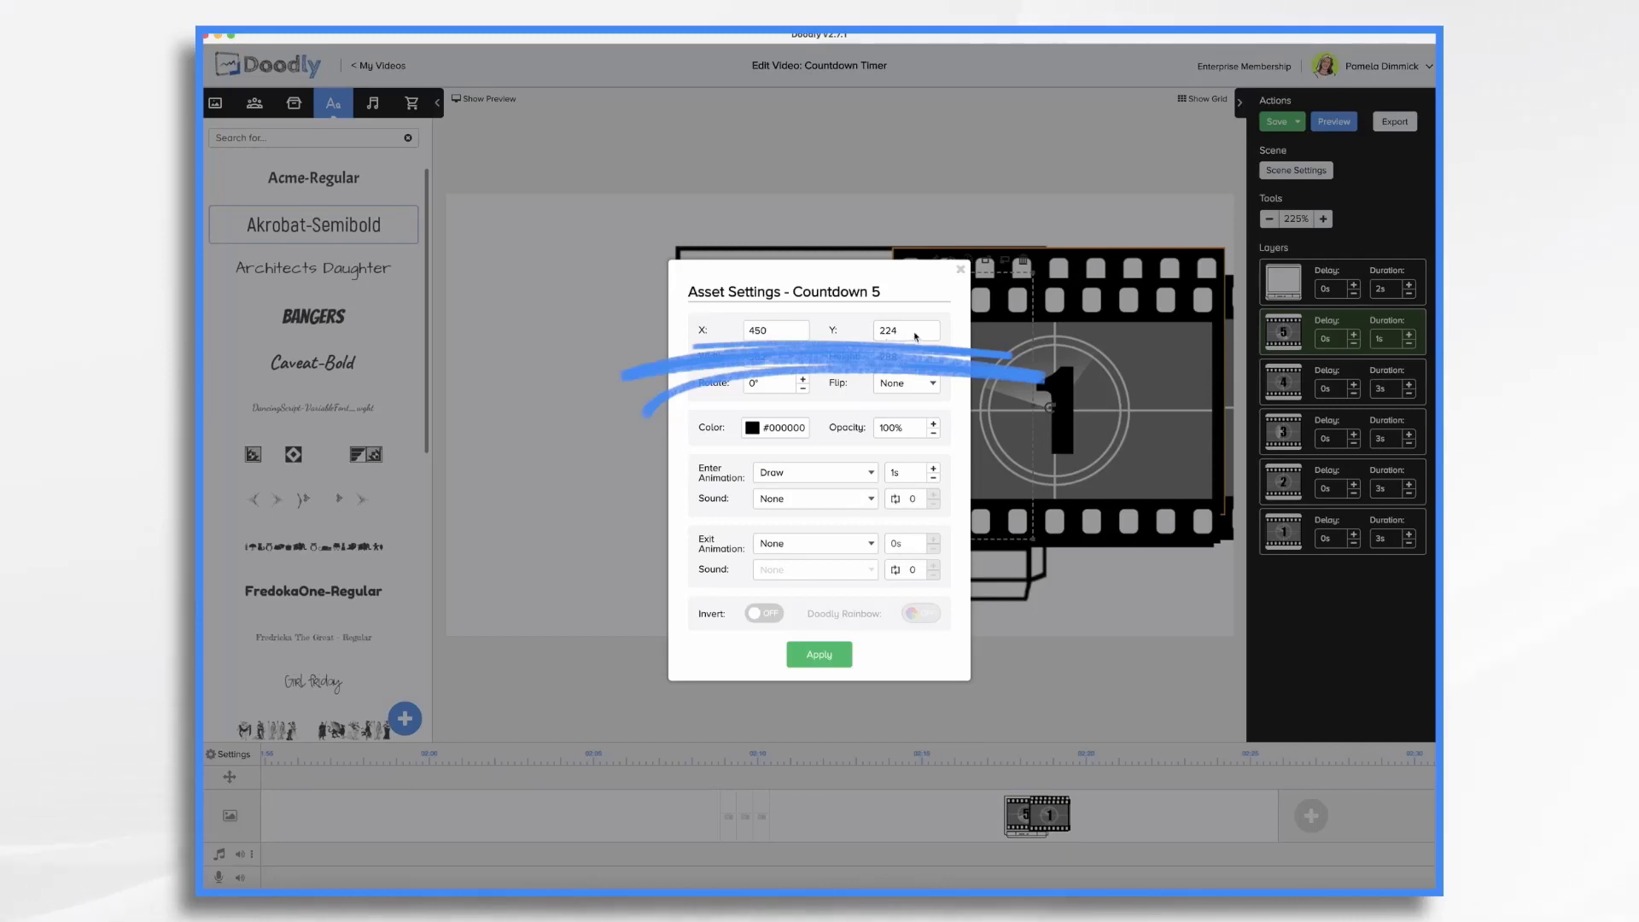
{"action": "left_click", "coordinate": [960, 272]}
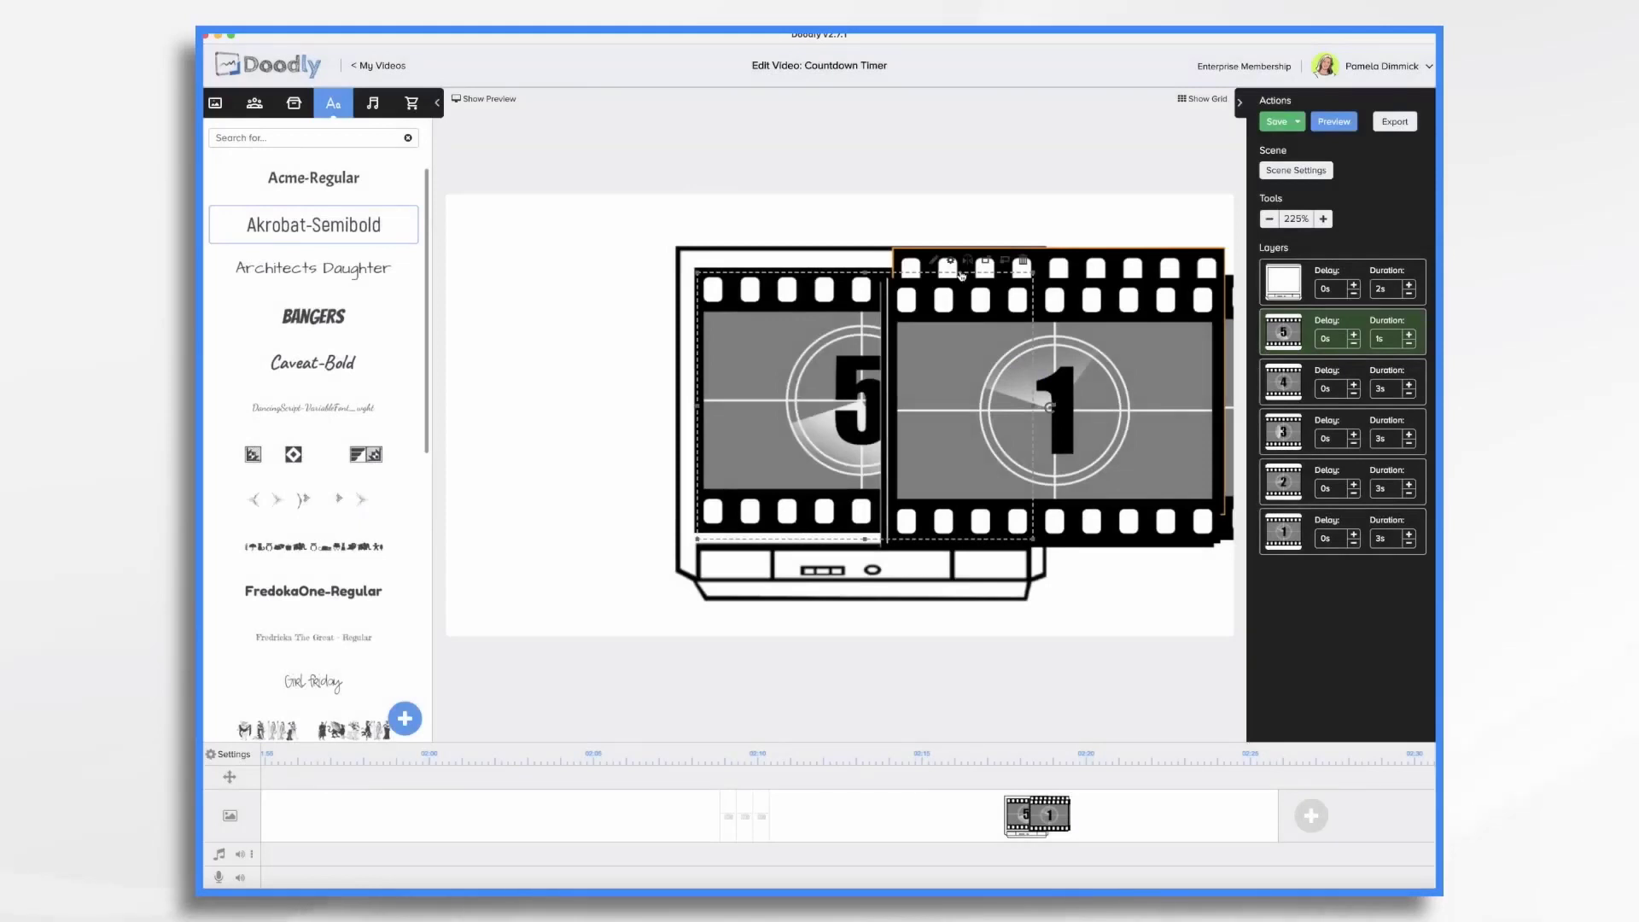
Position the Countdown 4 frame at X 450 and Y 224 to match frame 5, and save the project
{"action": "left_click", "coordinate": [1294, 373]}
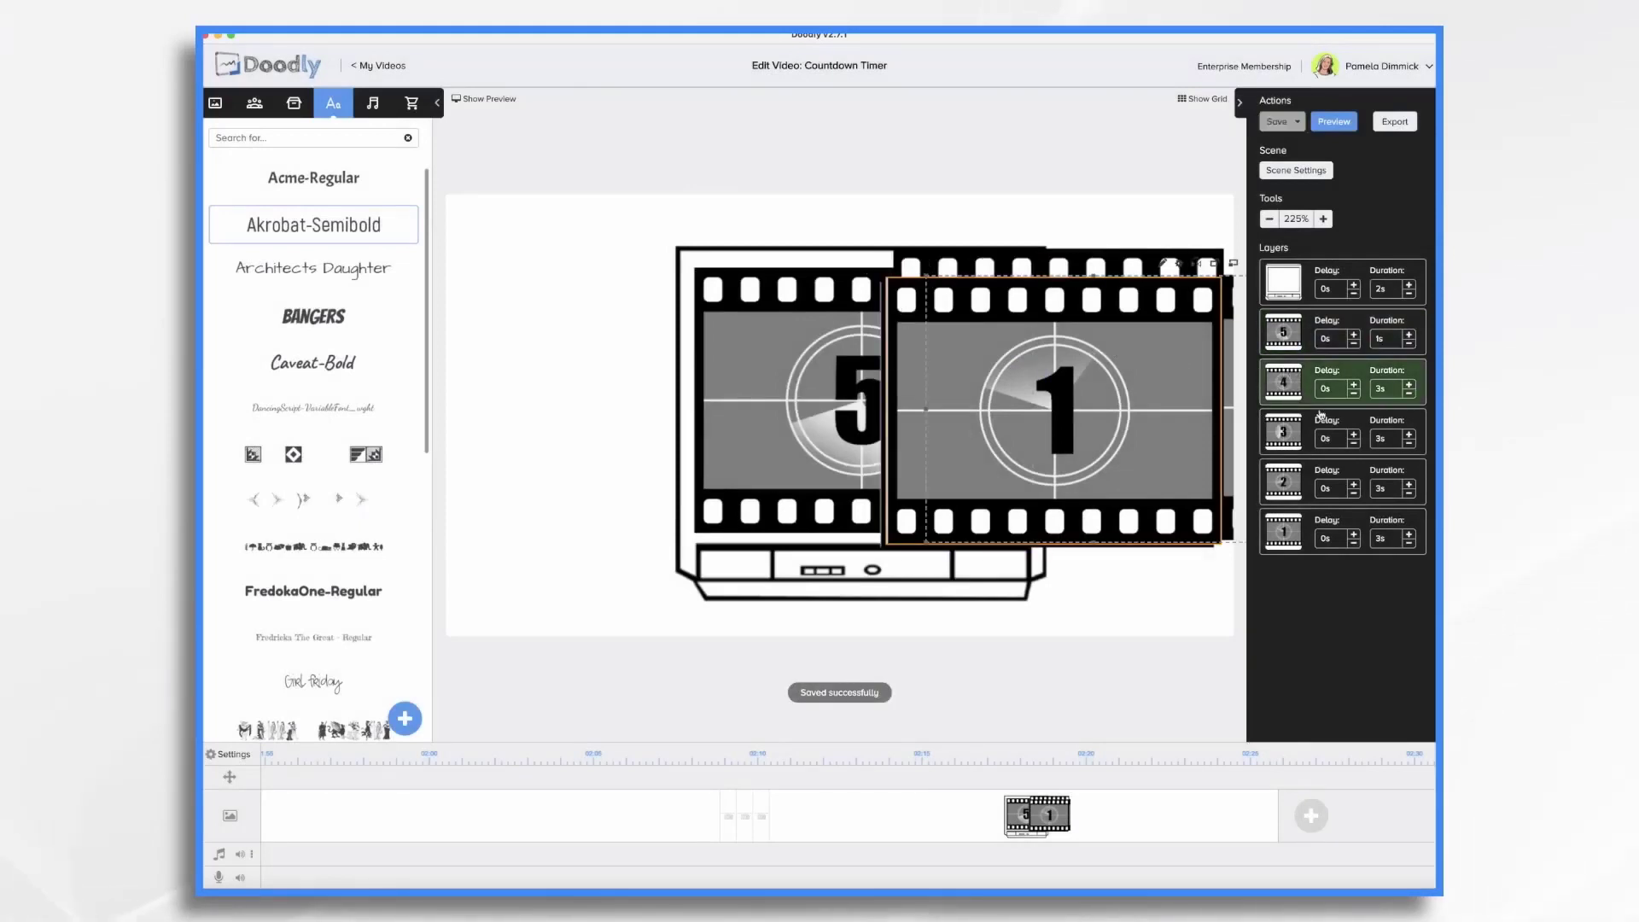
{"action": "left_click", "coordinate": [1198, 264]}
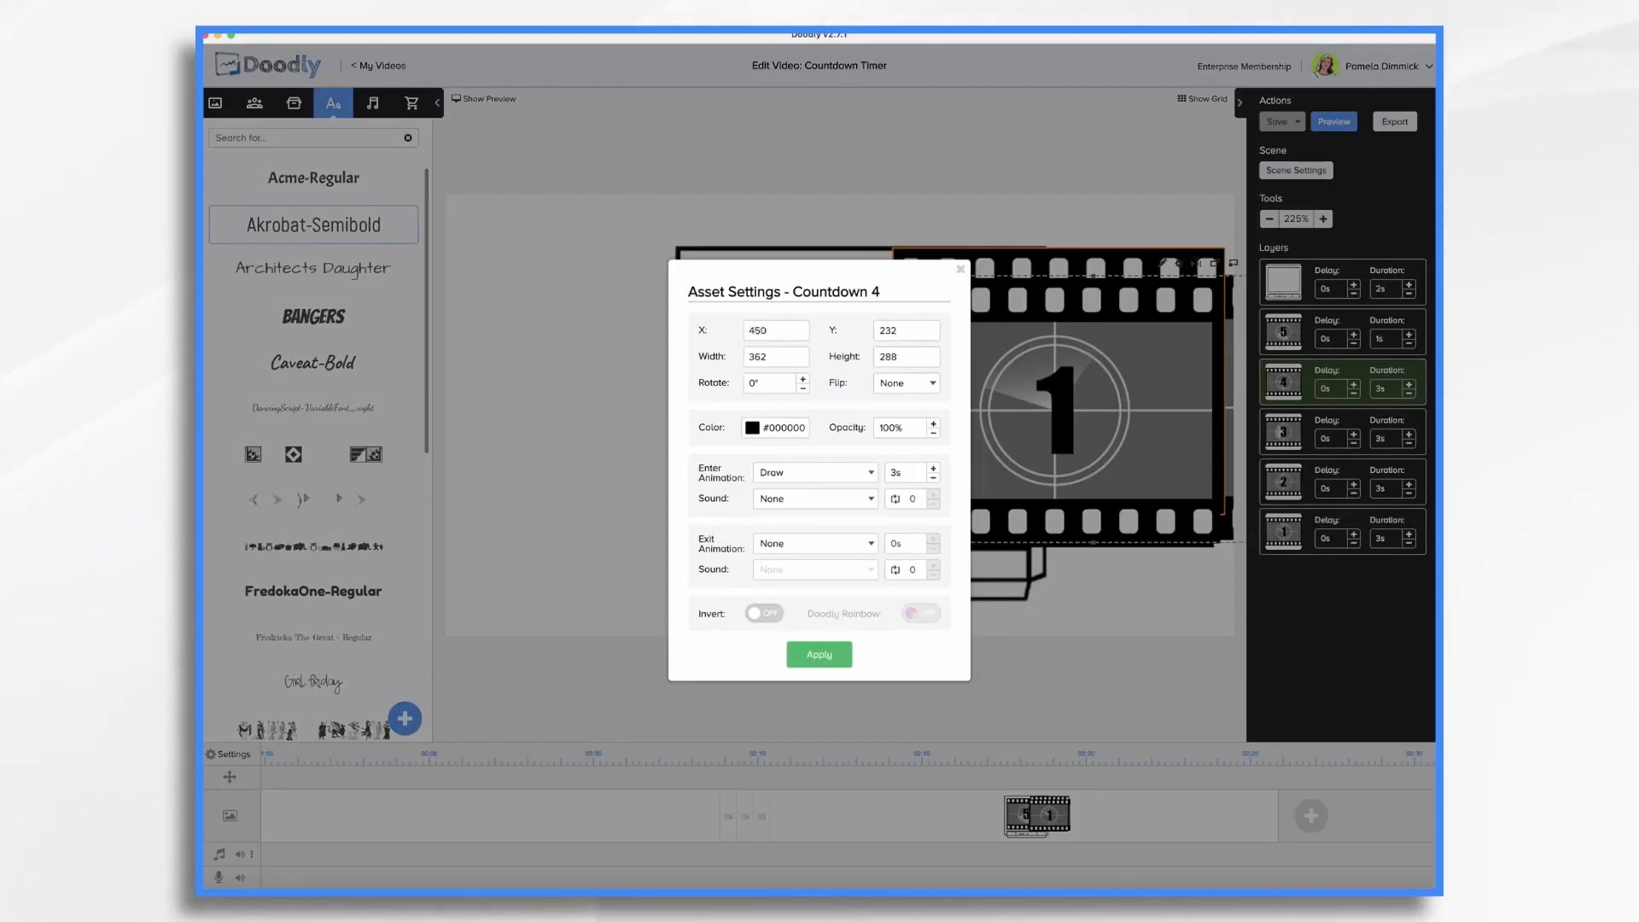
{"action": "double_click", "coordinate": [888, 331]}
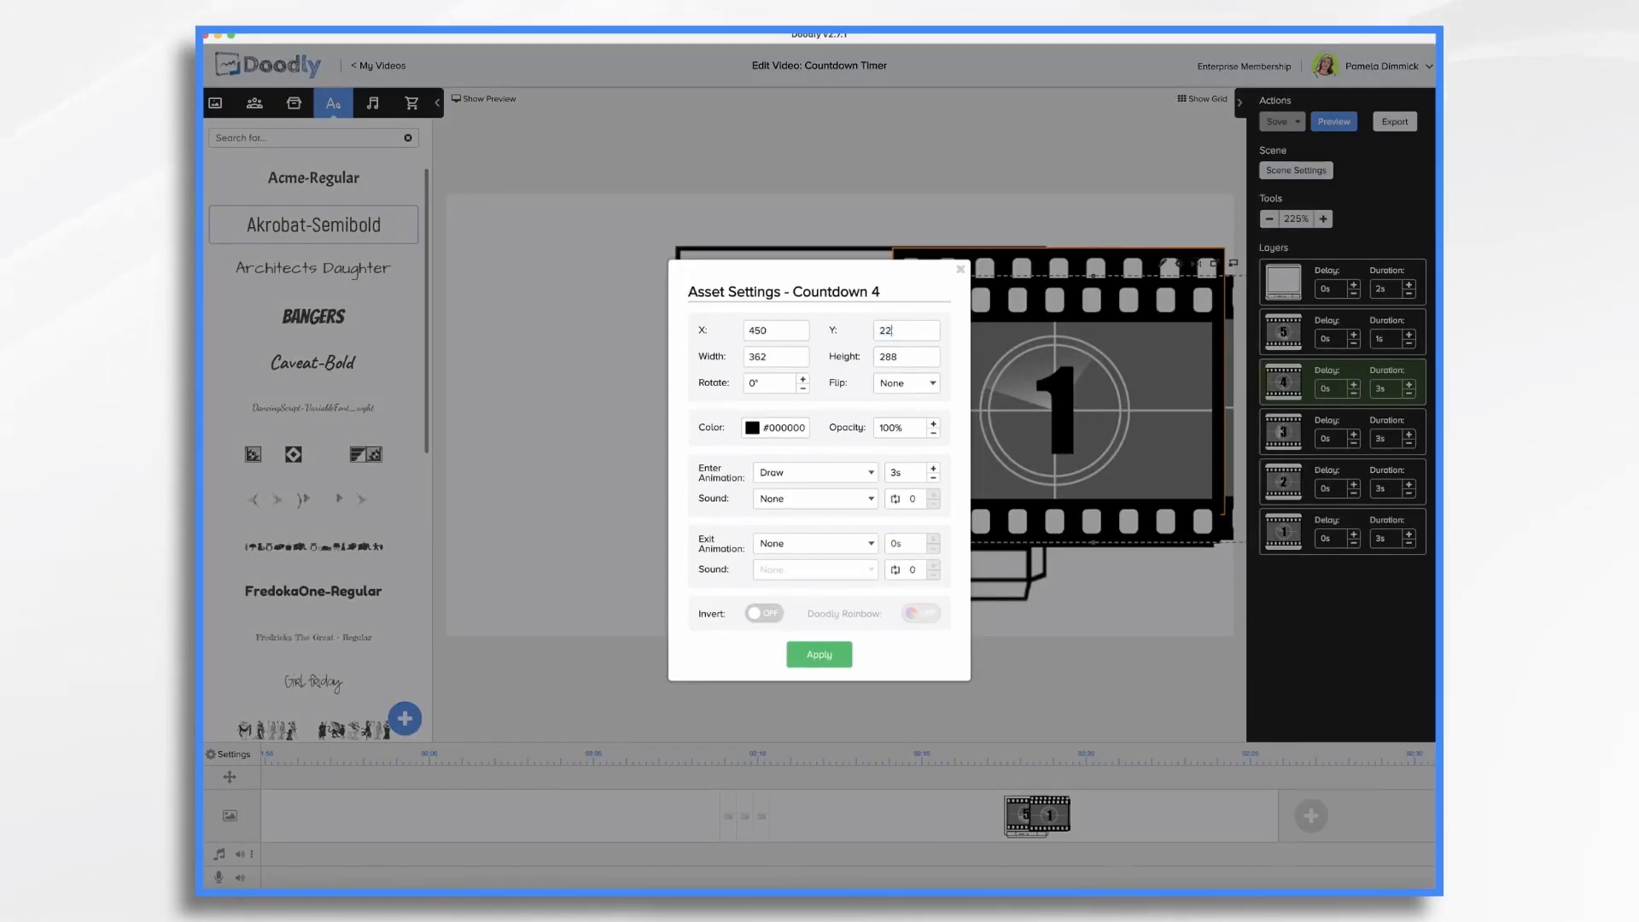
{"action": "type", "text": "224"}
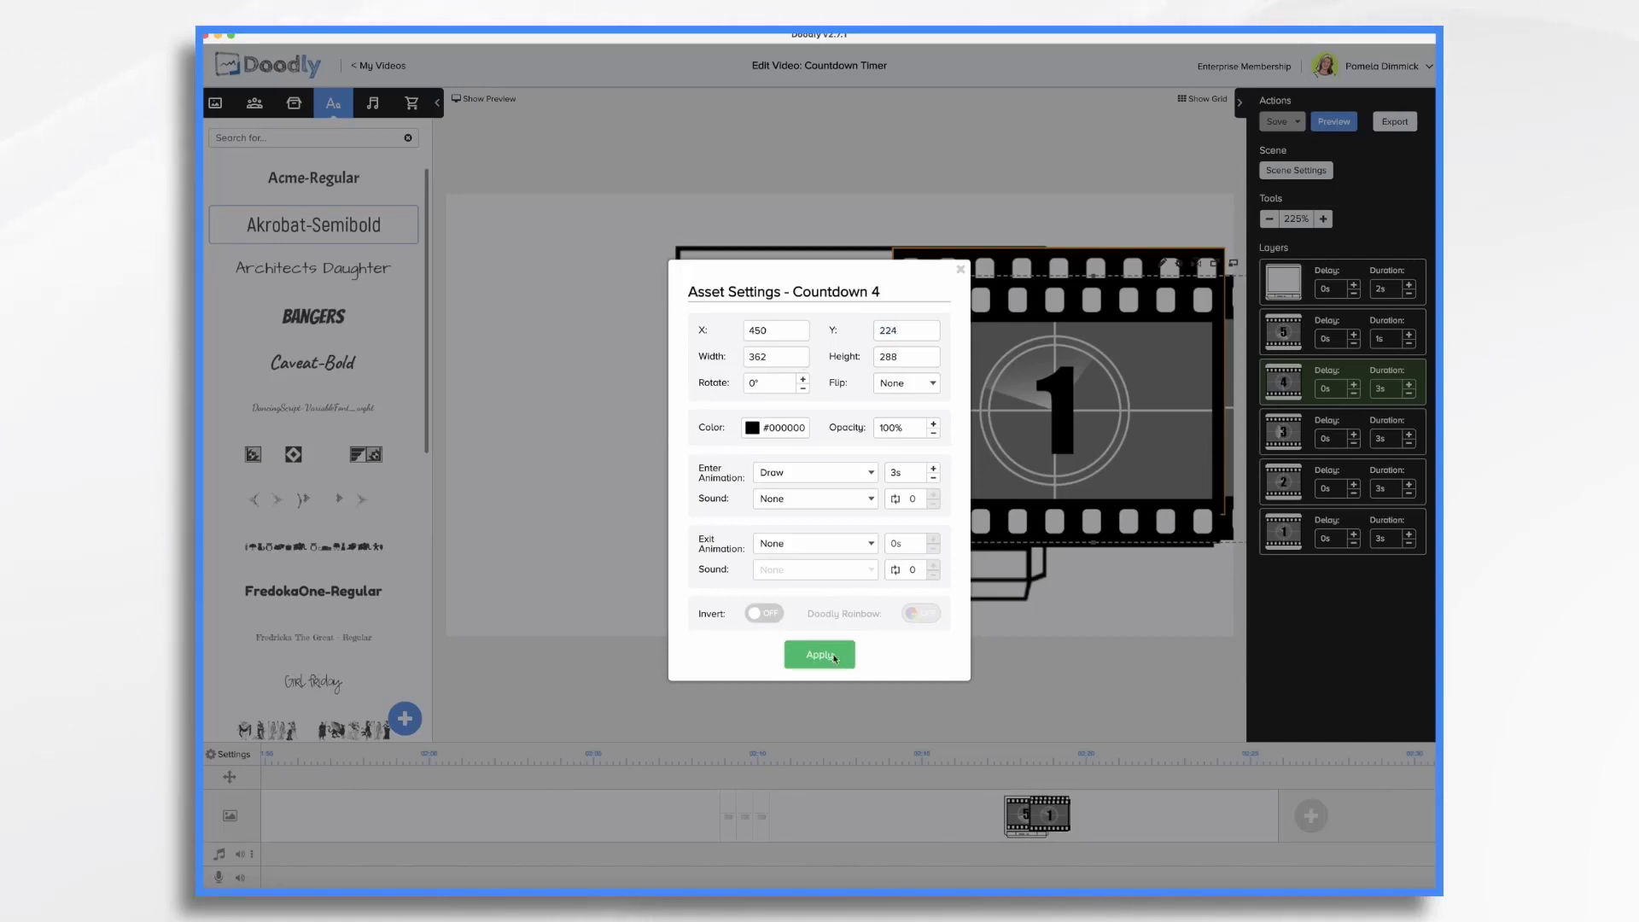
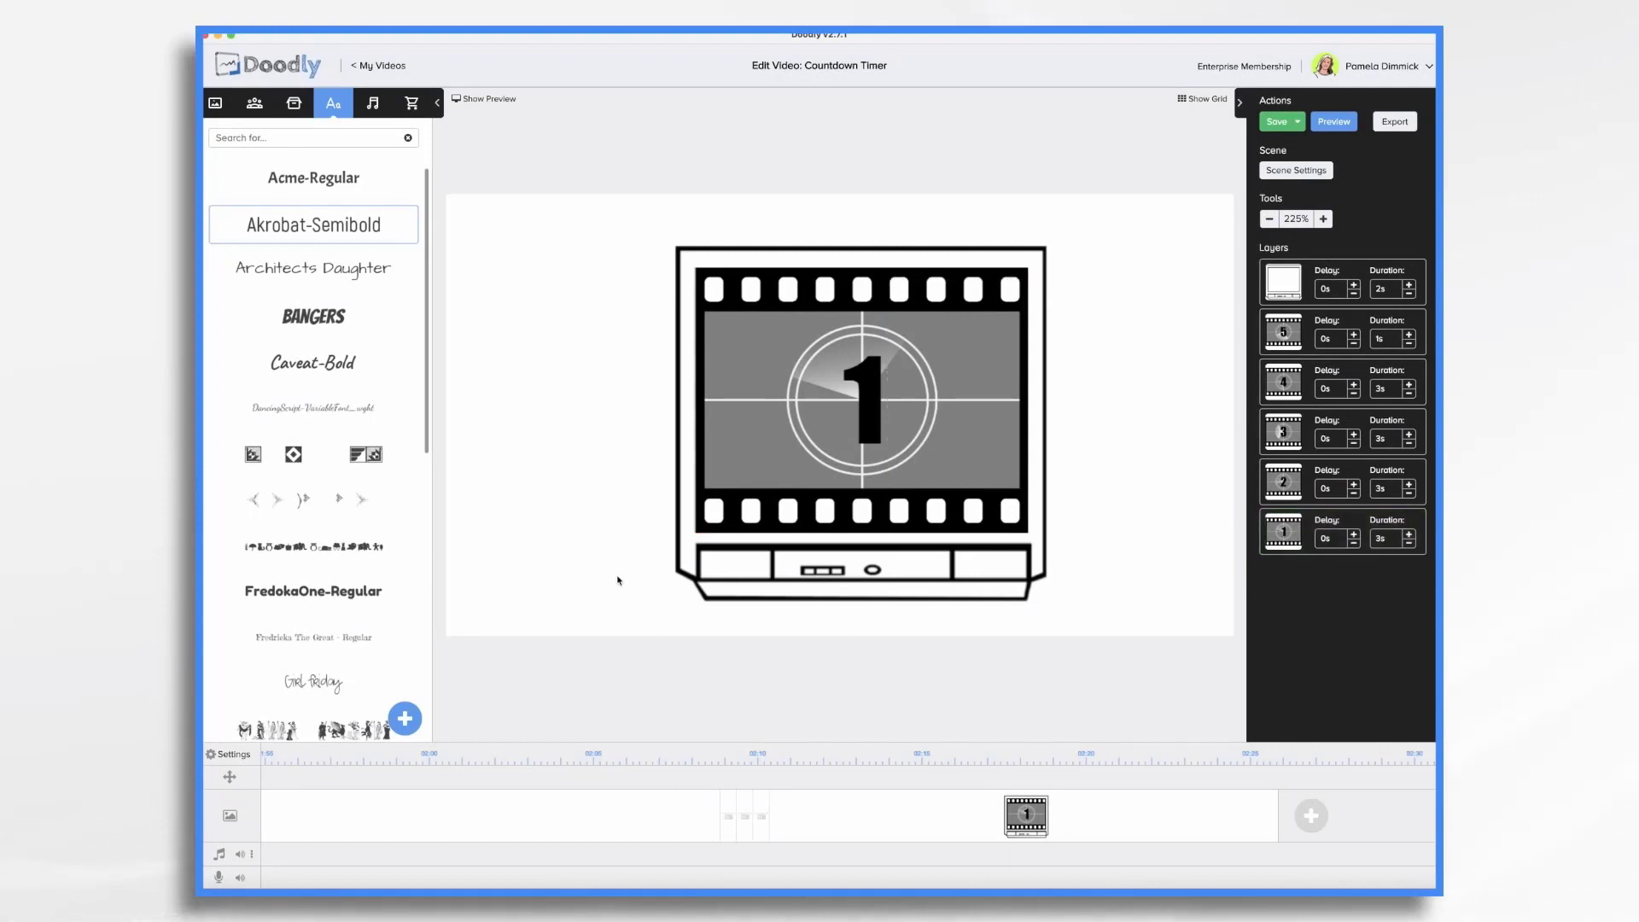
{"action": "key", "text": "super+s"}
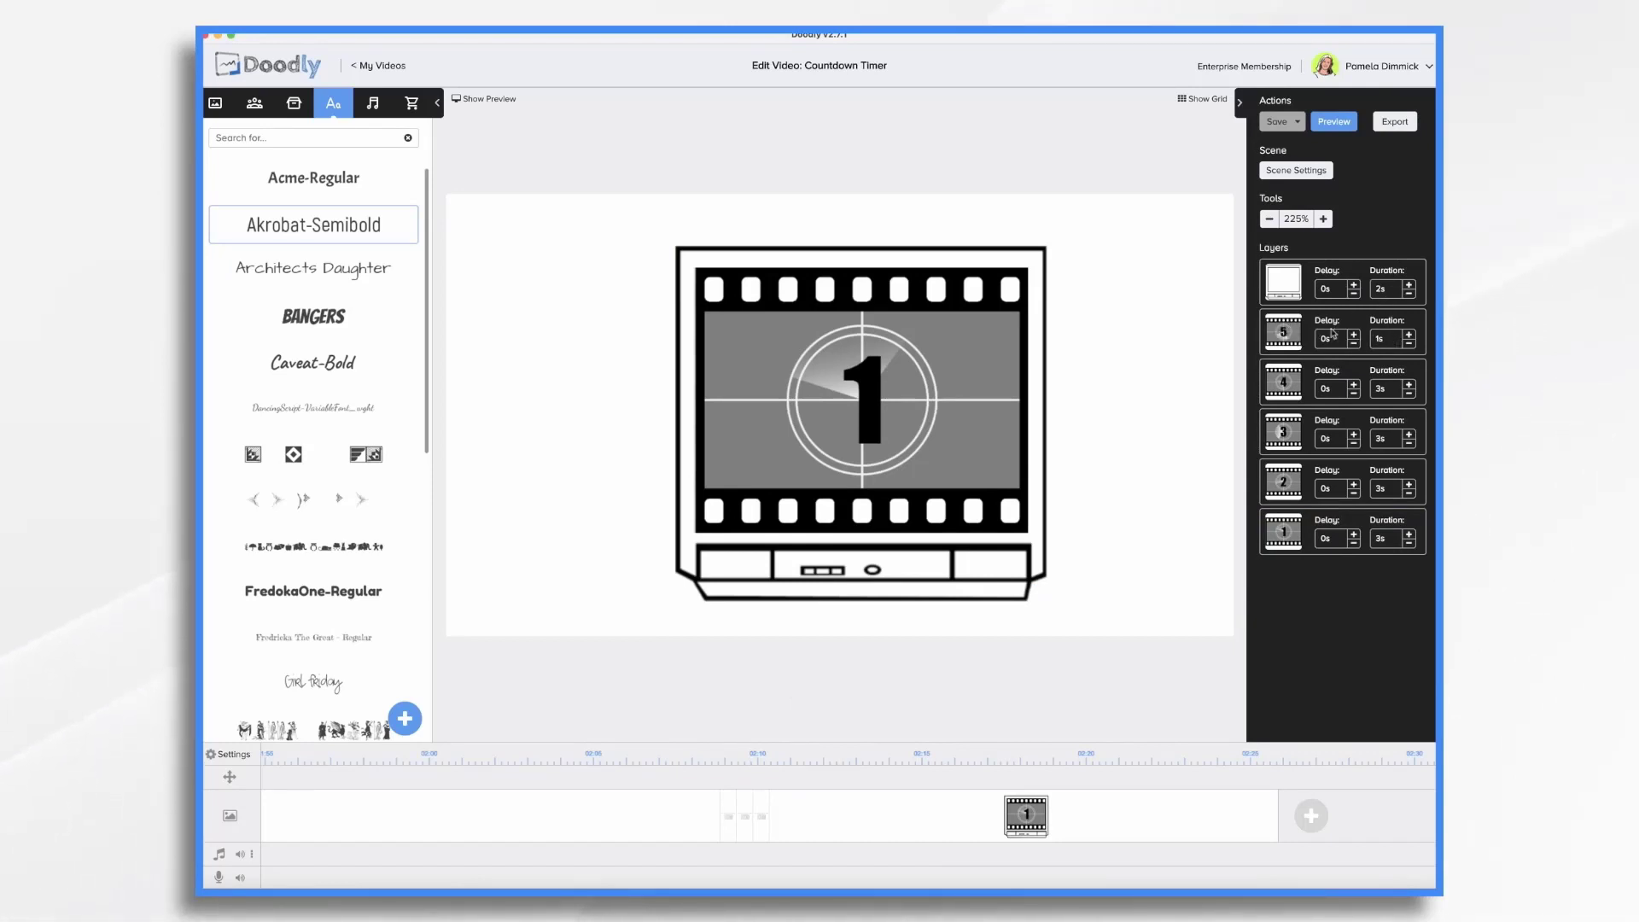
Set the durations of the 4 and 3 layers to 0s
{"action": "left_click", "coordinate": [1392, 393]}
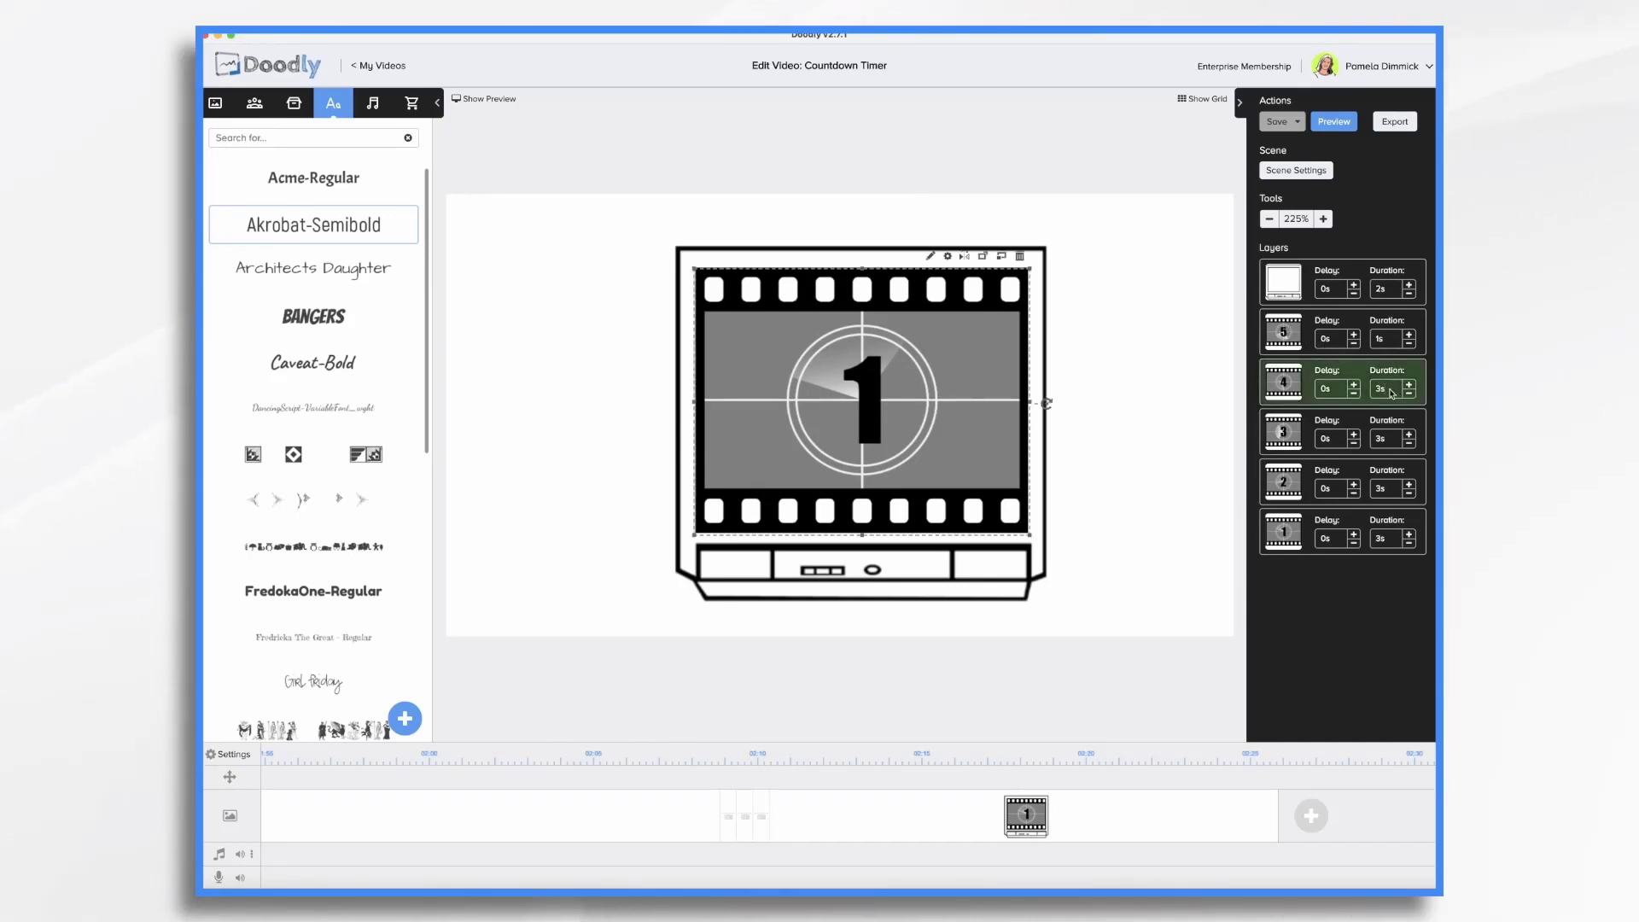
{"action": "key", "text": "BackSpace"}
{"action": "key", "text": "BackSpace"}
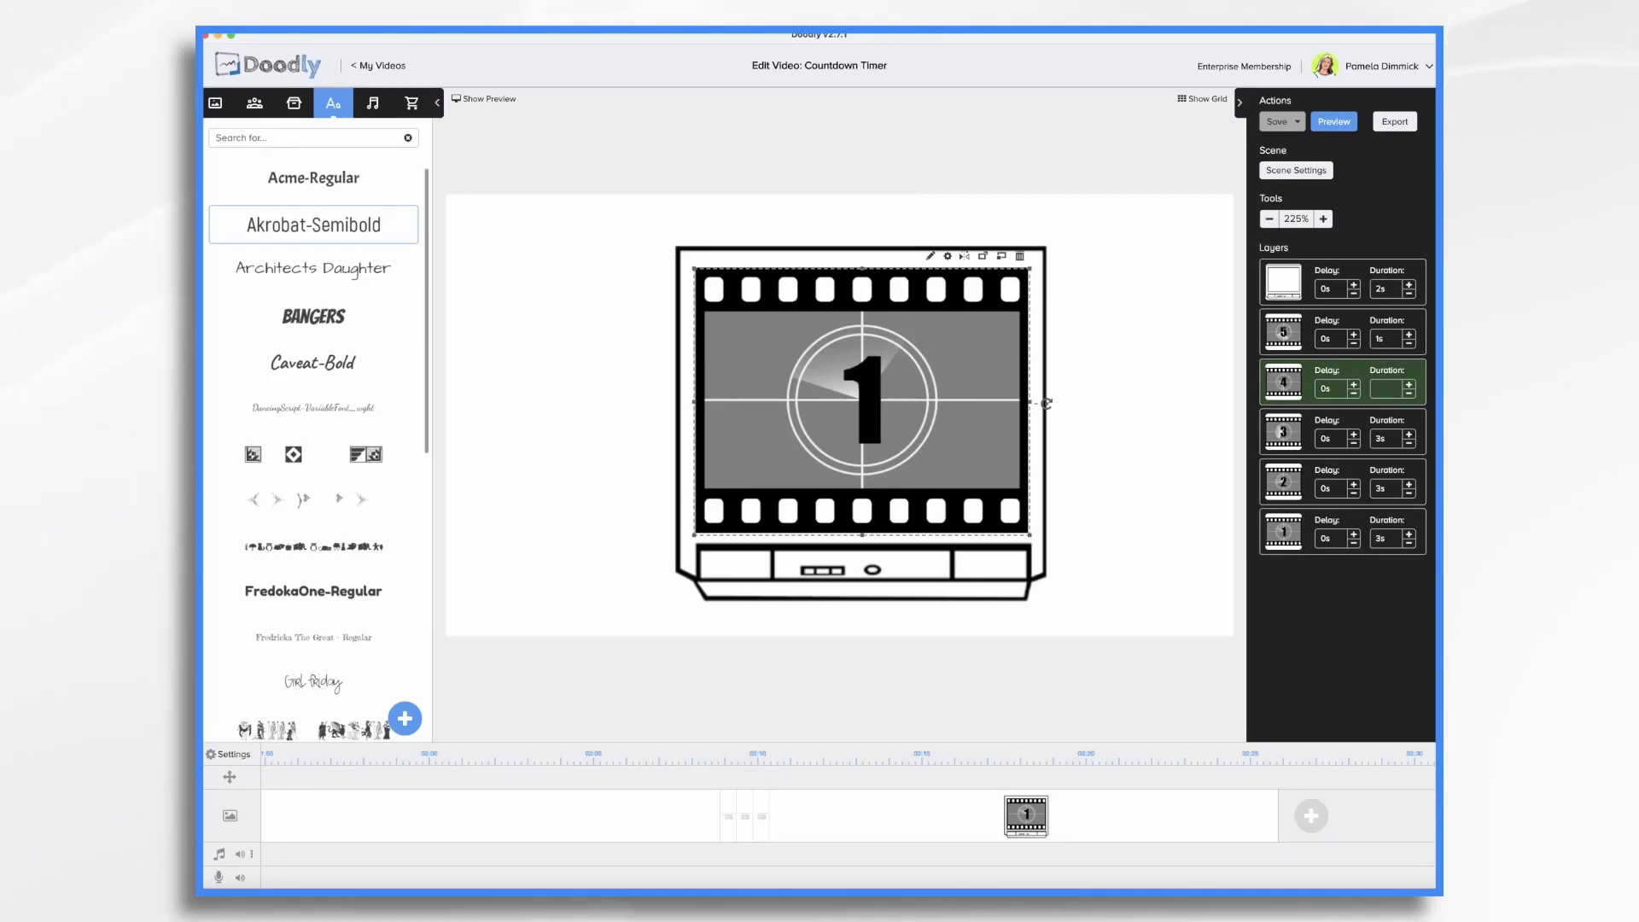
{"action": "type", "text": "0s"}
{"action": "left_click", "coordinate": [1391, 440]}
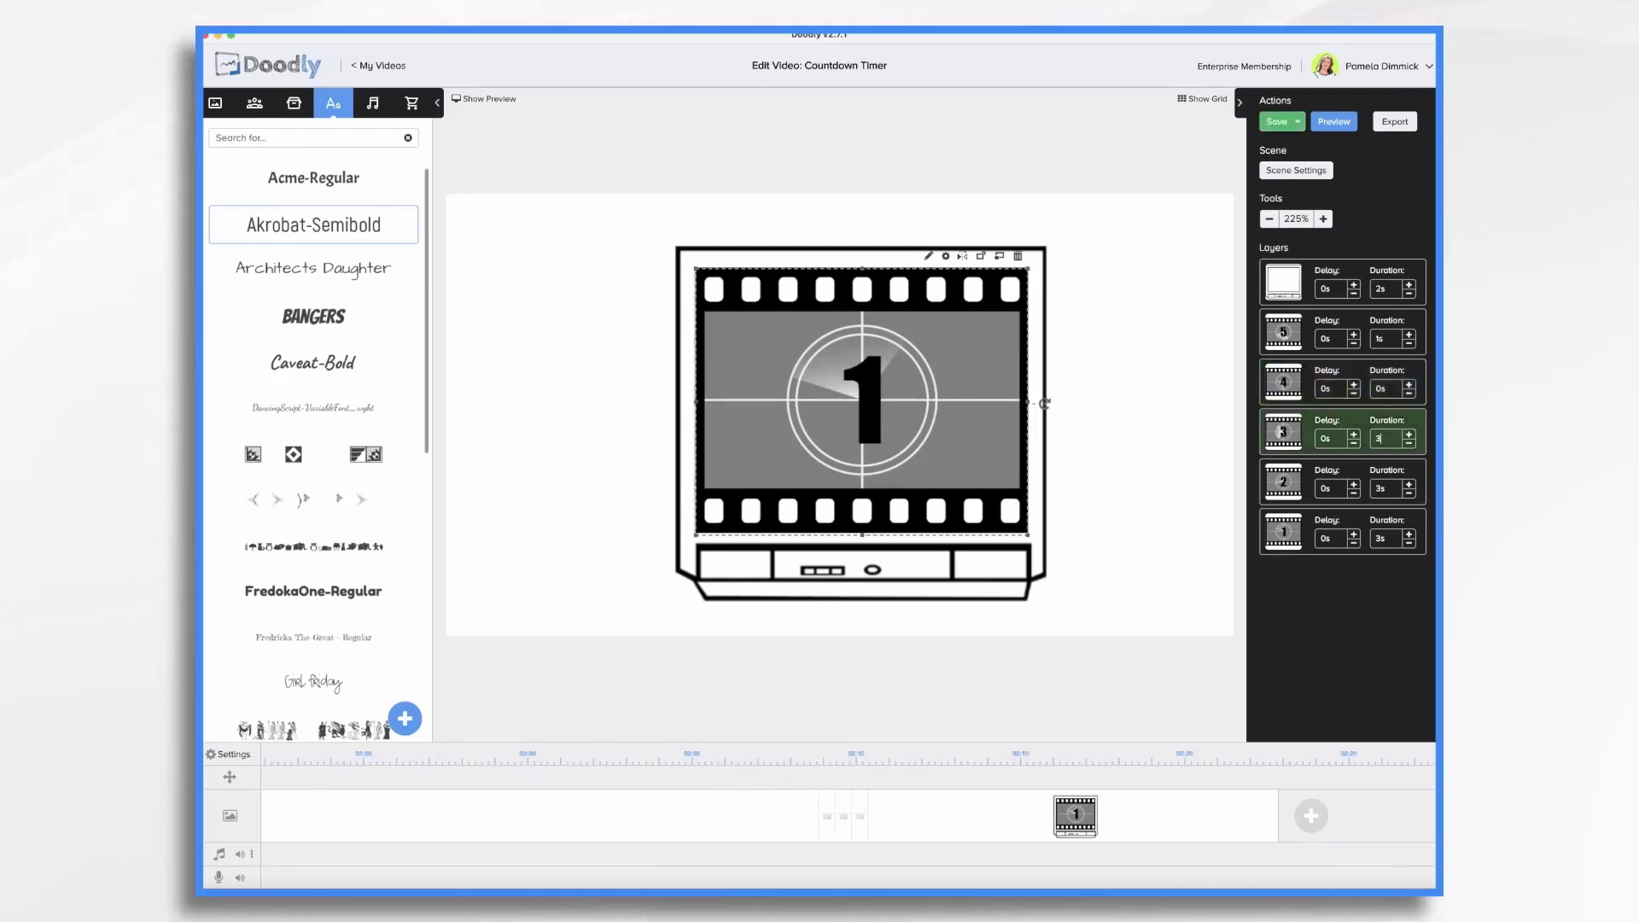
{"action": "type", "text": "0s"}
Set the durations of the 2 and 1 layers to 0s
{"action": "left_click", "coordinate": [1391, 488]}
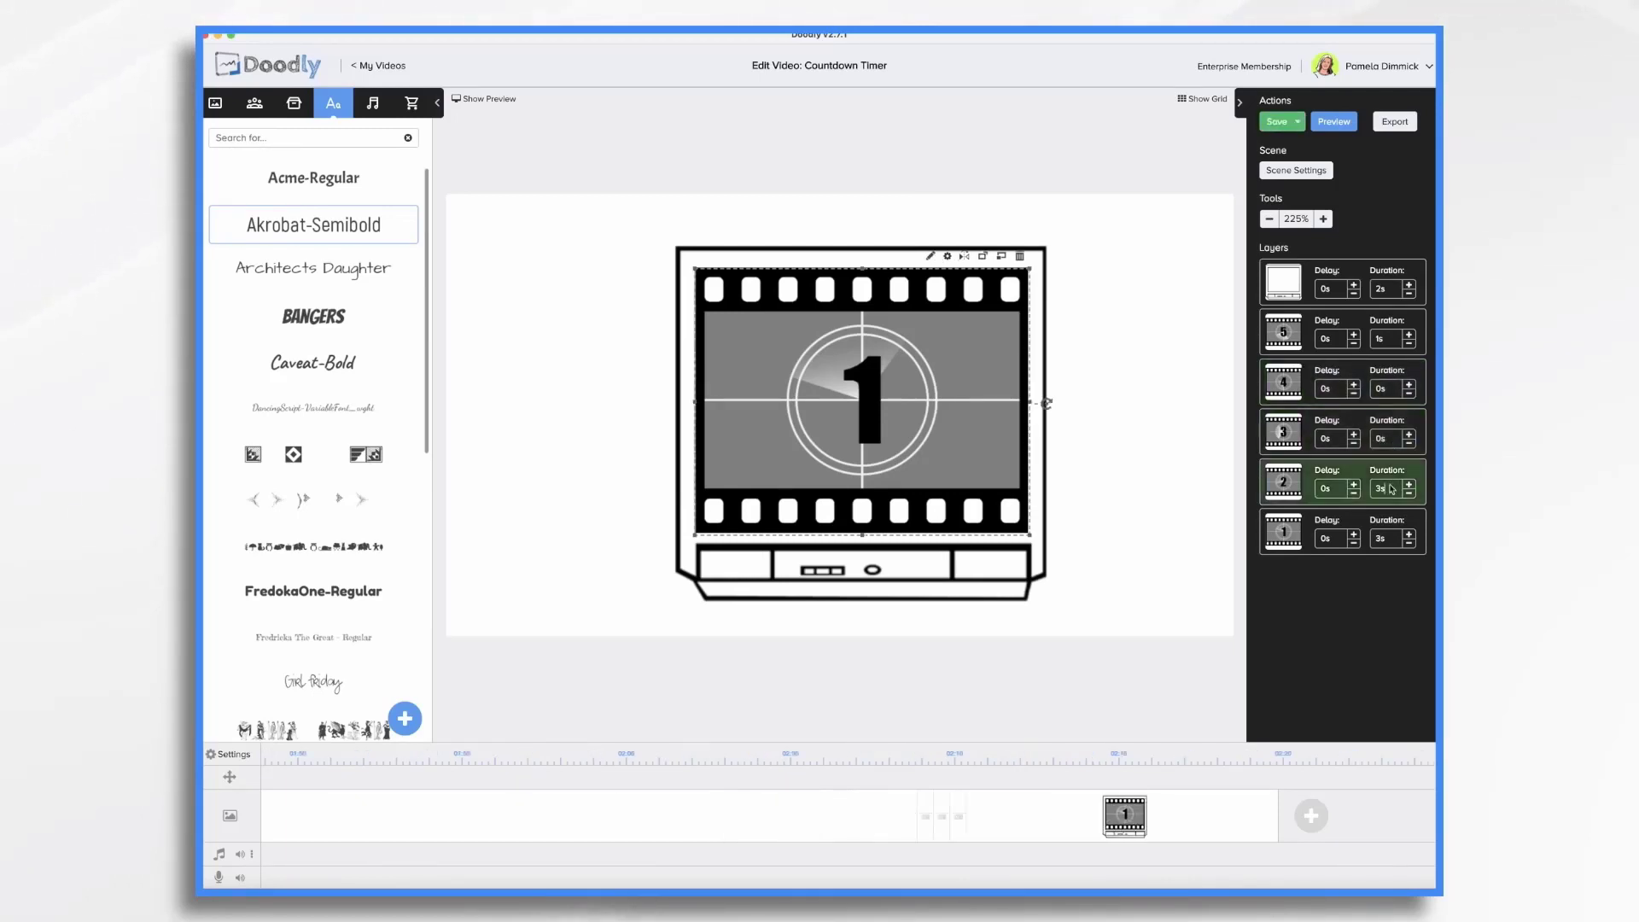
{"action": "key", "text": "BackSpace"}
{"action": "key", "text": "BackSpace"}
{"action": "type", "text": "0"}
{"action": "left_click", "coordinate": [1391, 538]}
{"action": "key", "text": "BackSpace"}
{"action": "key", "text": "BackSpace"}
{"action": "type", "text": "0"}
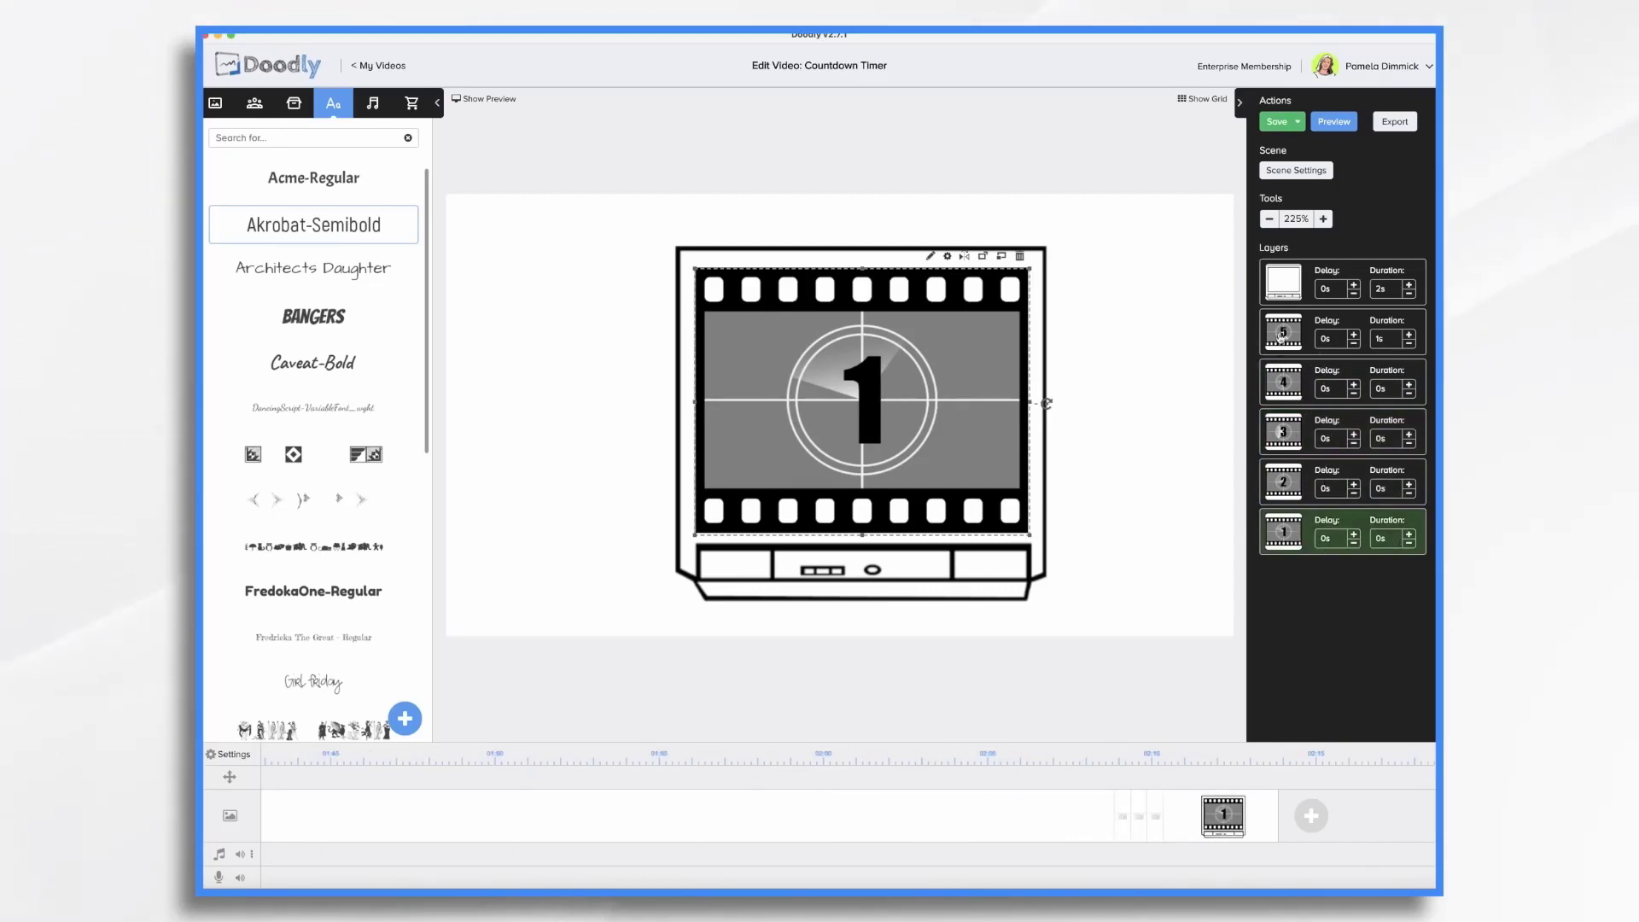
Set the delay of the 4, 3, 2 and 1 layers to 1s each
{"action": "left_click", "coordinate": [1354, 386]}
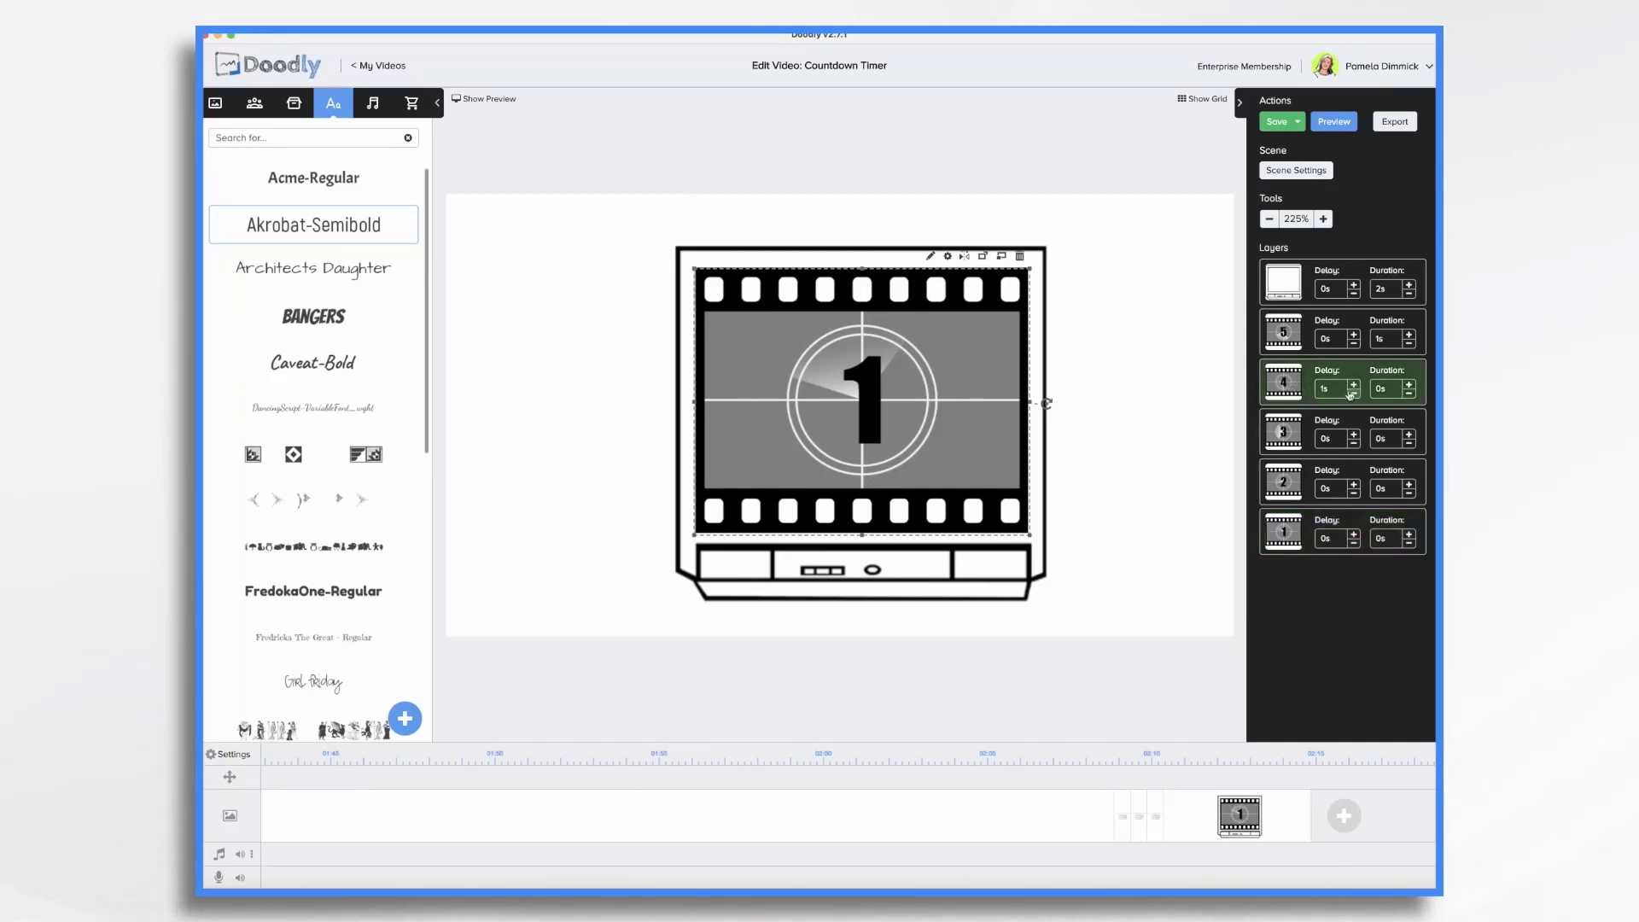
{"action": "left_click", "coordinate": [1354, 437]}
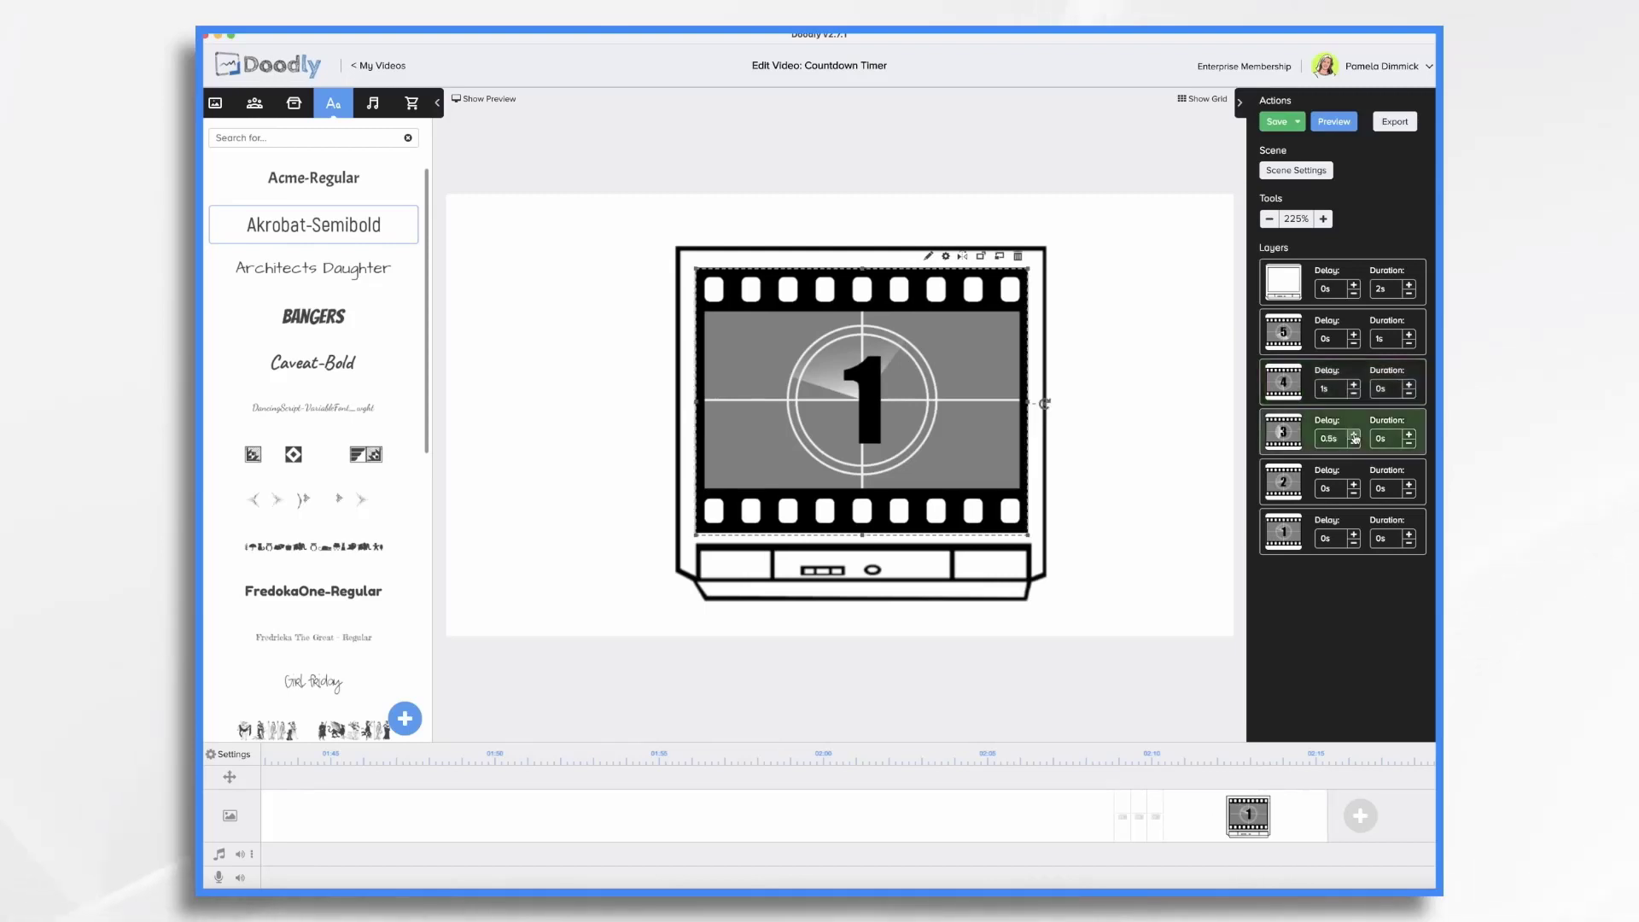
{"action": "left_click", "coordinate": [1354, 485]}
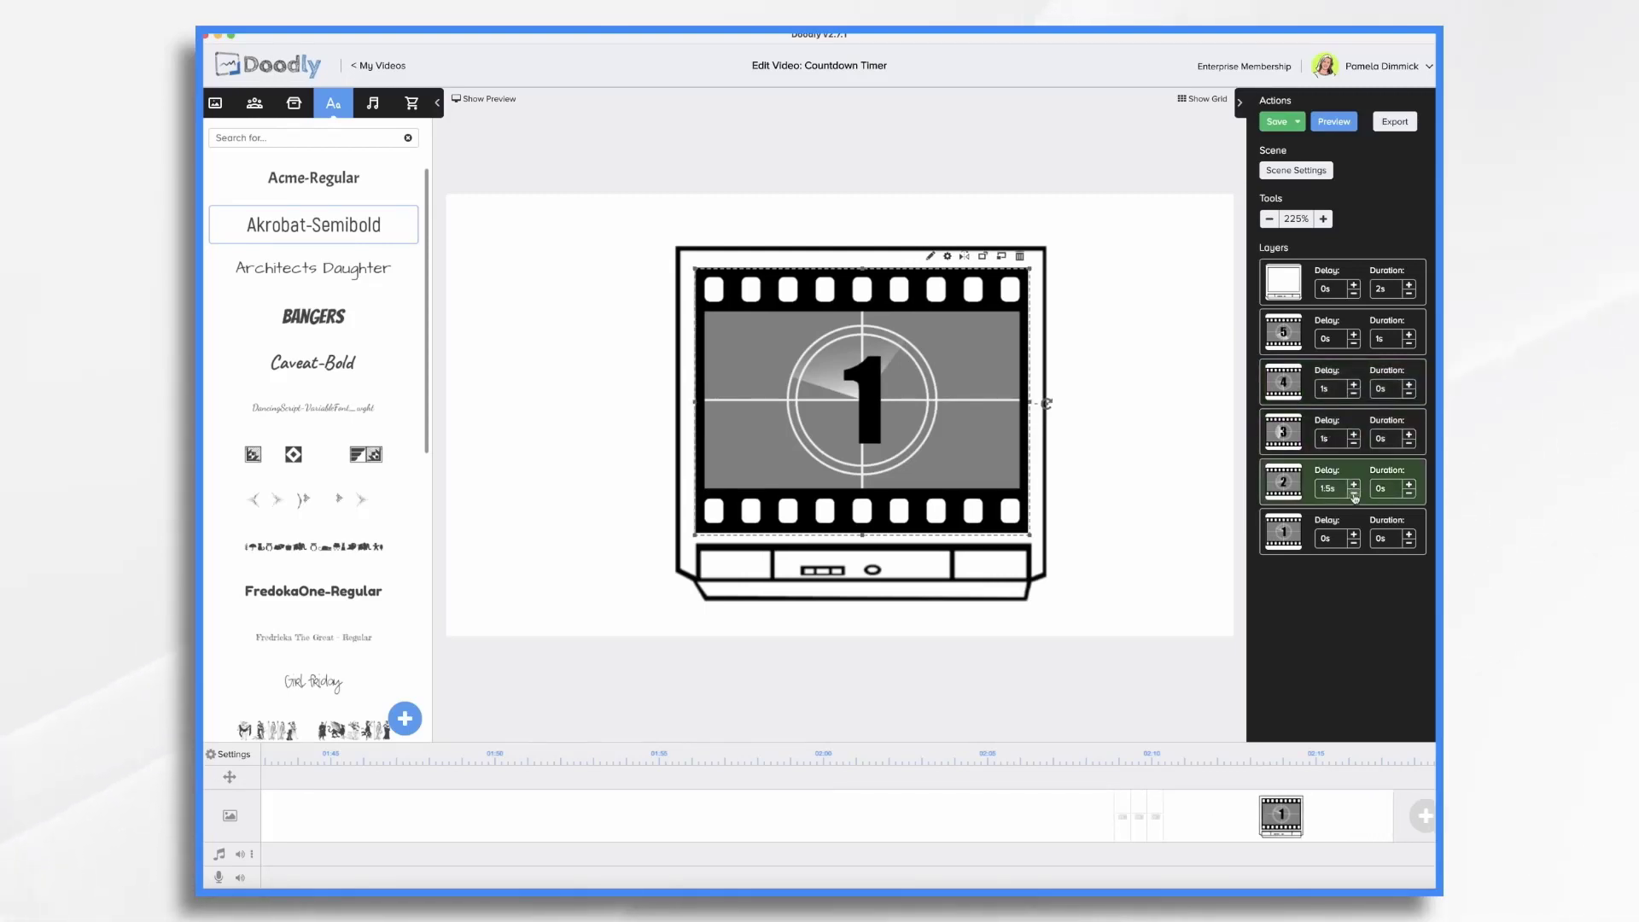
{"action": "left_click", "coordinate": [1354, 495]}
{"action": "left_click", "coordinate": [1354, 534]}
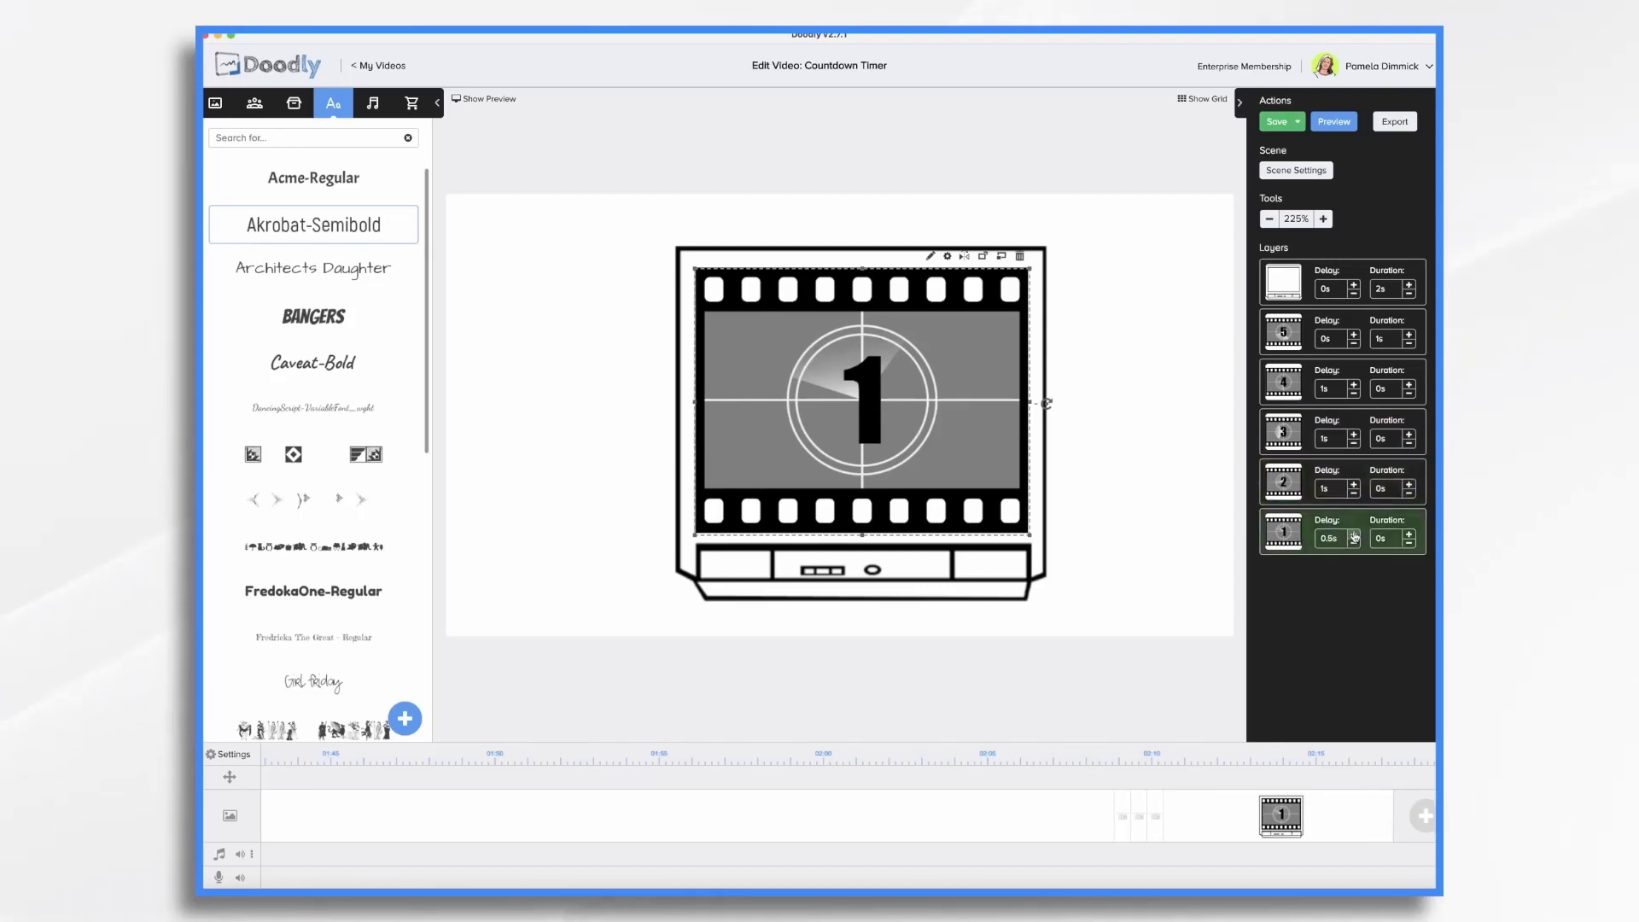
{"action": "left_click", "coordinate": [1354, 533]}
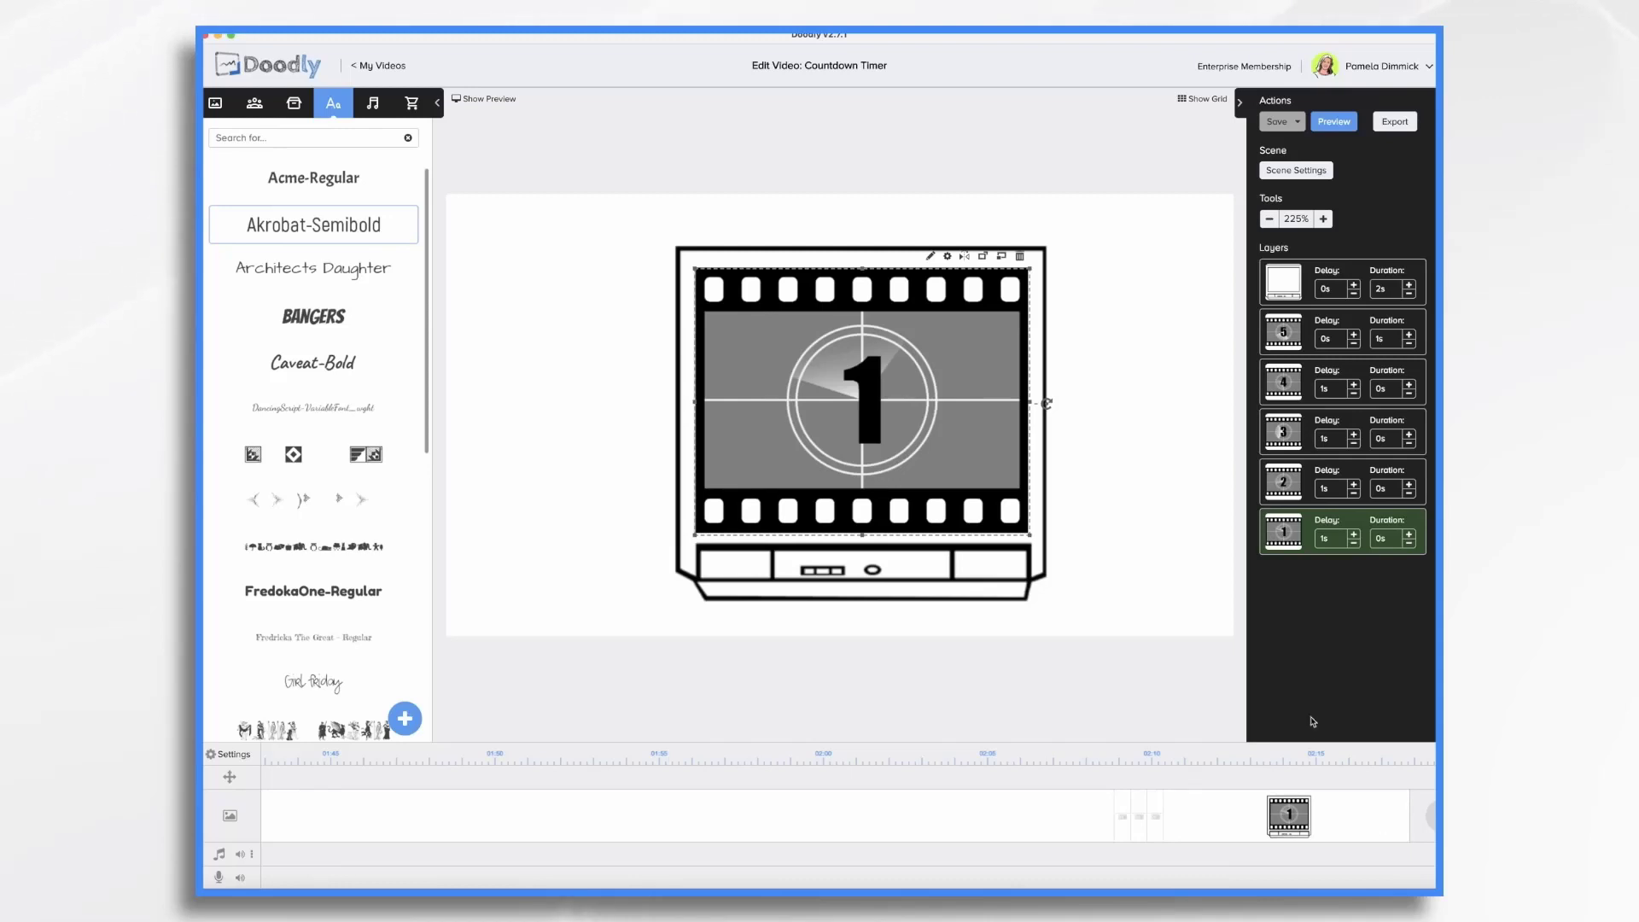
Preview the TV countdown scene and reduce the delay of the 4 layer to 0.5s
{"action": "right_click", "coordinate": [1219, 813]}
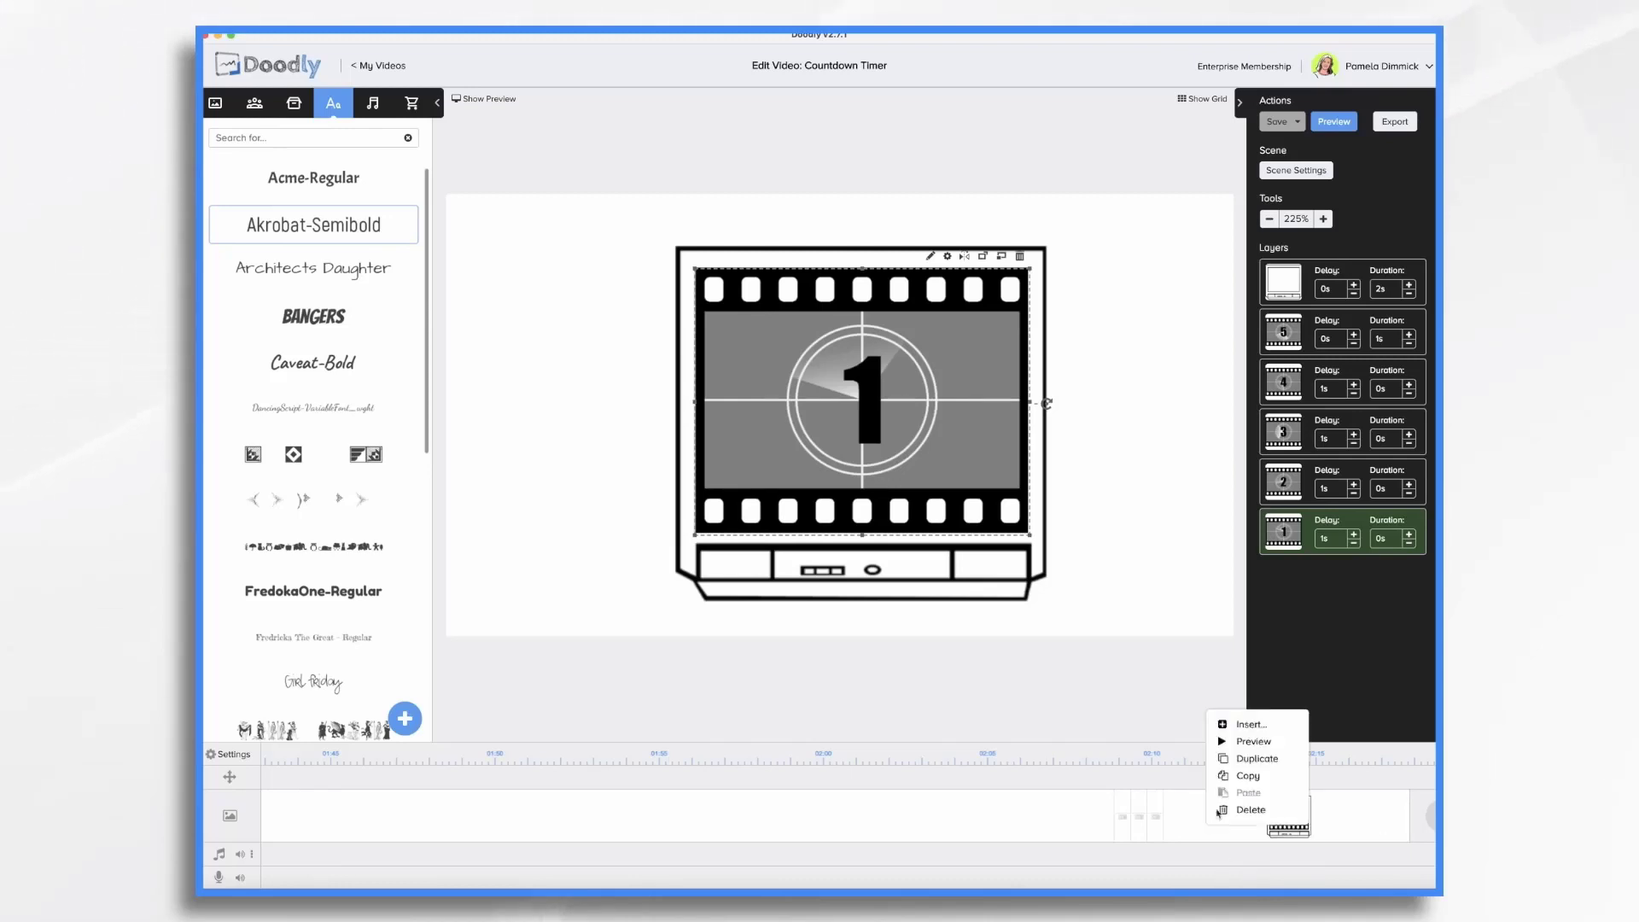
{"action": "left_click", "coordinate": [1238, 741]}
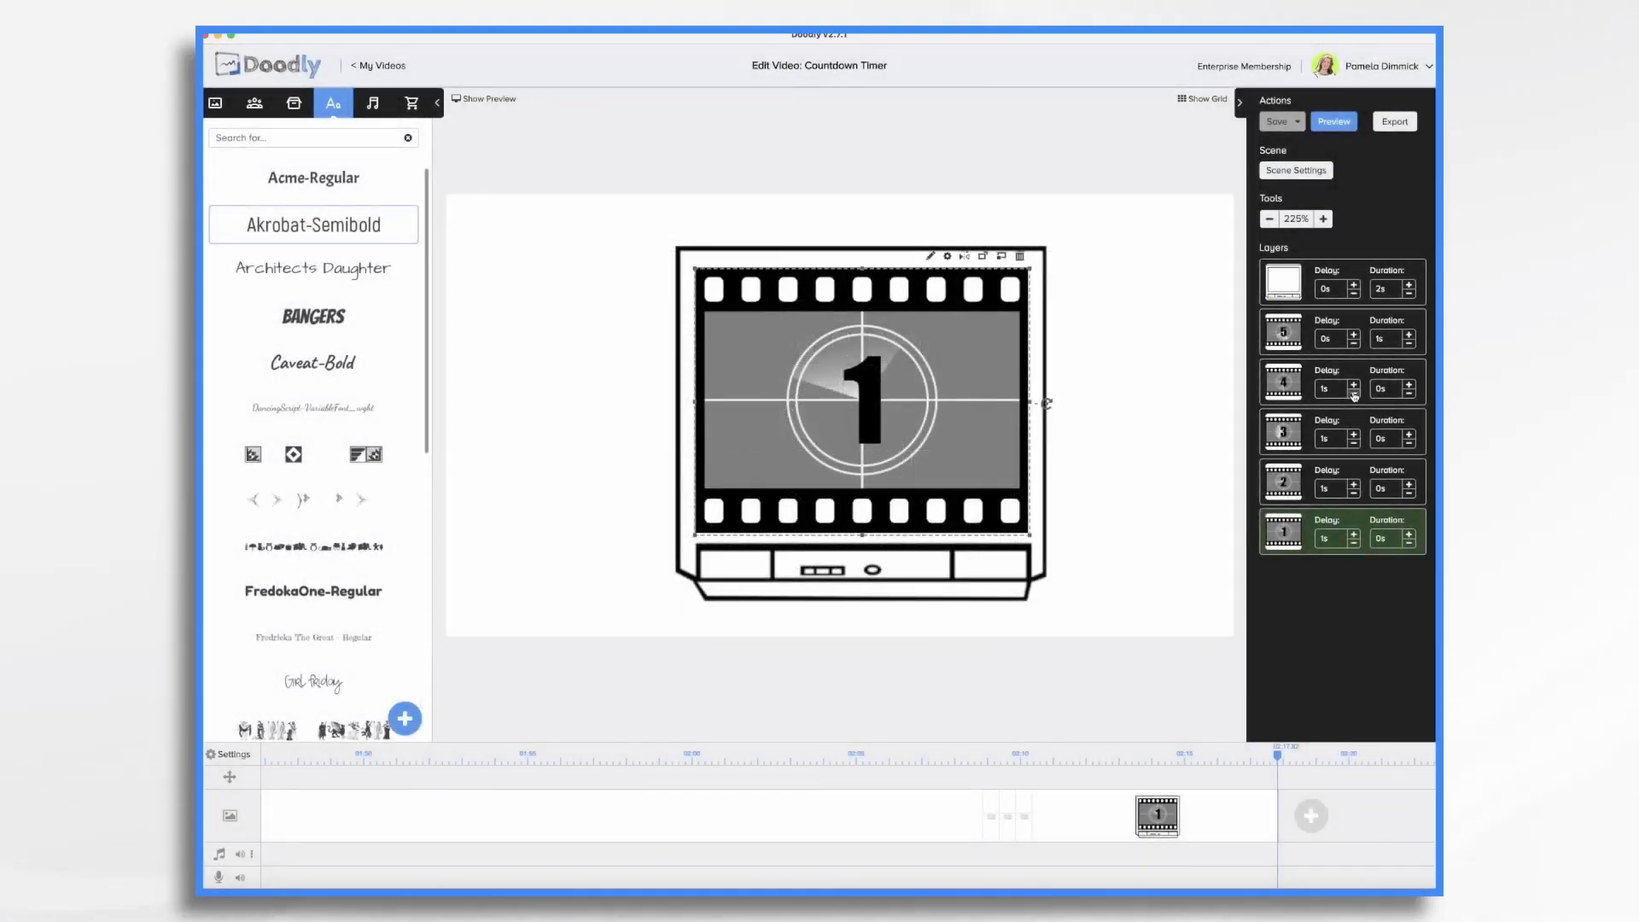
{"action": "left_click", "coordinate": [1354, 394]}
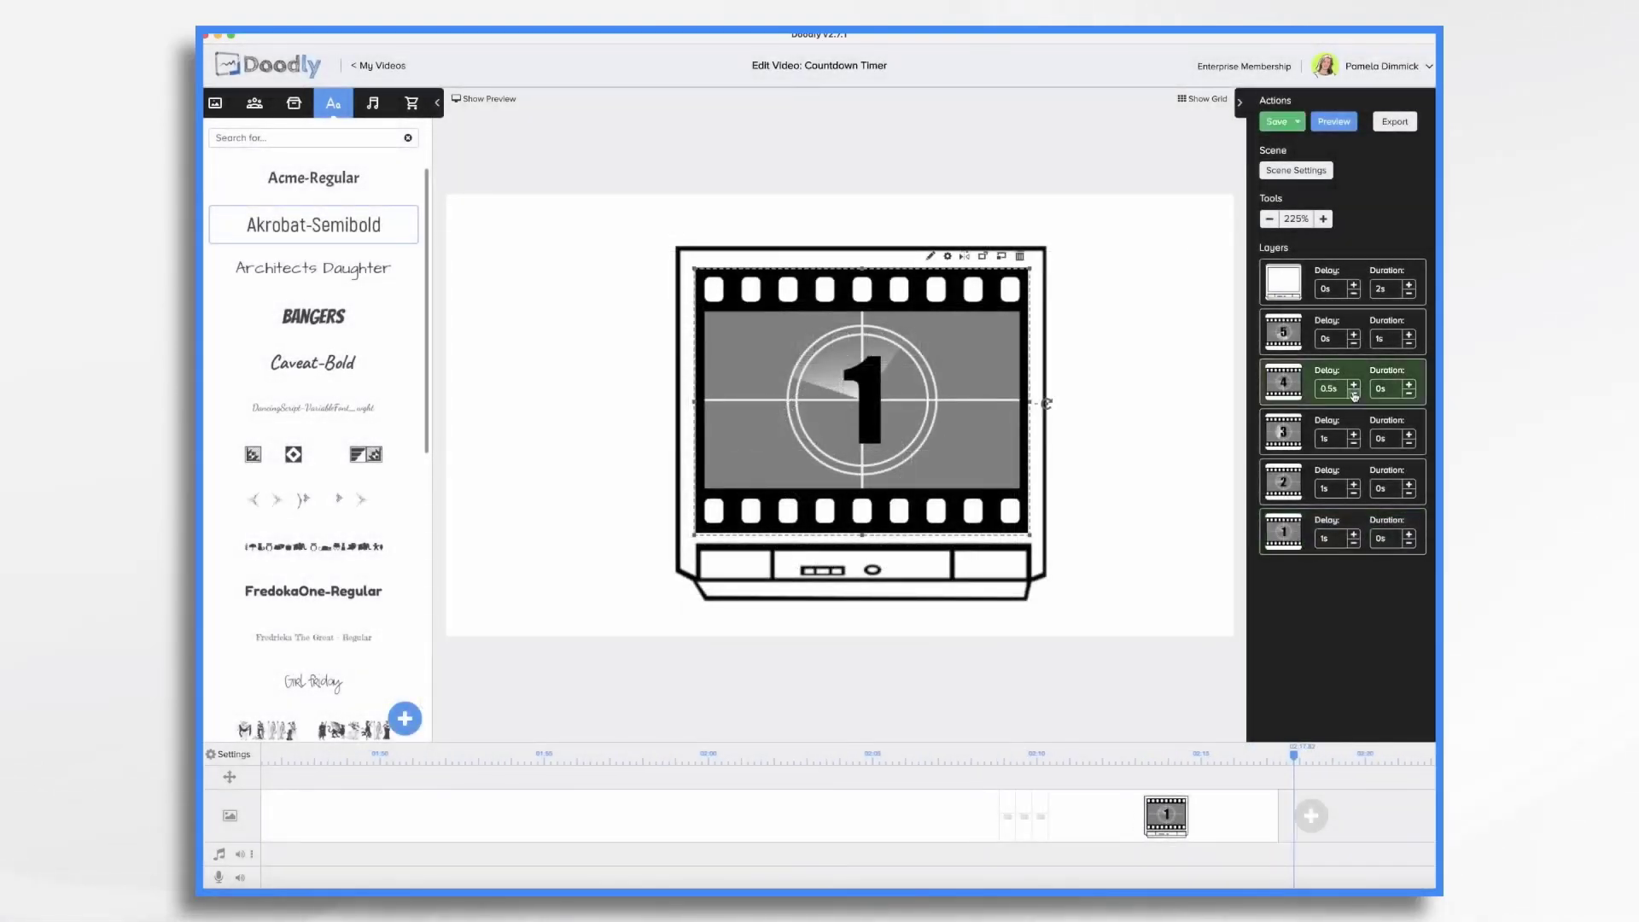
Reduce the delay of the 3, 2 and 1 layers to 0.5s each
{"action": "left_click", "coordinate": [1354, 445]}
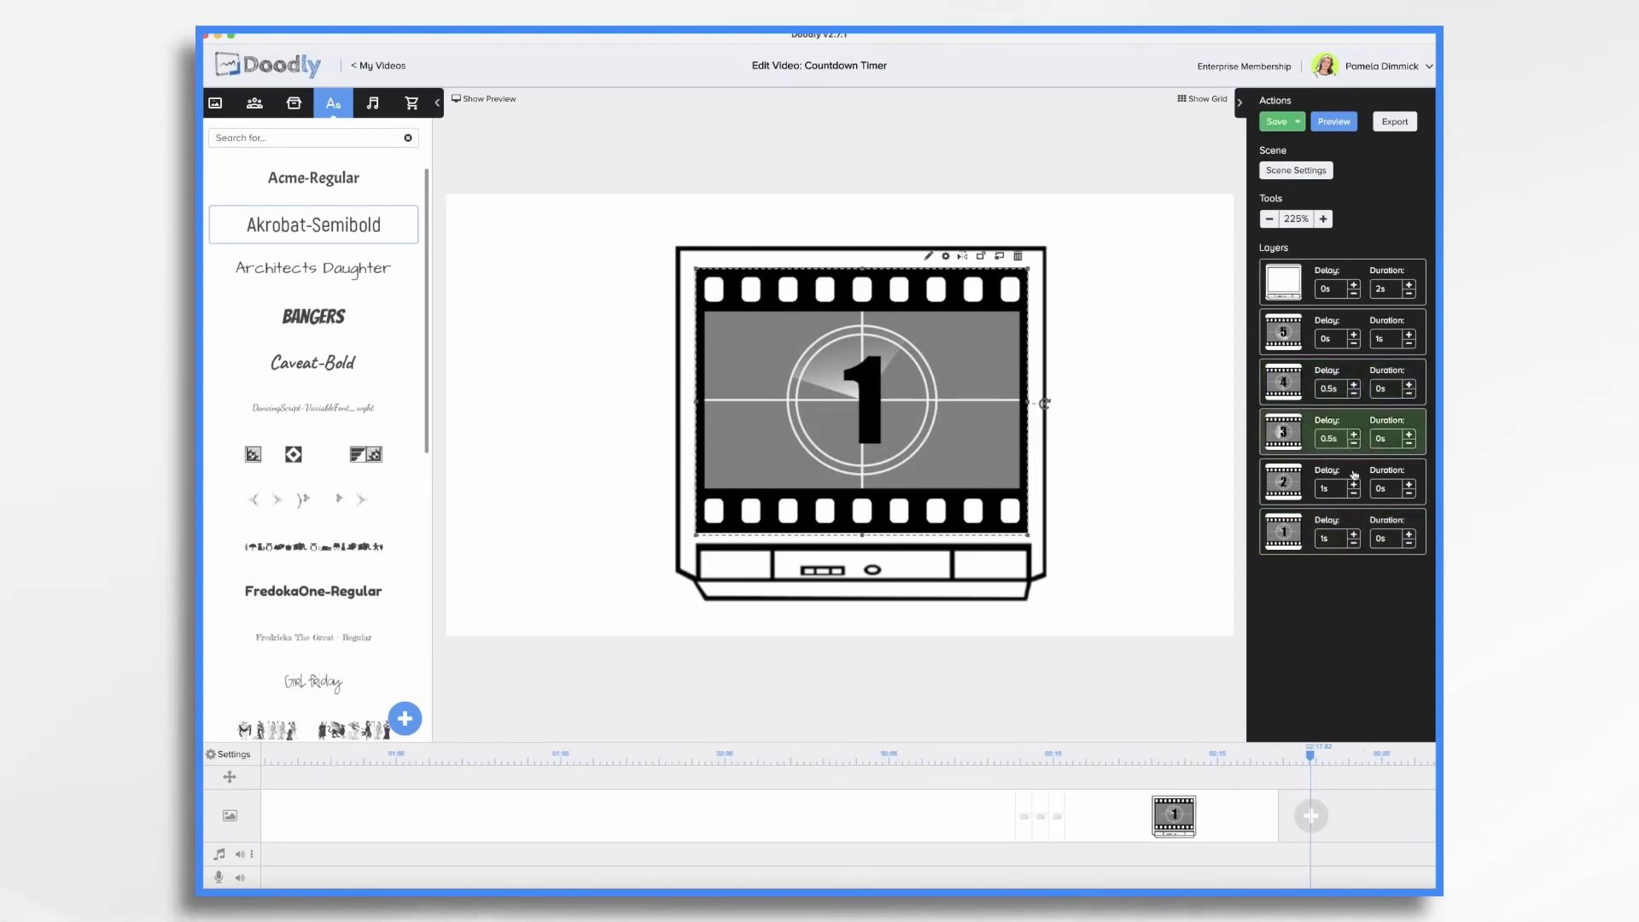
{"action": "left_click", "coordinate": [1354, 494]}
{"action": "left_click", "coordinate": [1354, 544]}
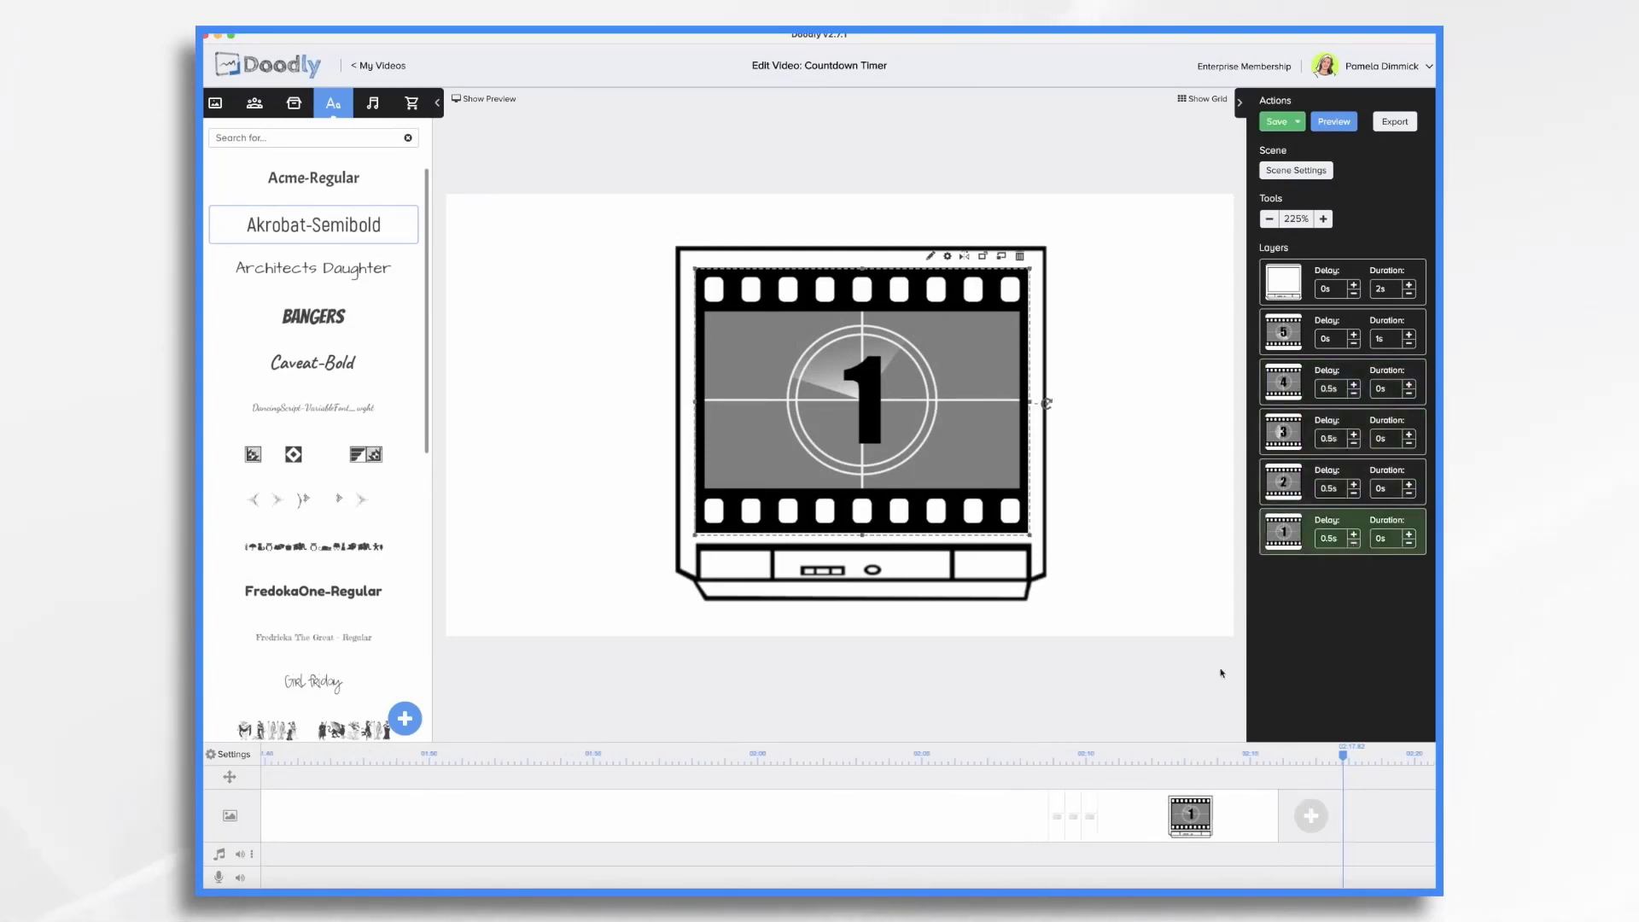
Preview the TV countdown scene with the shortened delays, close the preview and save the video
{"action": "right_click", "coordinate": [1182, 815]}
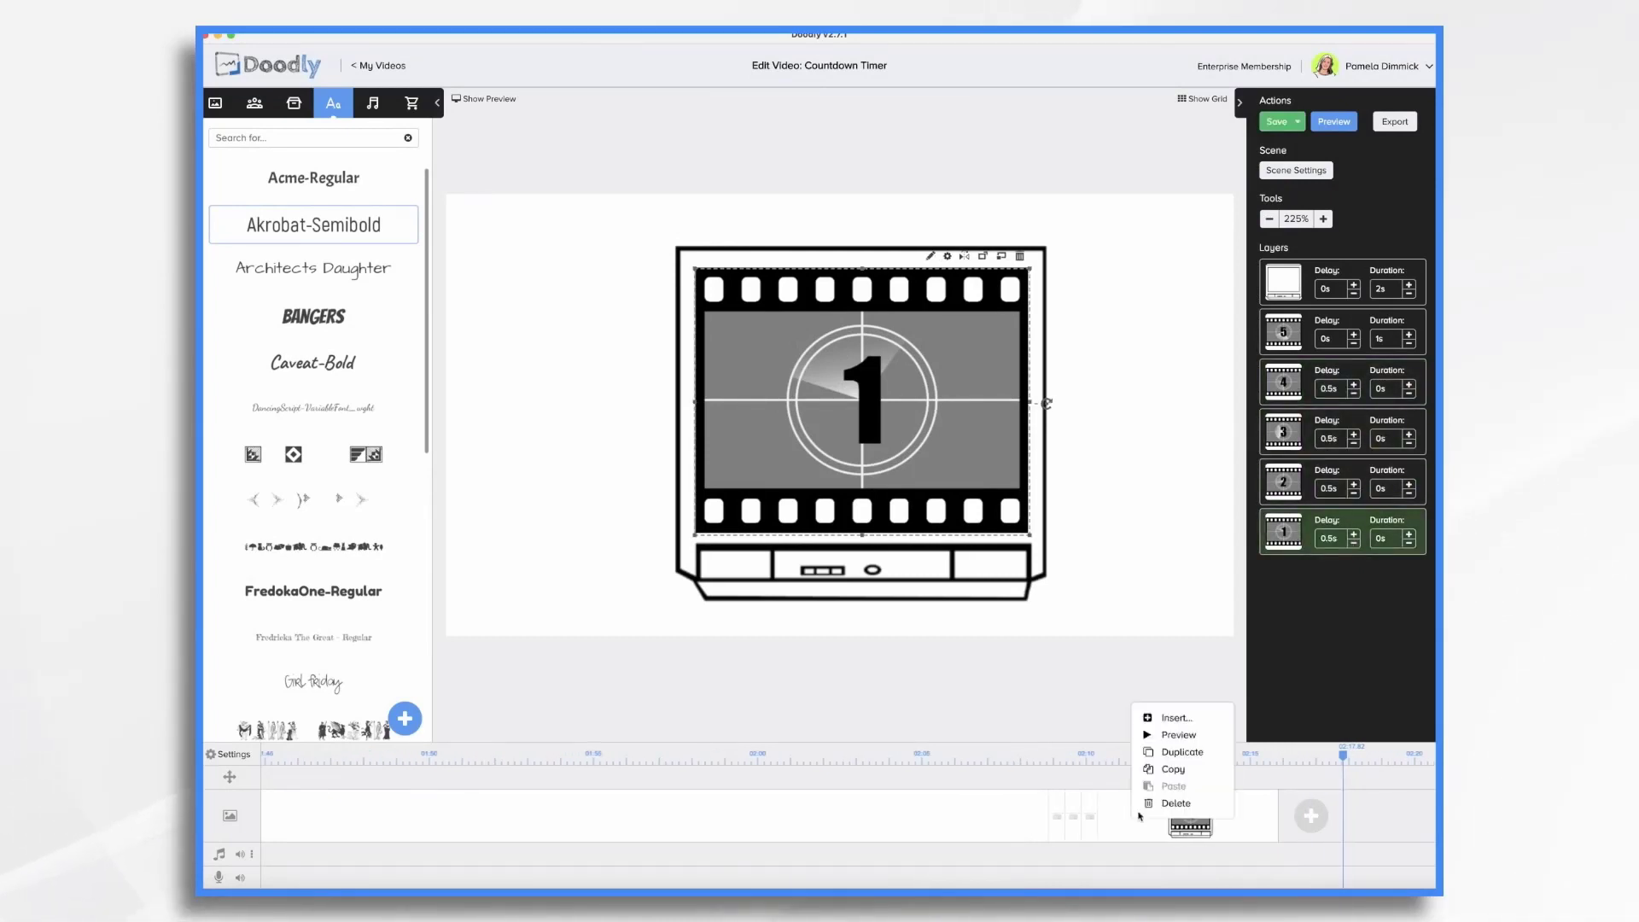
{"action": "left_click", "coordinate": [1145, 734]}
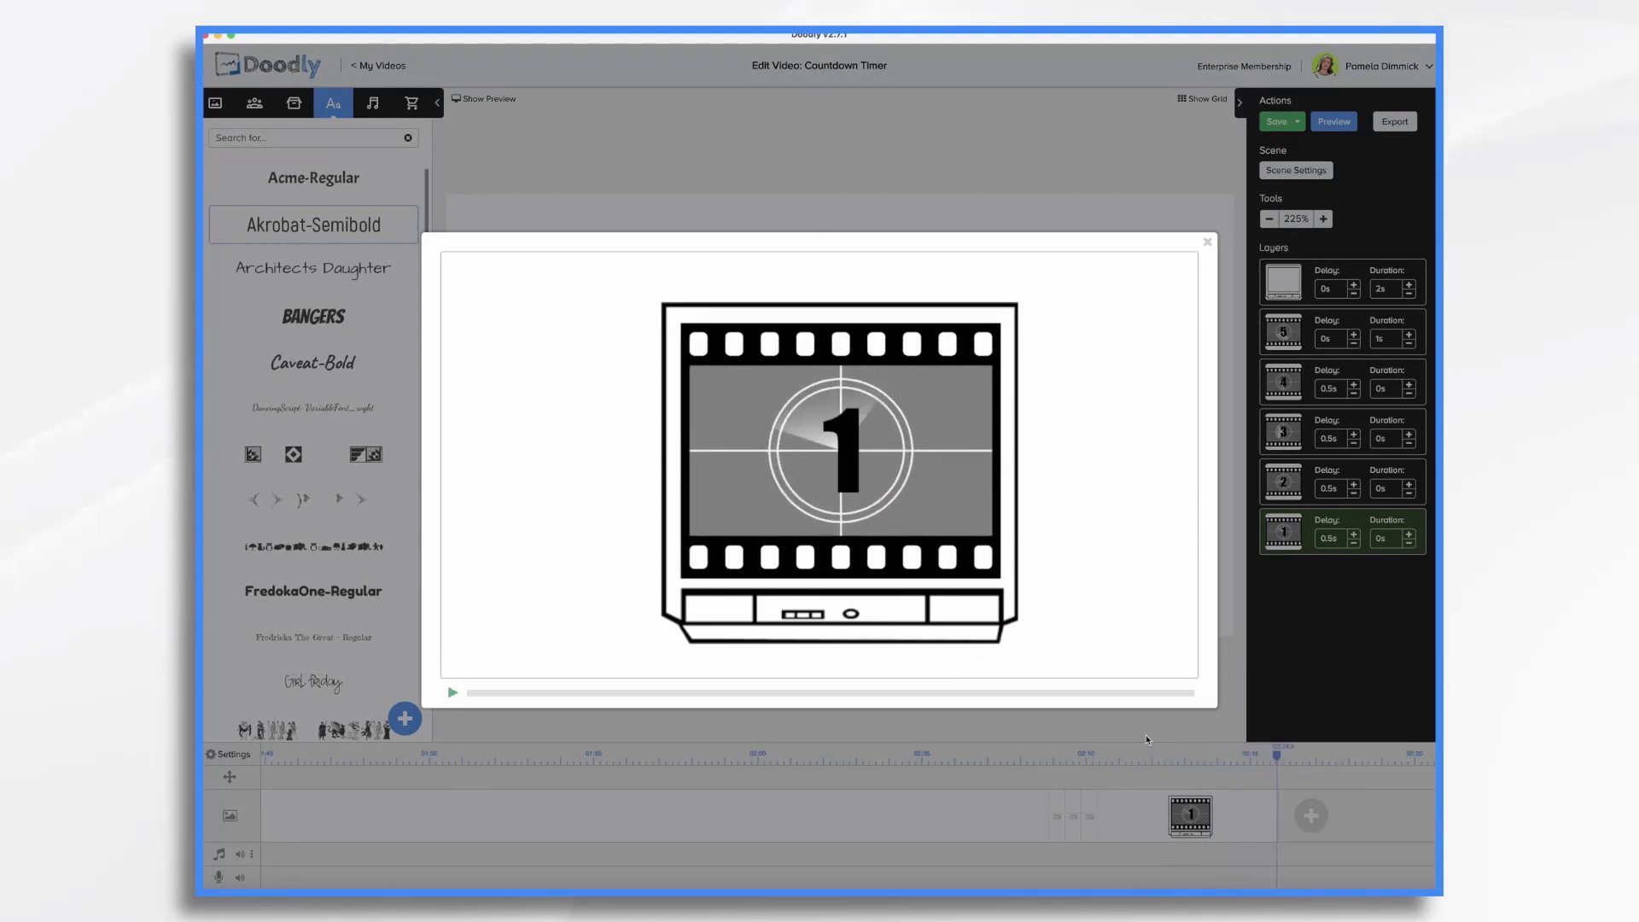
{"action": "left_click", "coordinate": [1208, 244]}
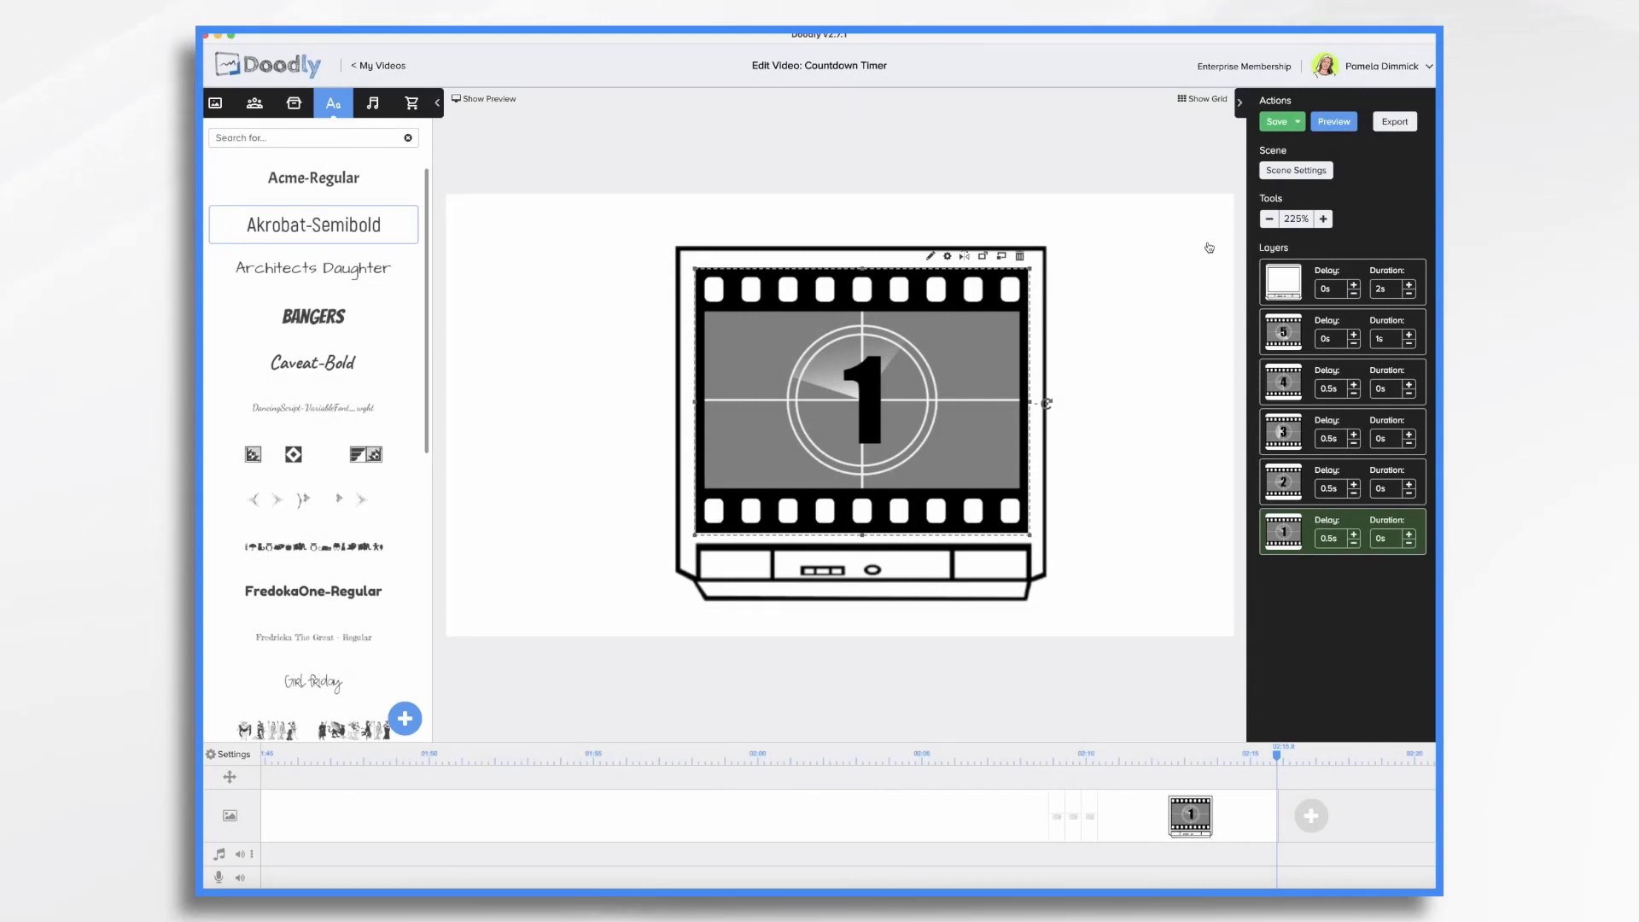
{"action": "key", "text": "ctrl+s"}
Add a new scene and place the text "5:00" on it in the Akrobat-Semibold font
{"action": "left_click", "coordinate": [1312, 817]}
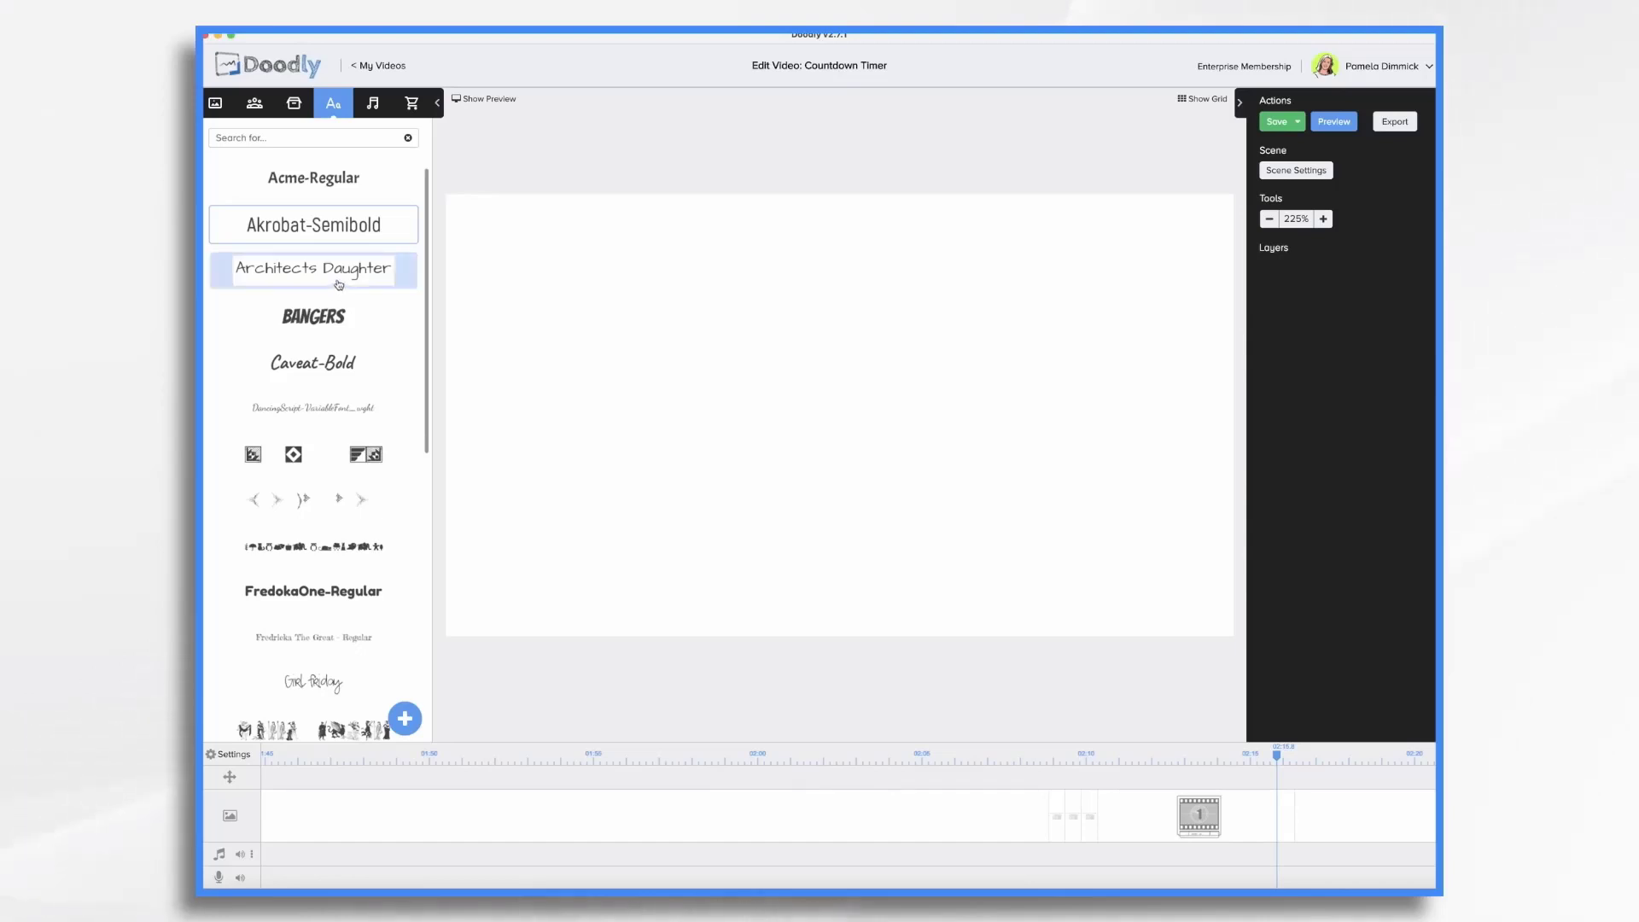
{"action": "left_click_drag", "start_coordinate": [335, 229], "coordinate": [894, 381]}
{"action": "key", "text": "ctrl+a"}
{"action": "type", "text": "5:0"}
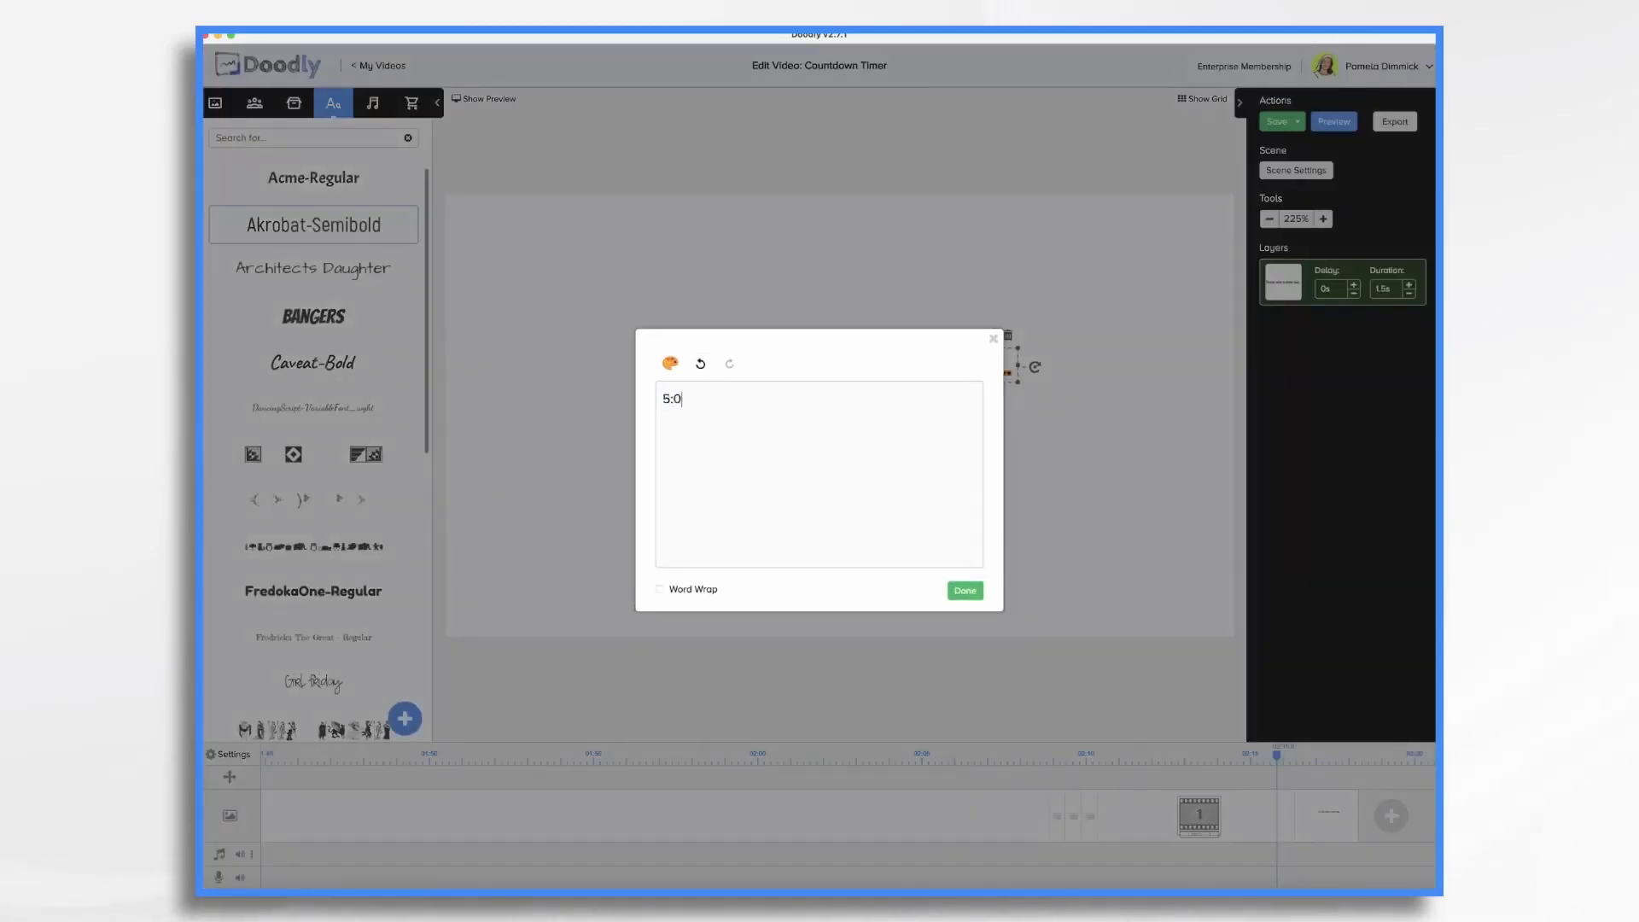
{"action": "left_click", "coordinate": [965, 591]}
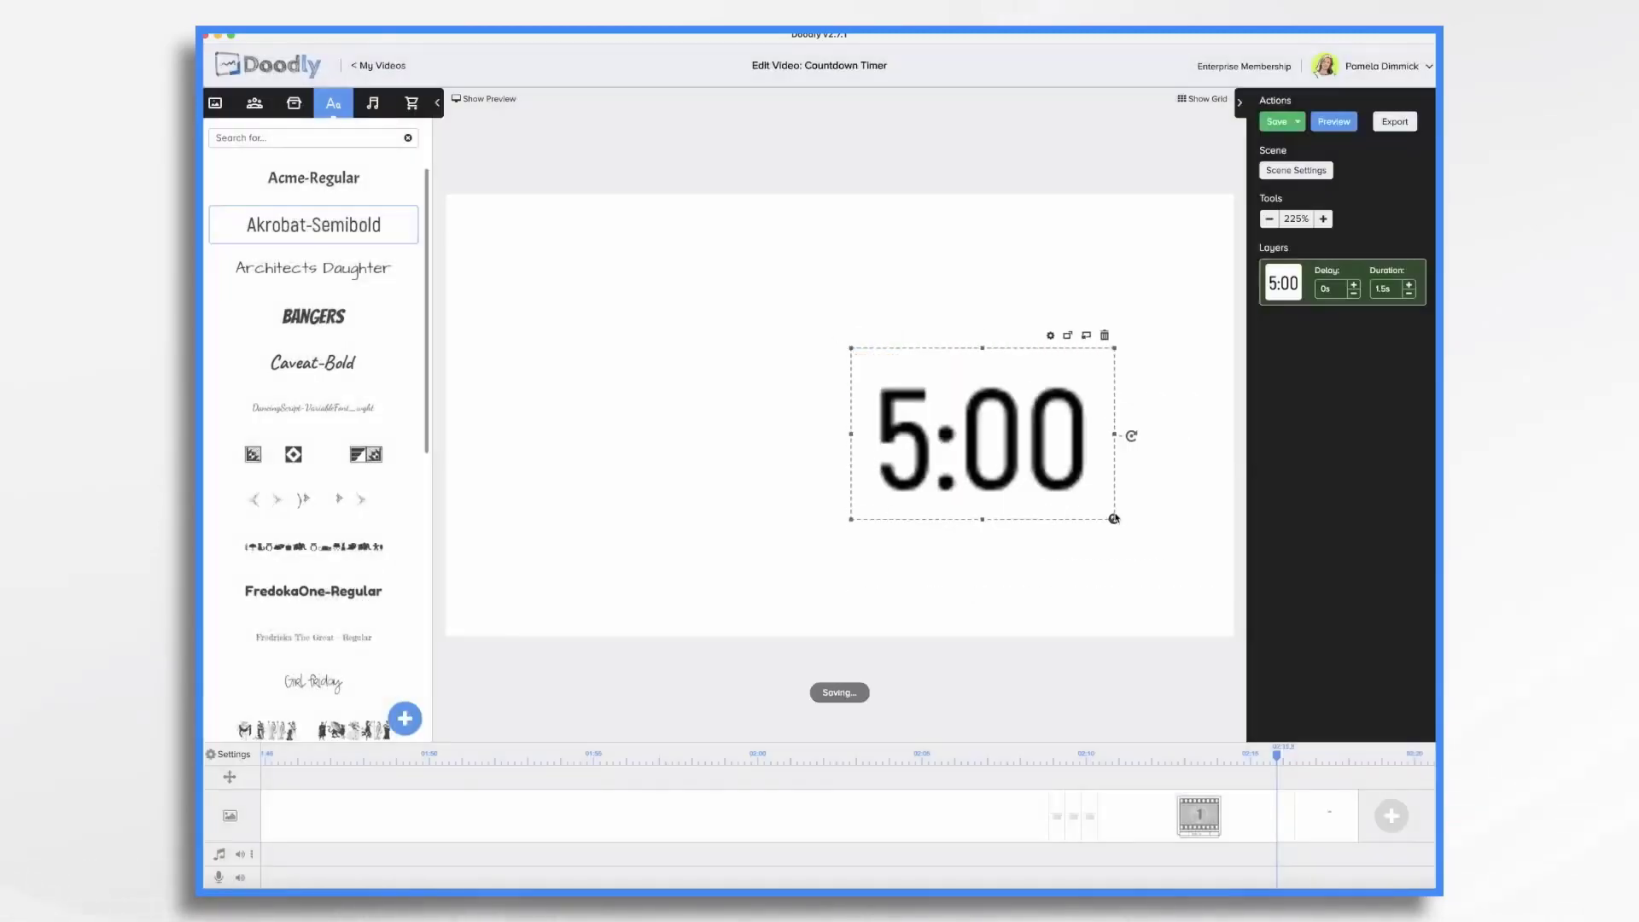
Enlarge the 5:00 text until it nearly fills the canvas height and centre it in the scene
{"action": "left_click", "coordinate": [867, 416]}
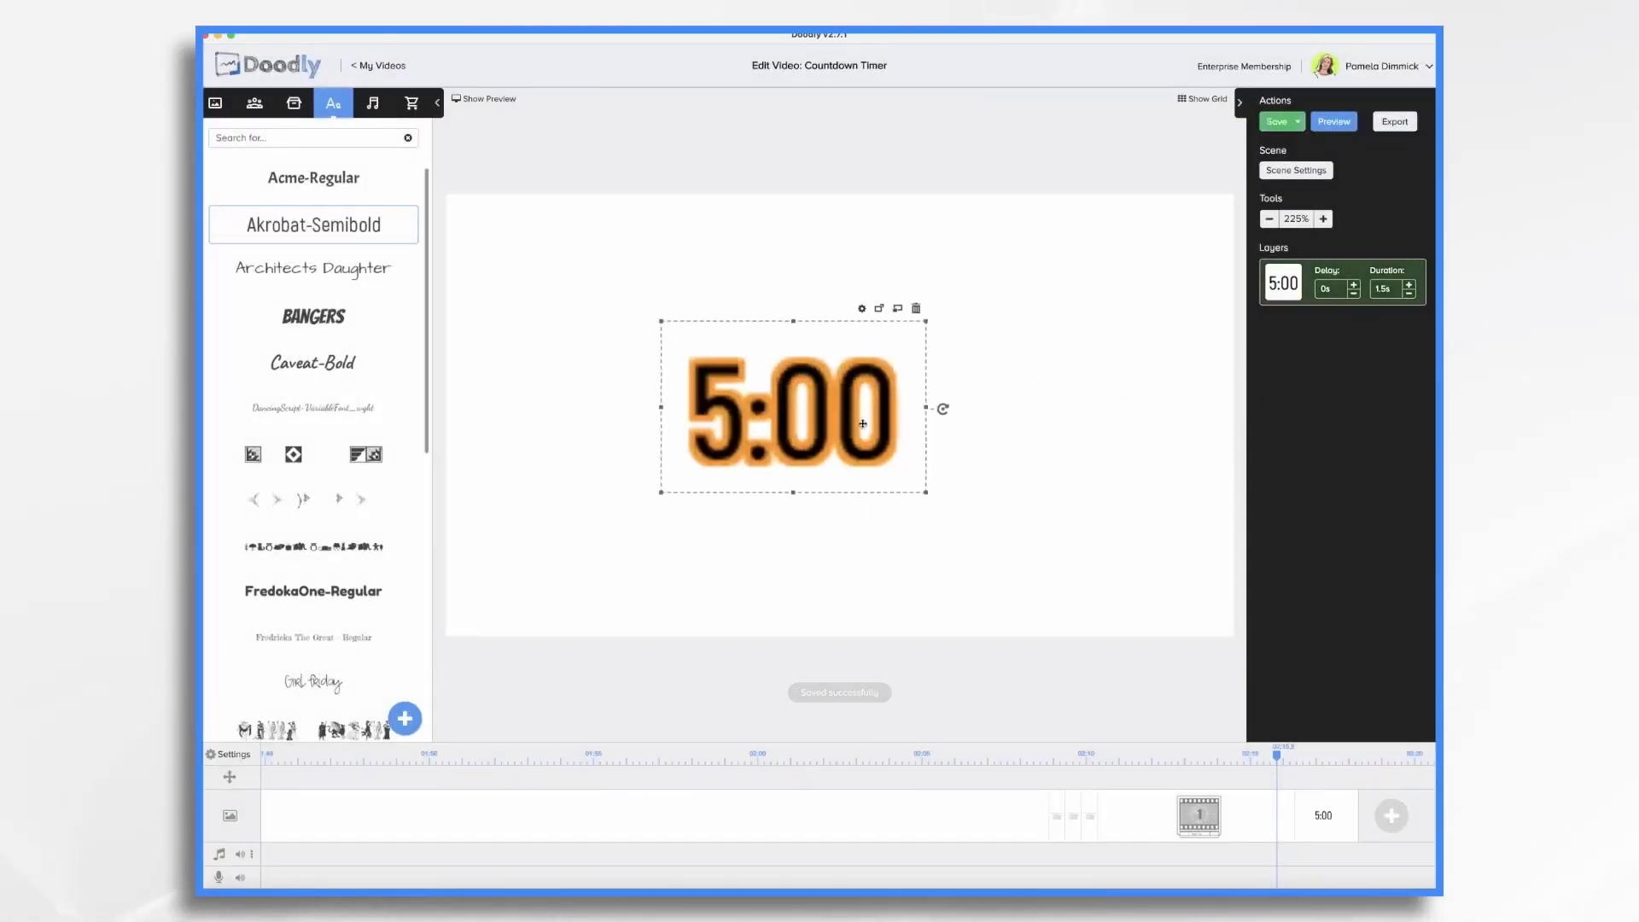
{"action": "left_click_drag", "start_coordinate": [923, 495], "coordinate": [1149, 636]}
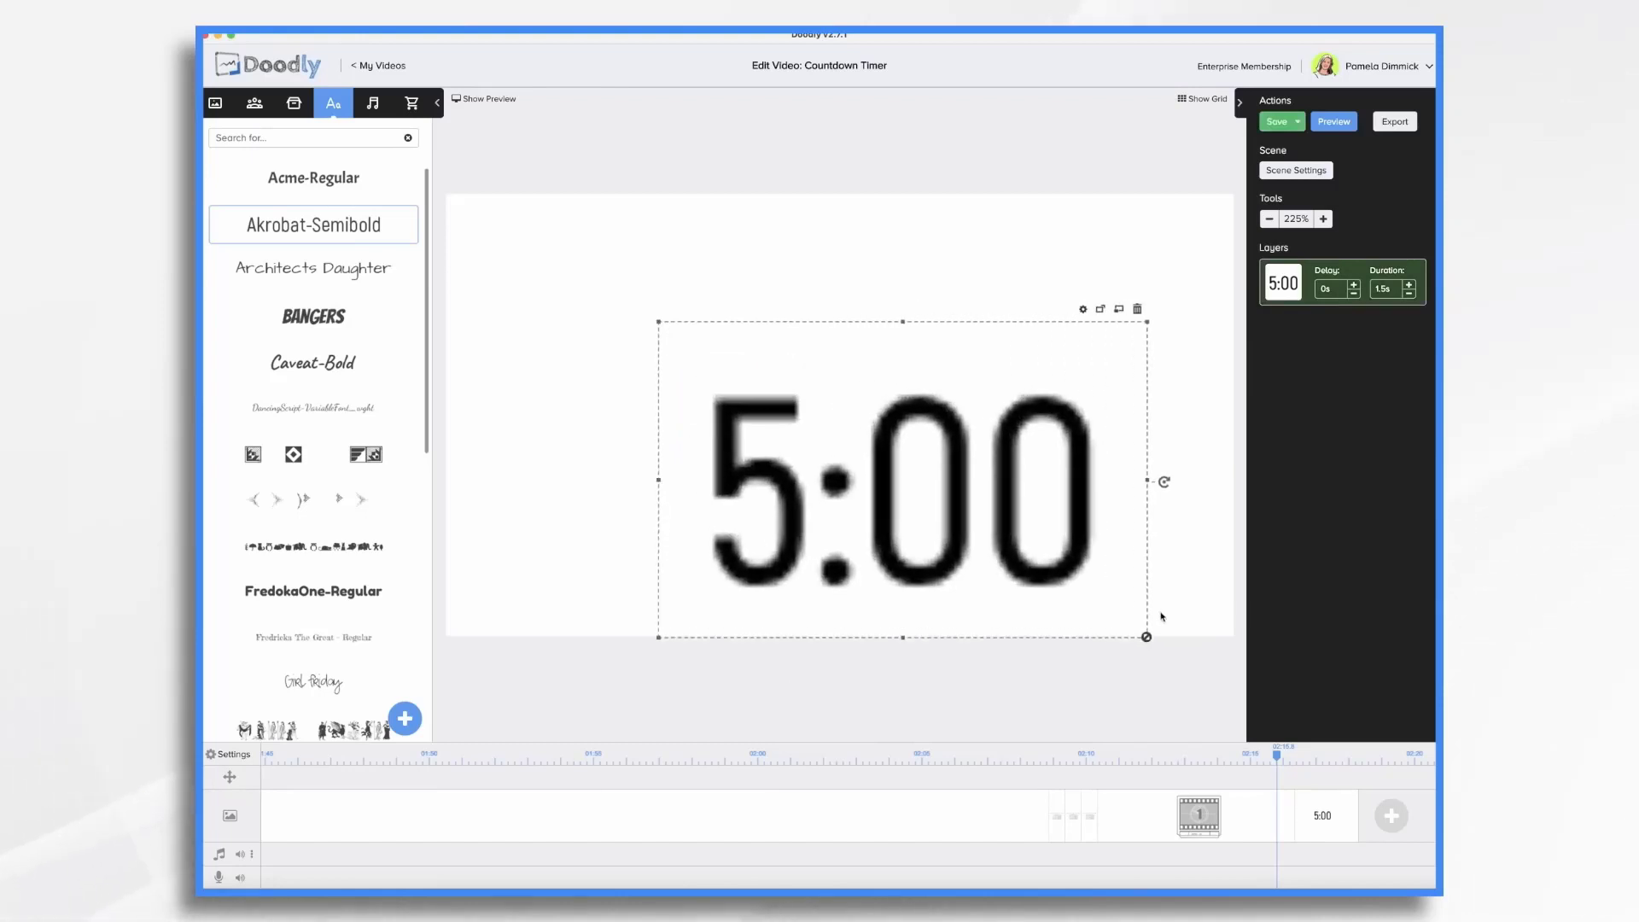
{"action": "left_click_drag", "start_coordinate": [958, 503], "coordinate": [915, 437]}
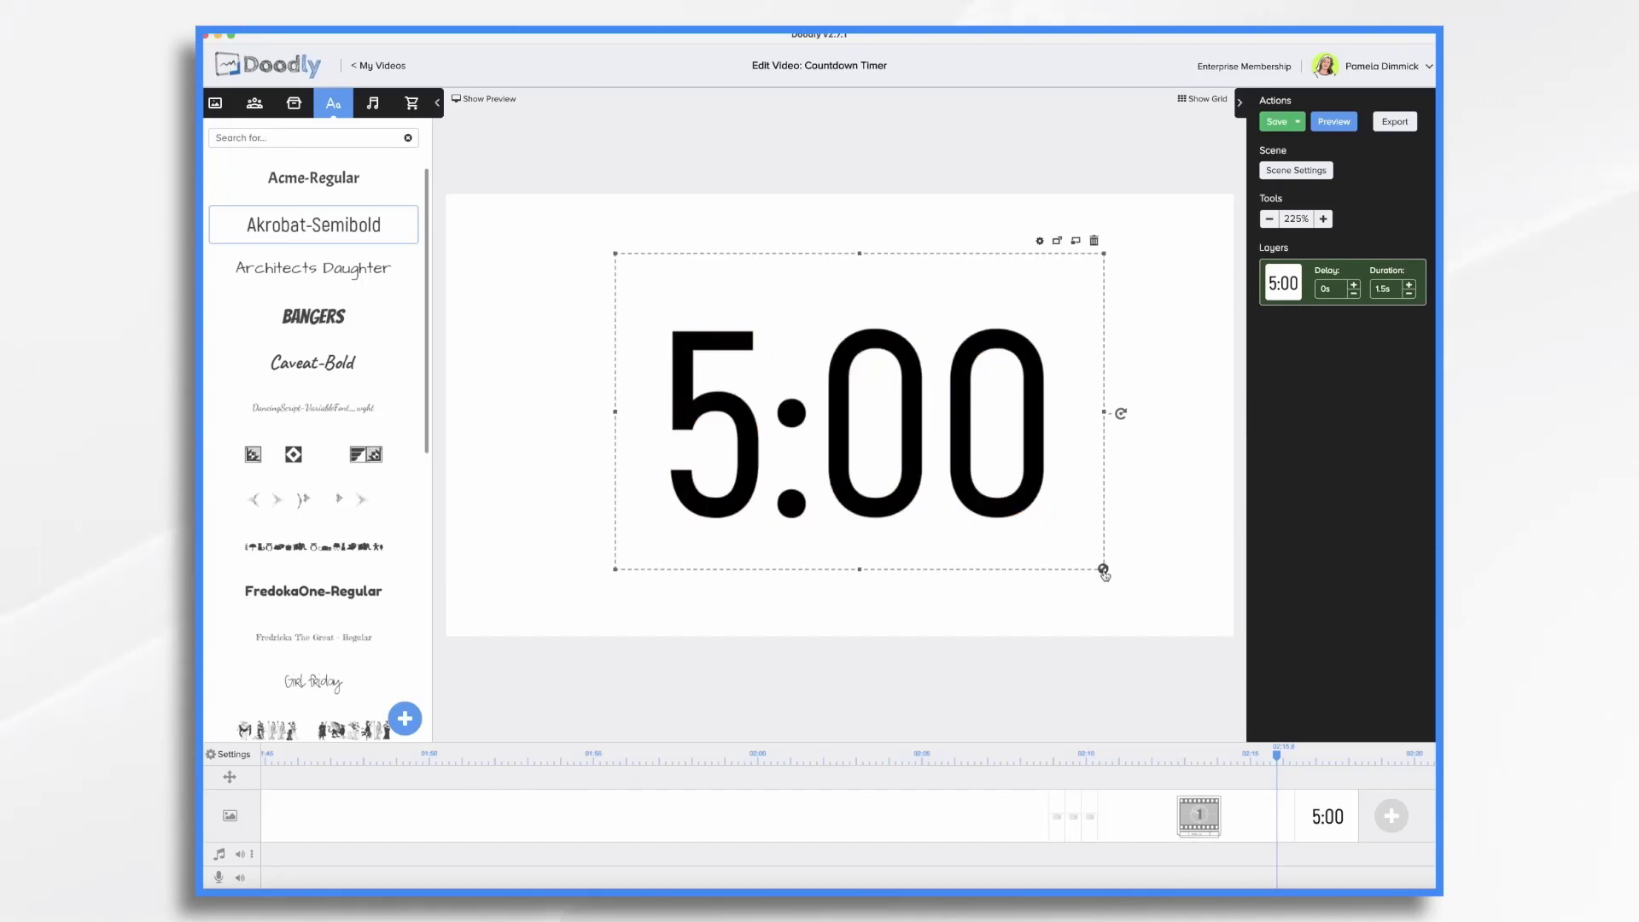
{"action": "left_click_drag", "start_coordinate": [1103, 569], "coordinate": [1237, 656]}
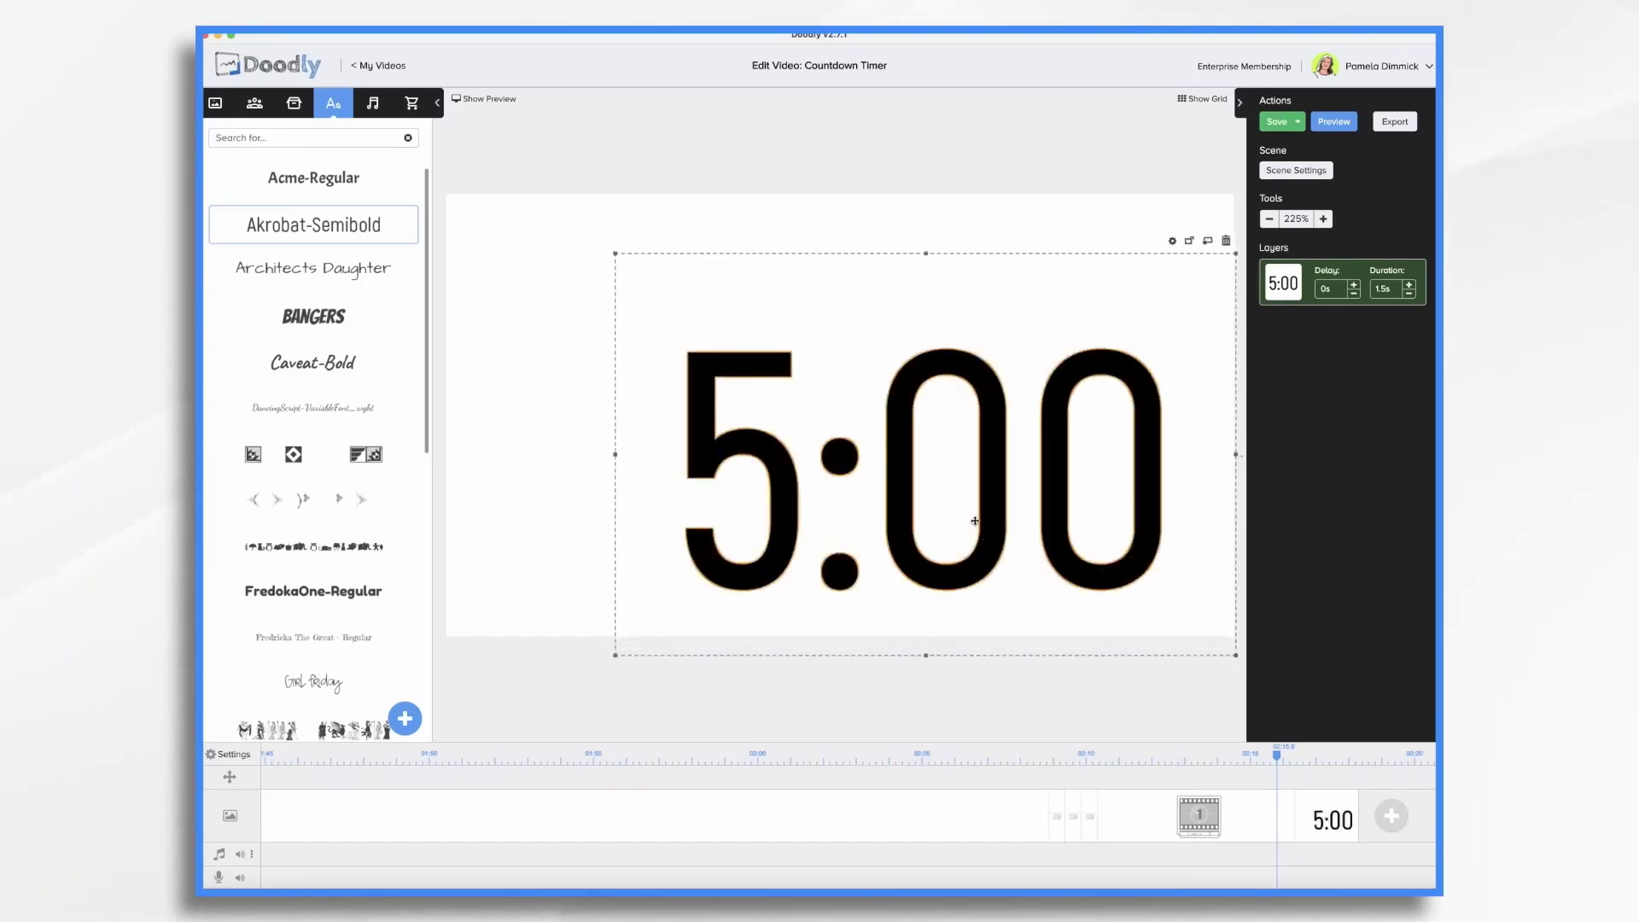
{"action": "left_click_drag", "start_coordinate": [975, 521], "coordinate": [906, 467]}
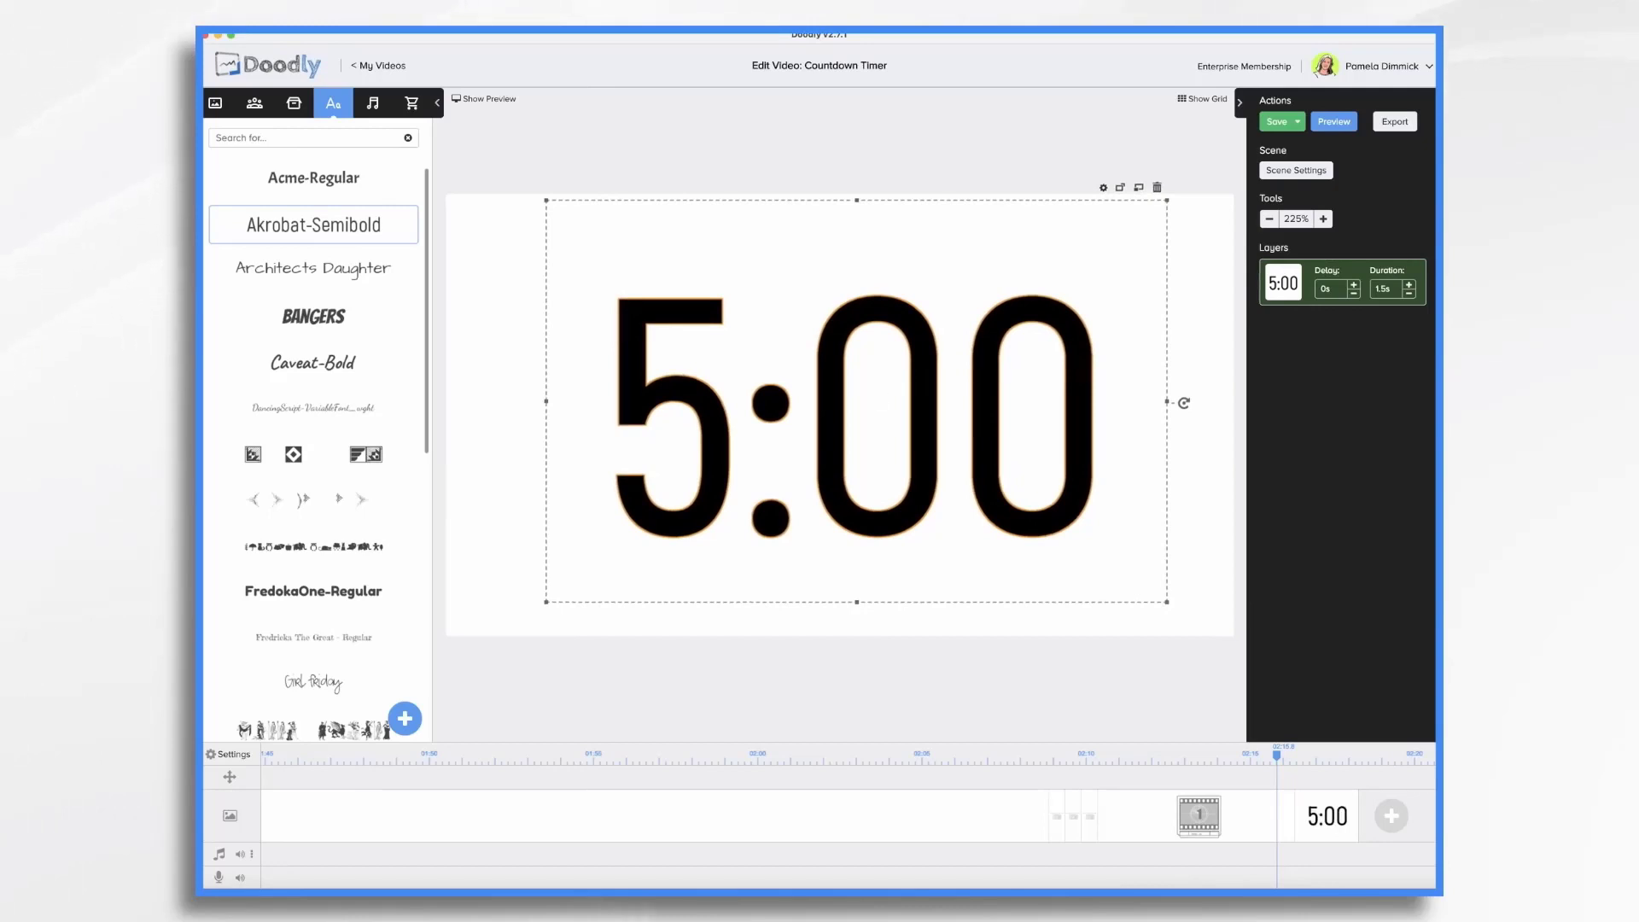
Add the caption "Minutes Until the Webinar Begins" beneath the 5:00 text in the Architects Daughter font
{"action": "left_click", "coordinate": [314, 225]}
{"action": "double_click", "coordinate": [858, 607]}
{"action": "type", "text": "Minutes Until the Webinar Begins"}
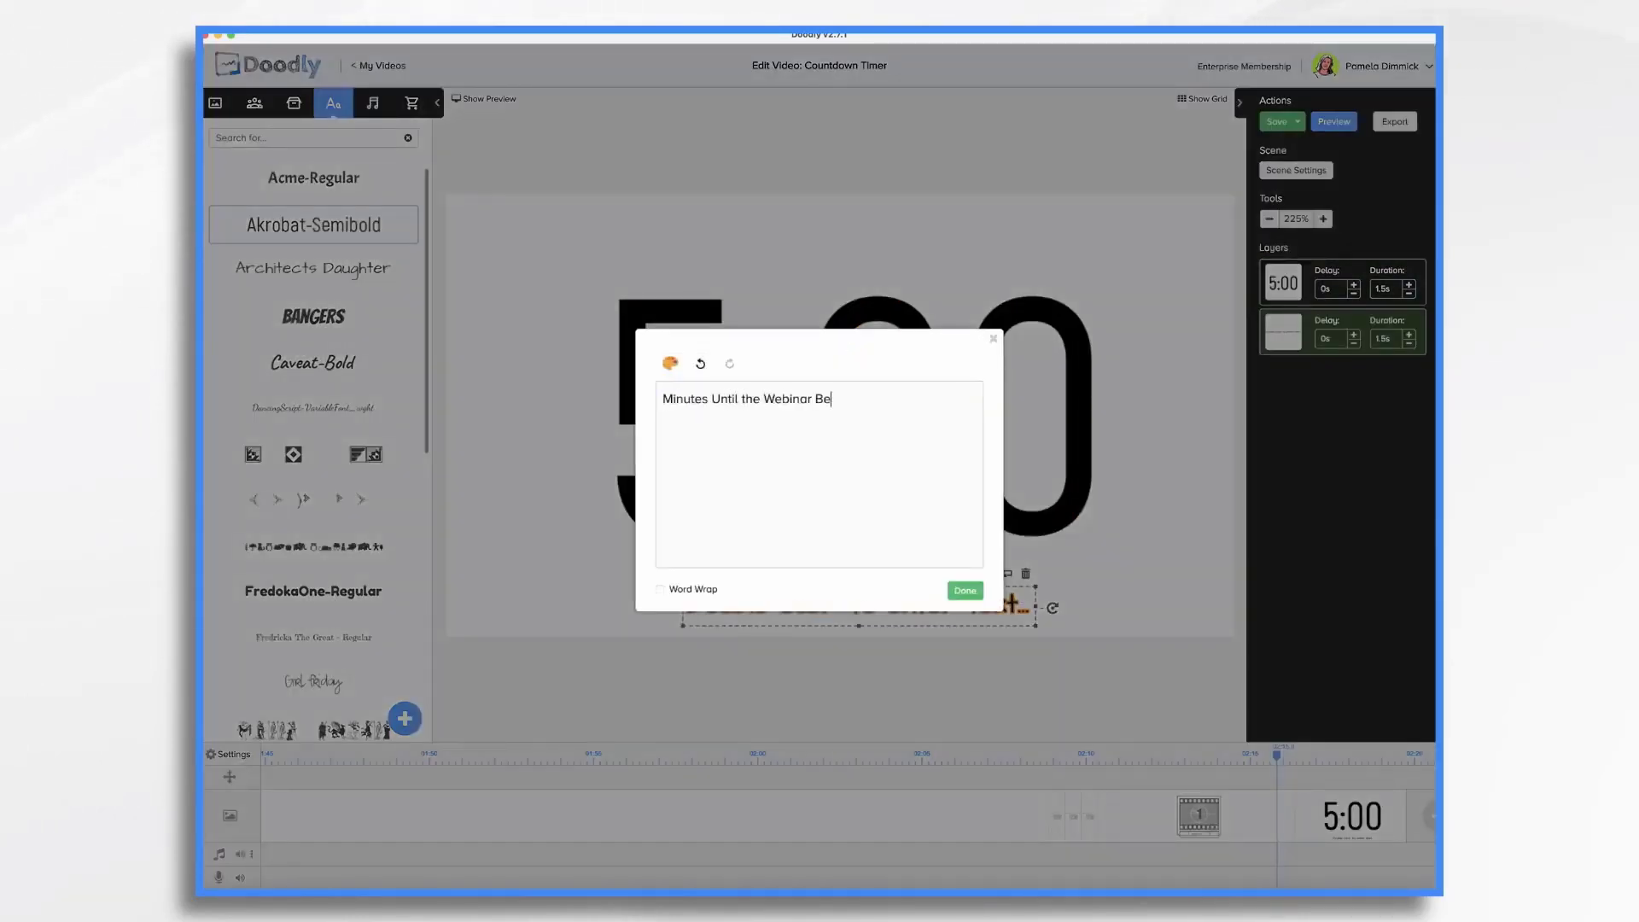
{"action": "left_click", "coordinate": [964, 589]}
Change the colour of the 5:00 text to the preset red and apply it
{"action": "left_click", "coordinate": [835, 355]}
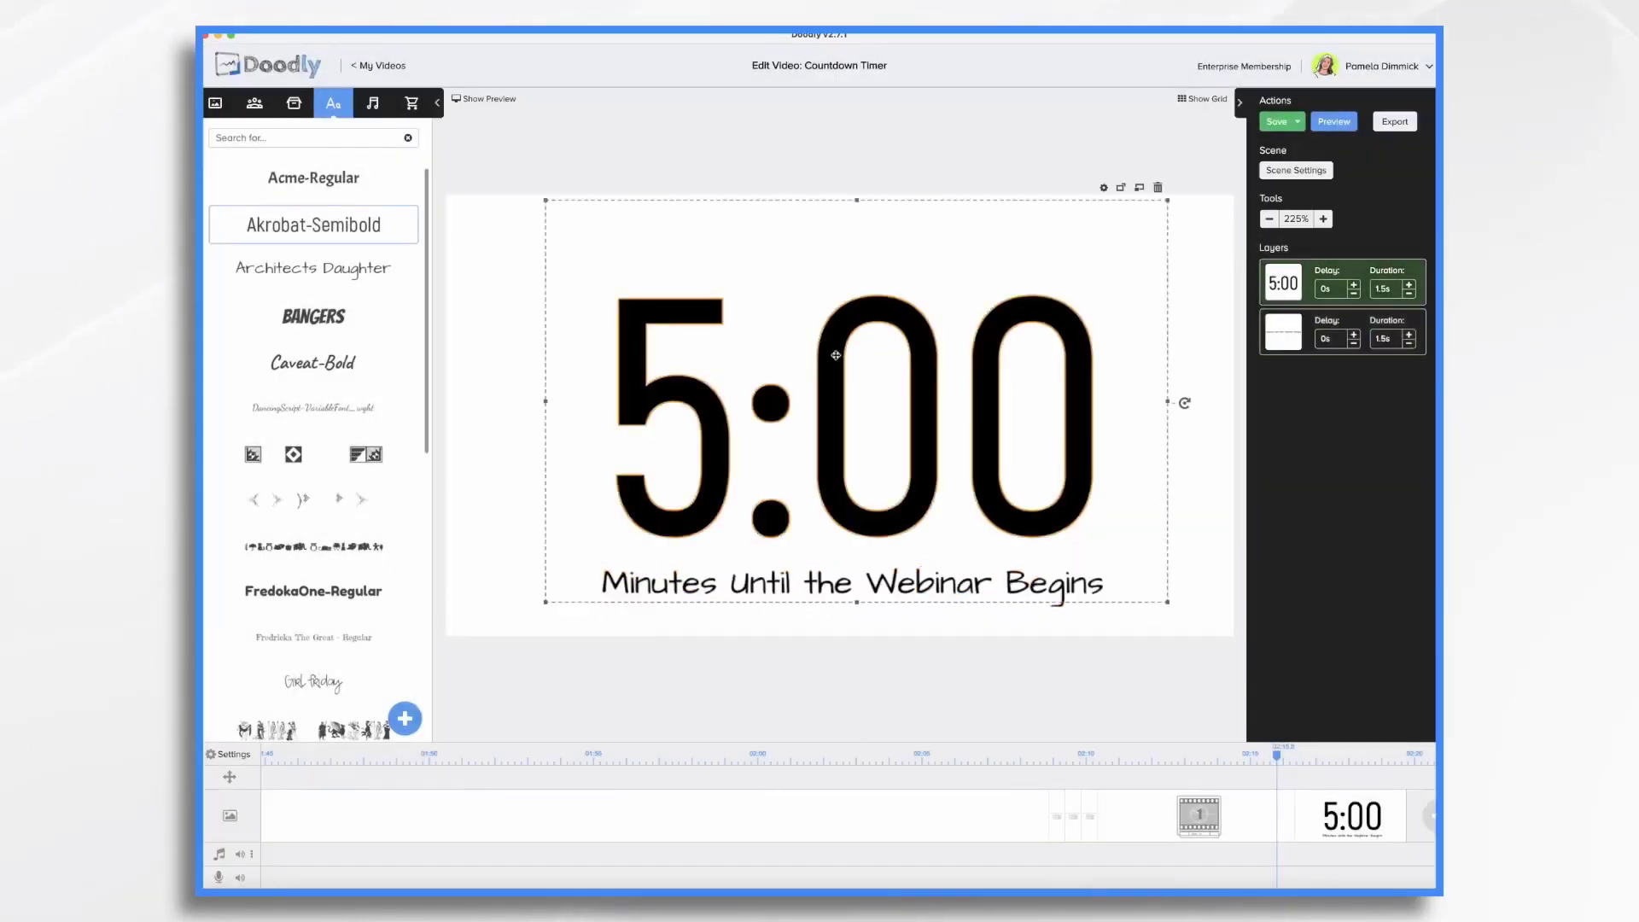
{"action": "left_click", "coordinate": [1101, 186]}
{"action": "left_click", "coordinate": [752, 414]}
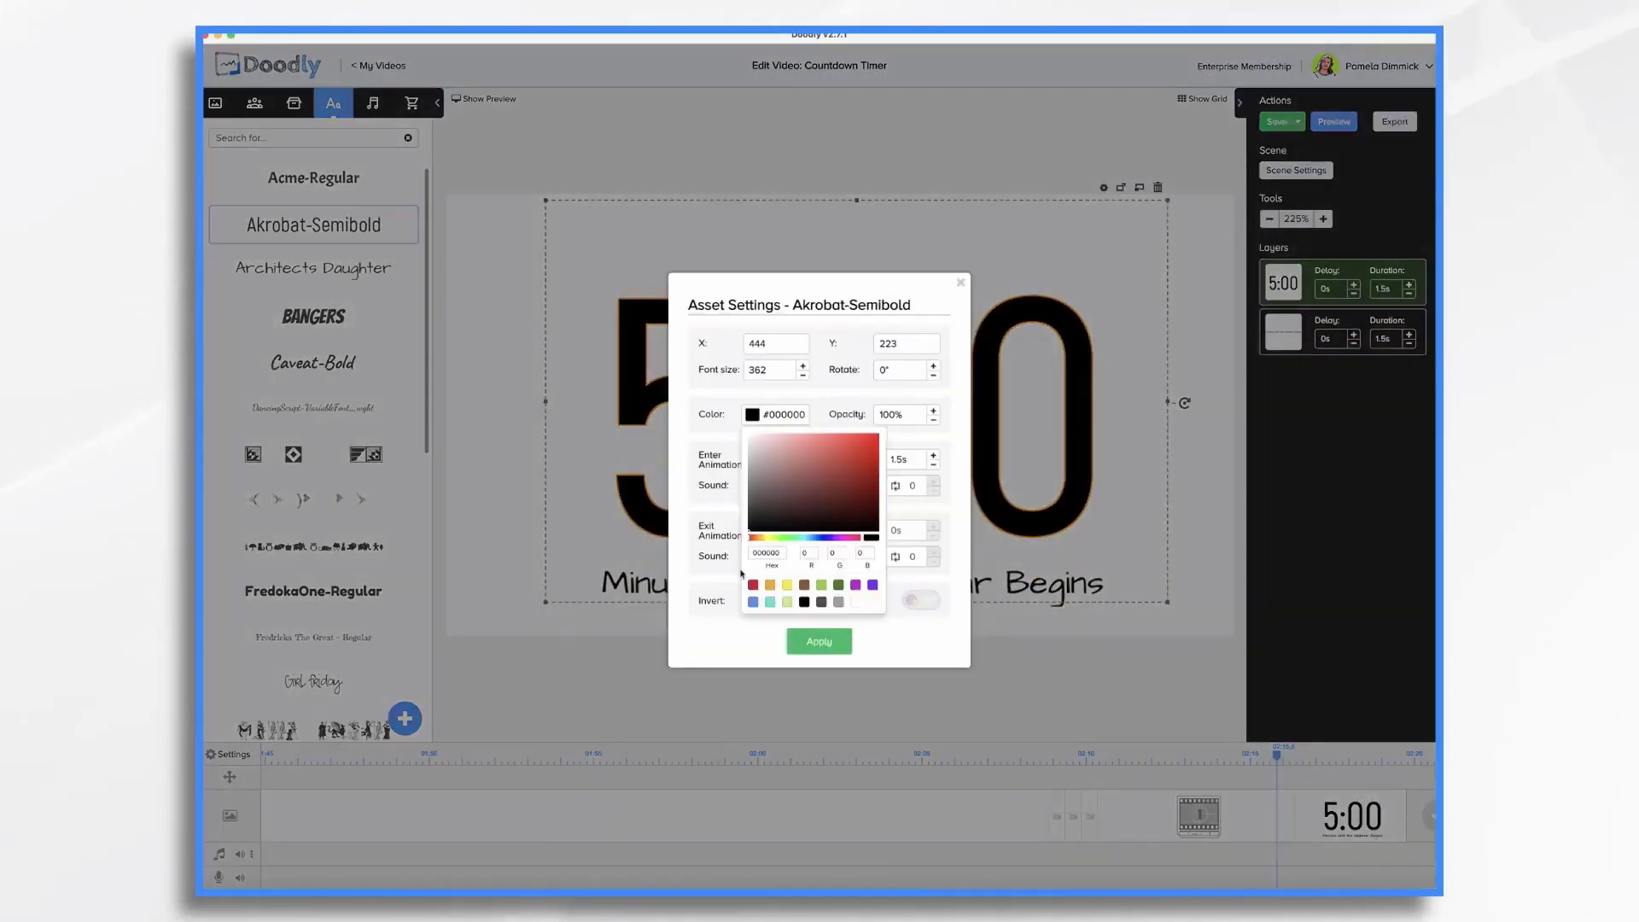
{"action": "left_click", "coordinate": [753, 586]}
{"action": "left_click", "coordinate": [818, 641]}
{"action": "left_click", "coordinate": [819, 641]}
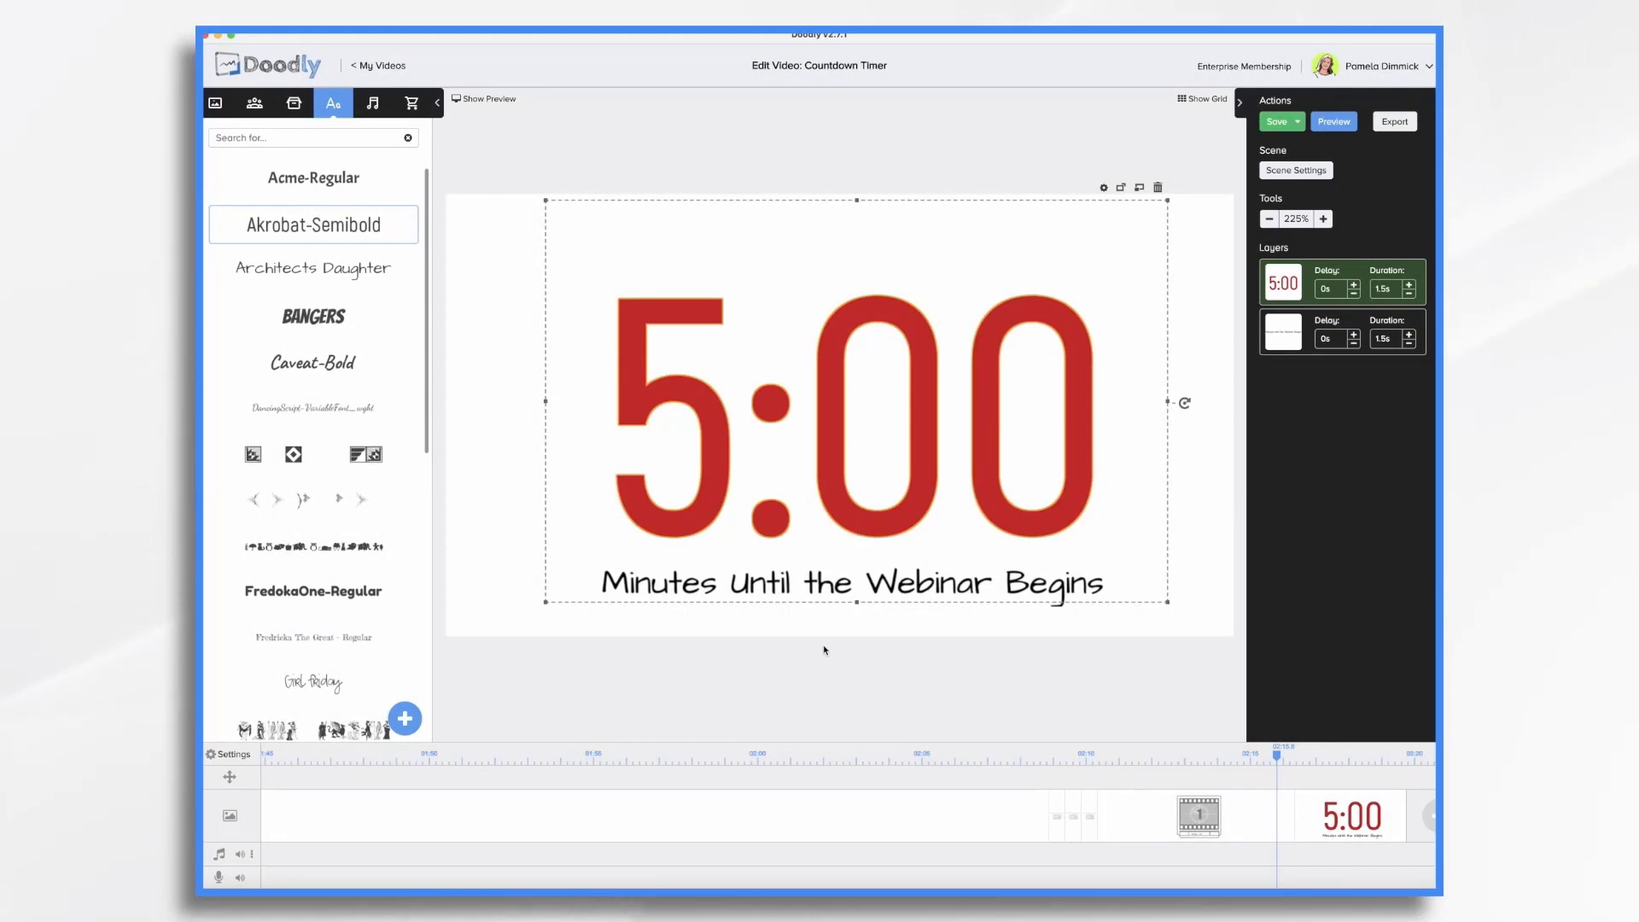
{"action": "left_click", "coordinate": [806, 648]}
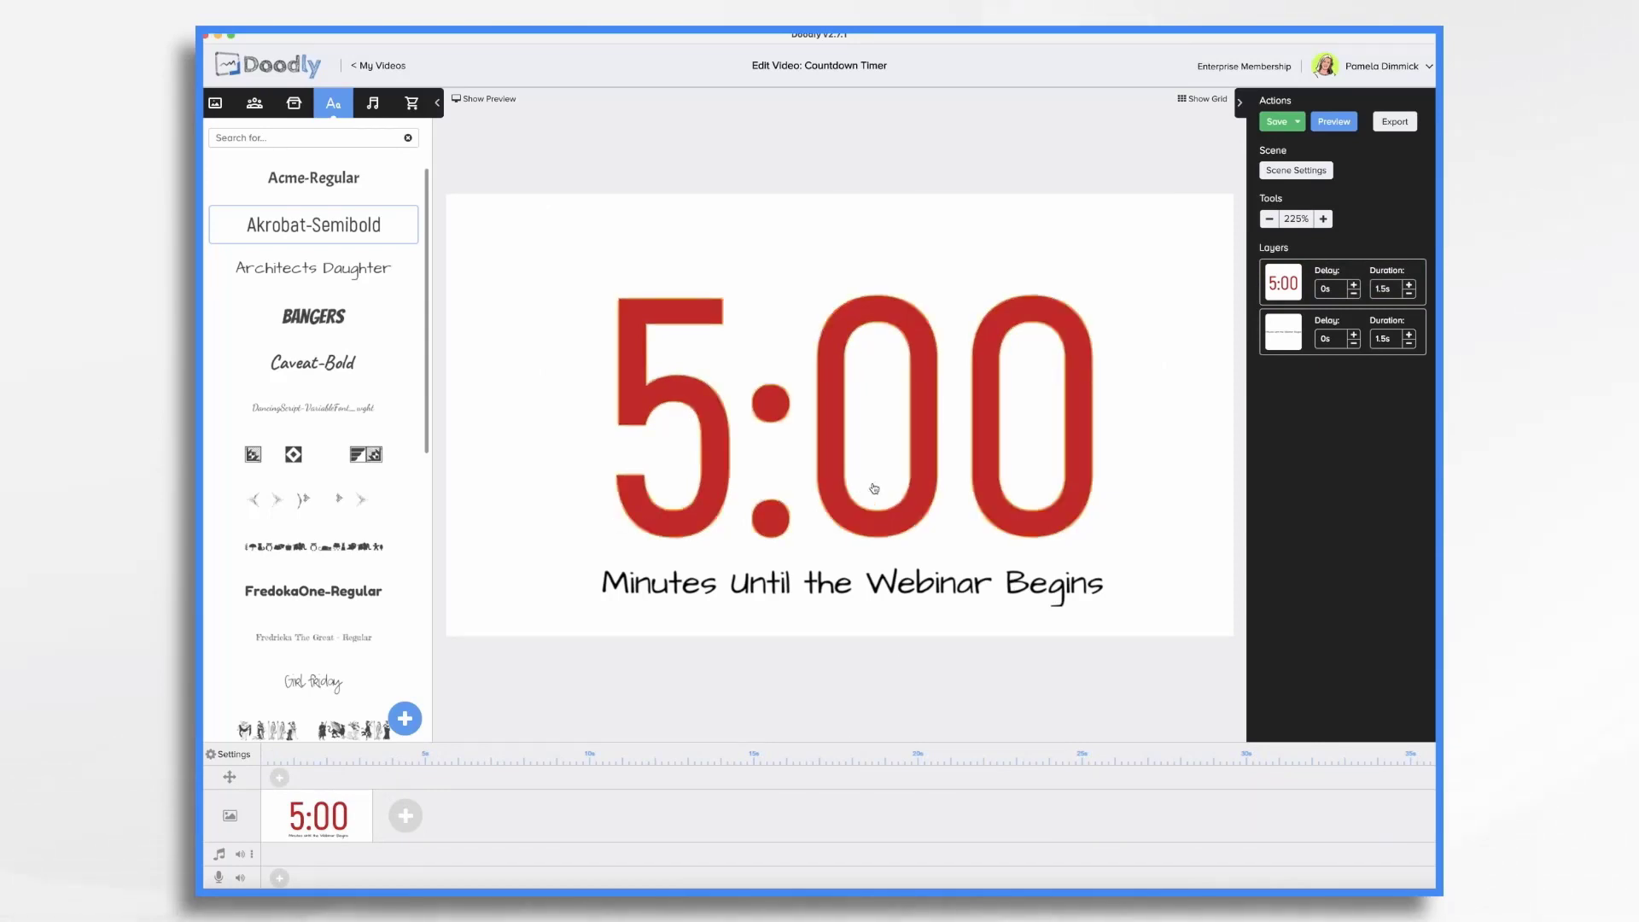
Duplicate the 5:00 scene and set the exit animation of the first copy to None
{"action": "right_click", "coordinate": [358, 810]}
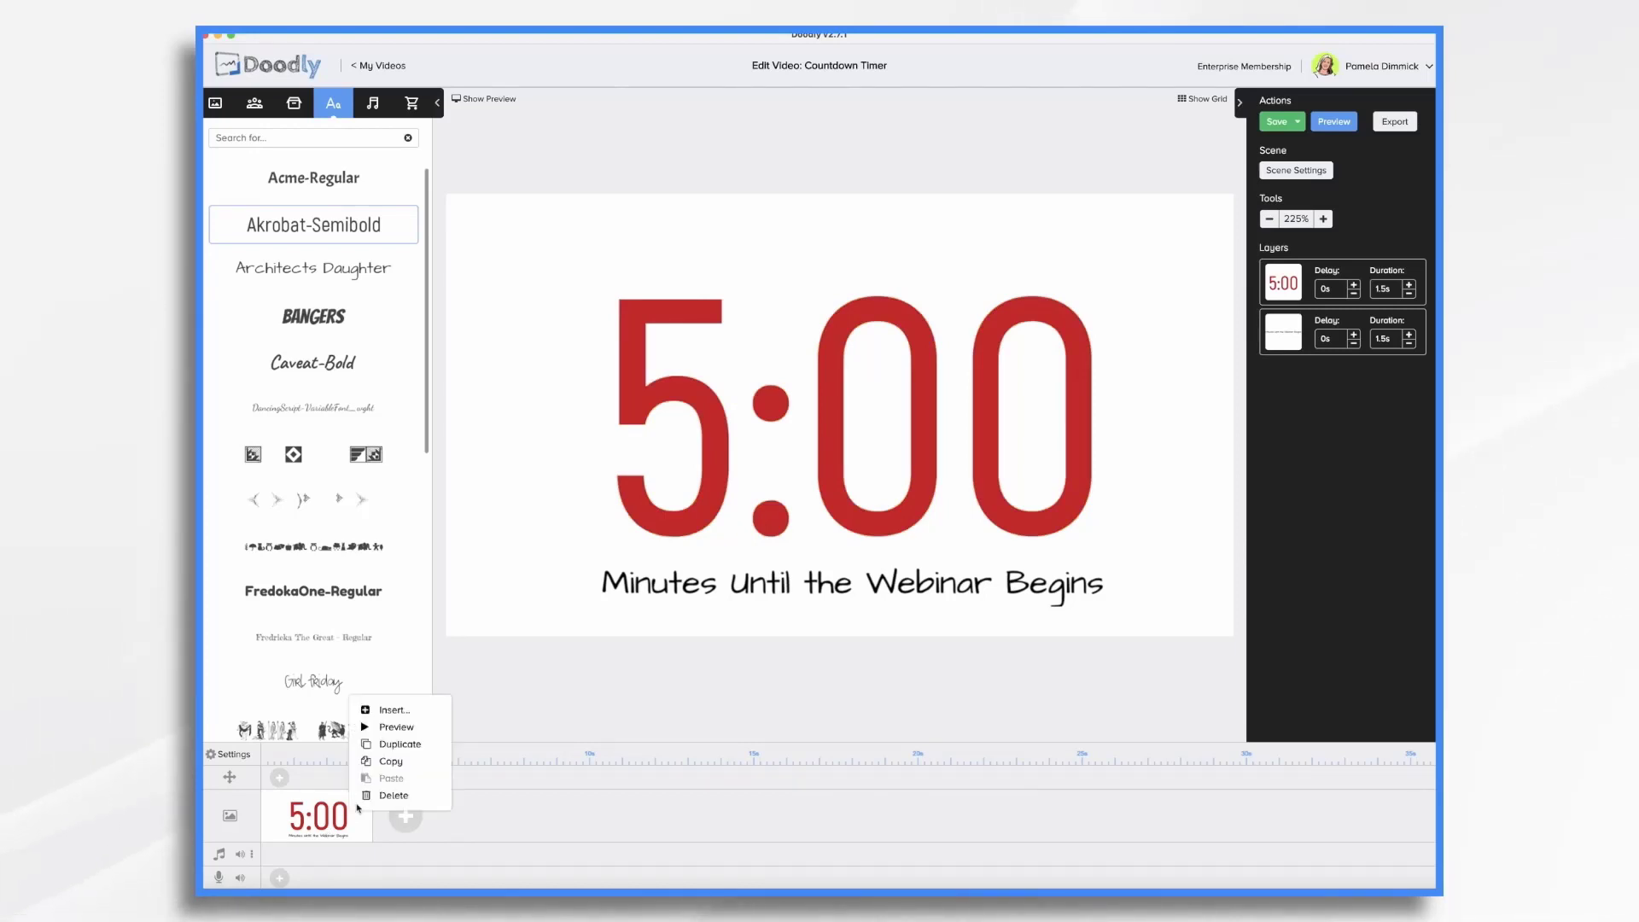
{"action": "left_click", "coordinate": [379, 744]}
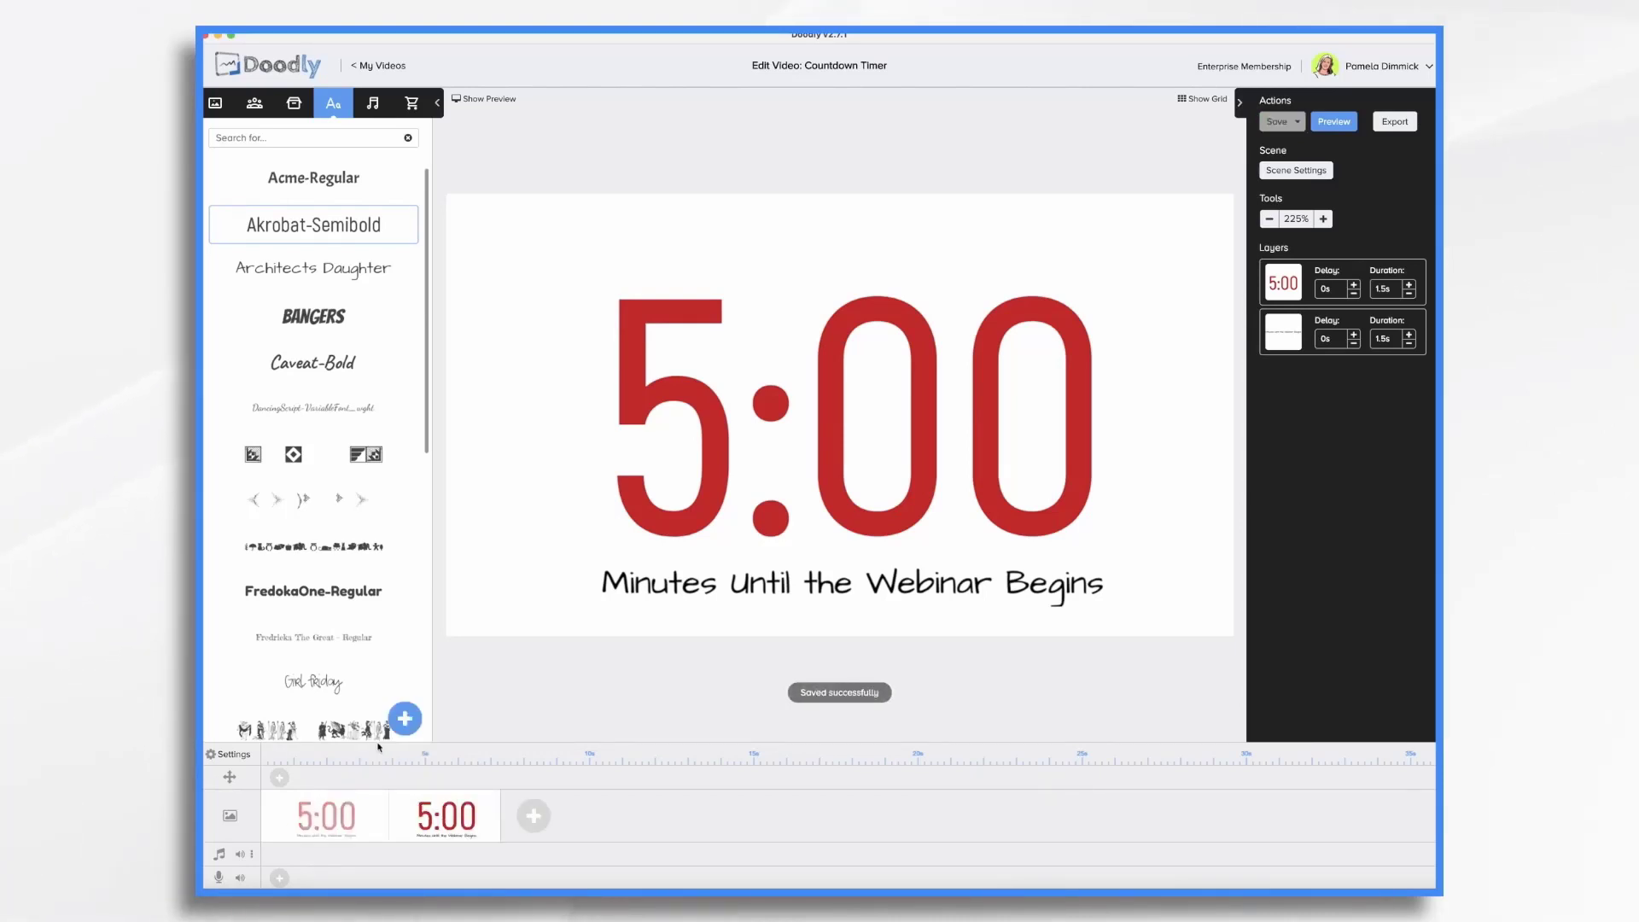
{"action": "left_click", "coordinate": [350, 822]}
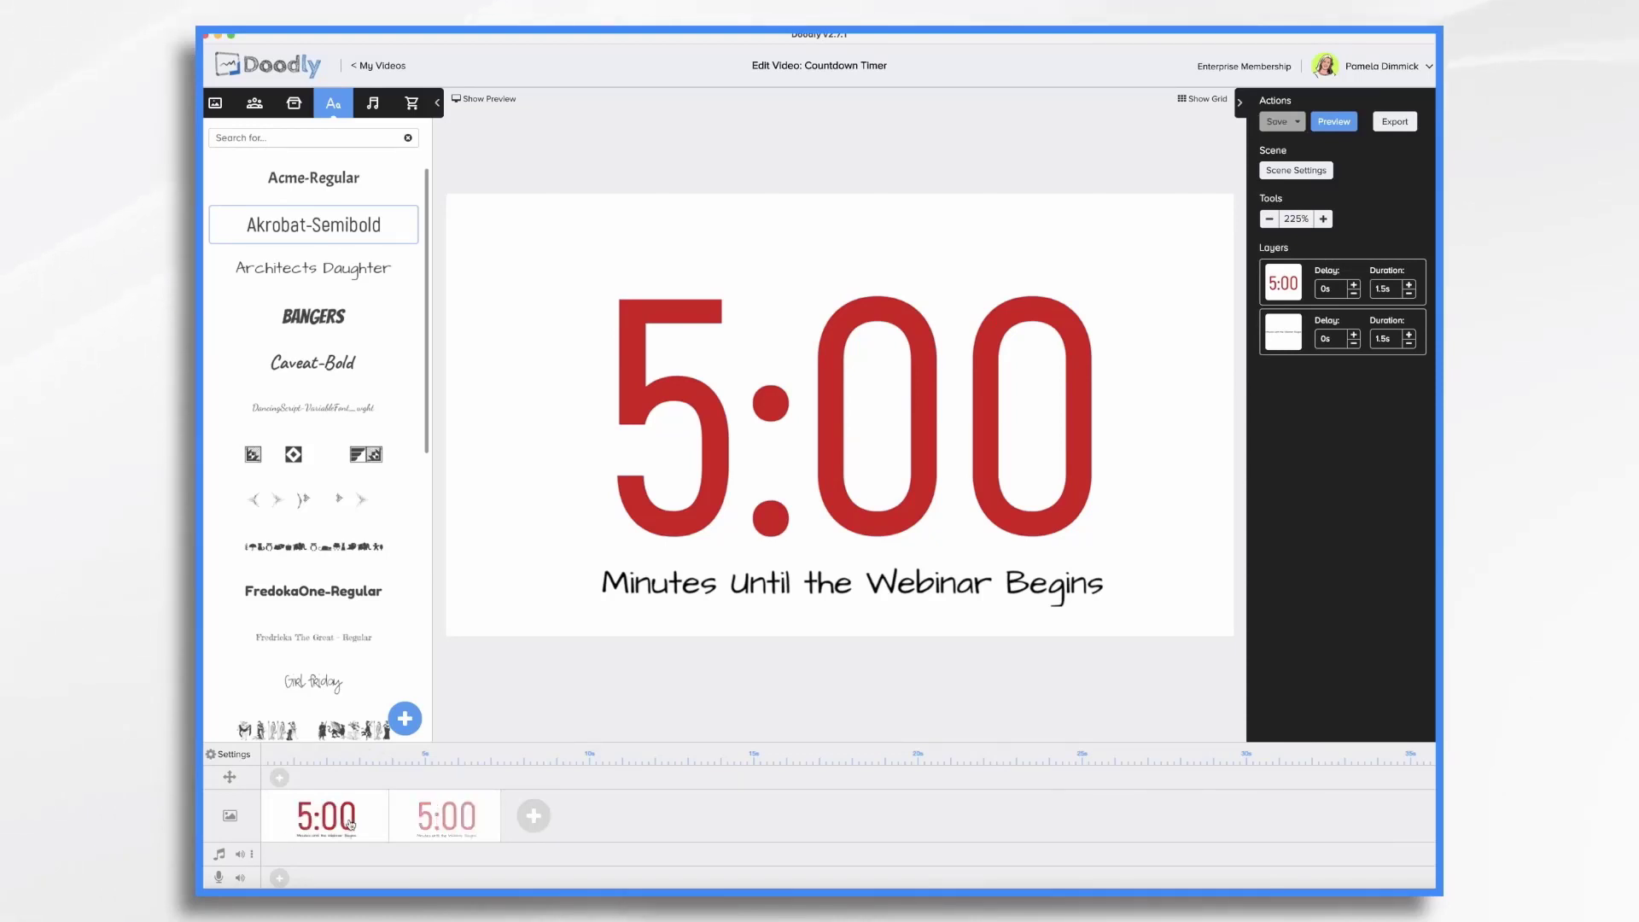
{"action": "left_click", "coordinate": [1297, 170]}
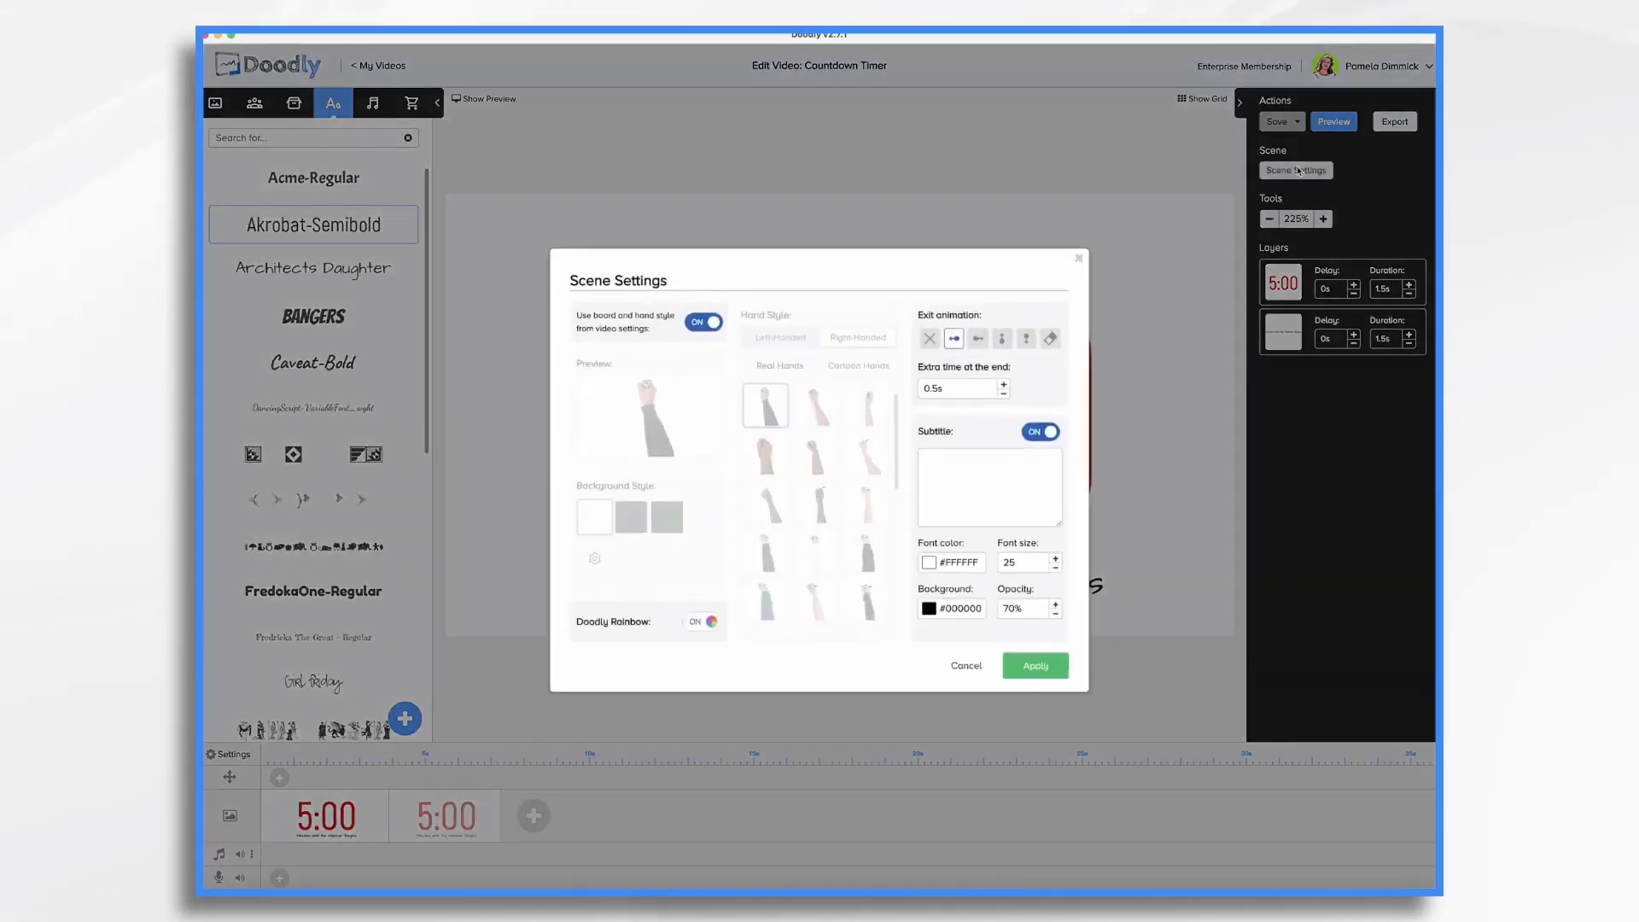
{"action": "left_click", "coordinate": [929, 338]}
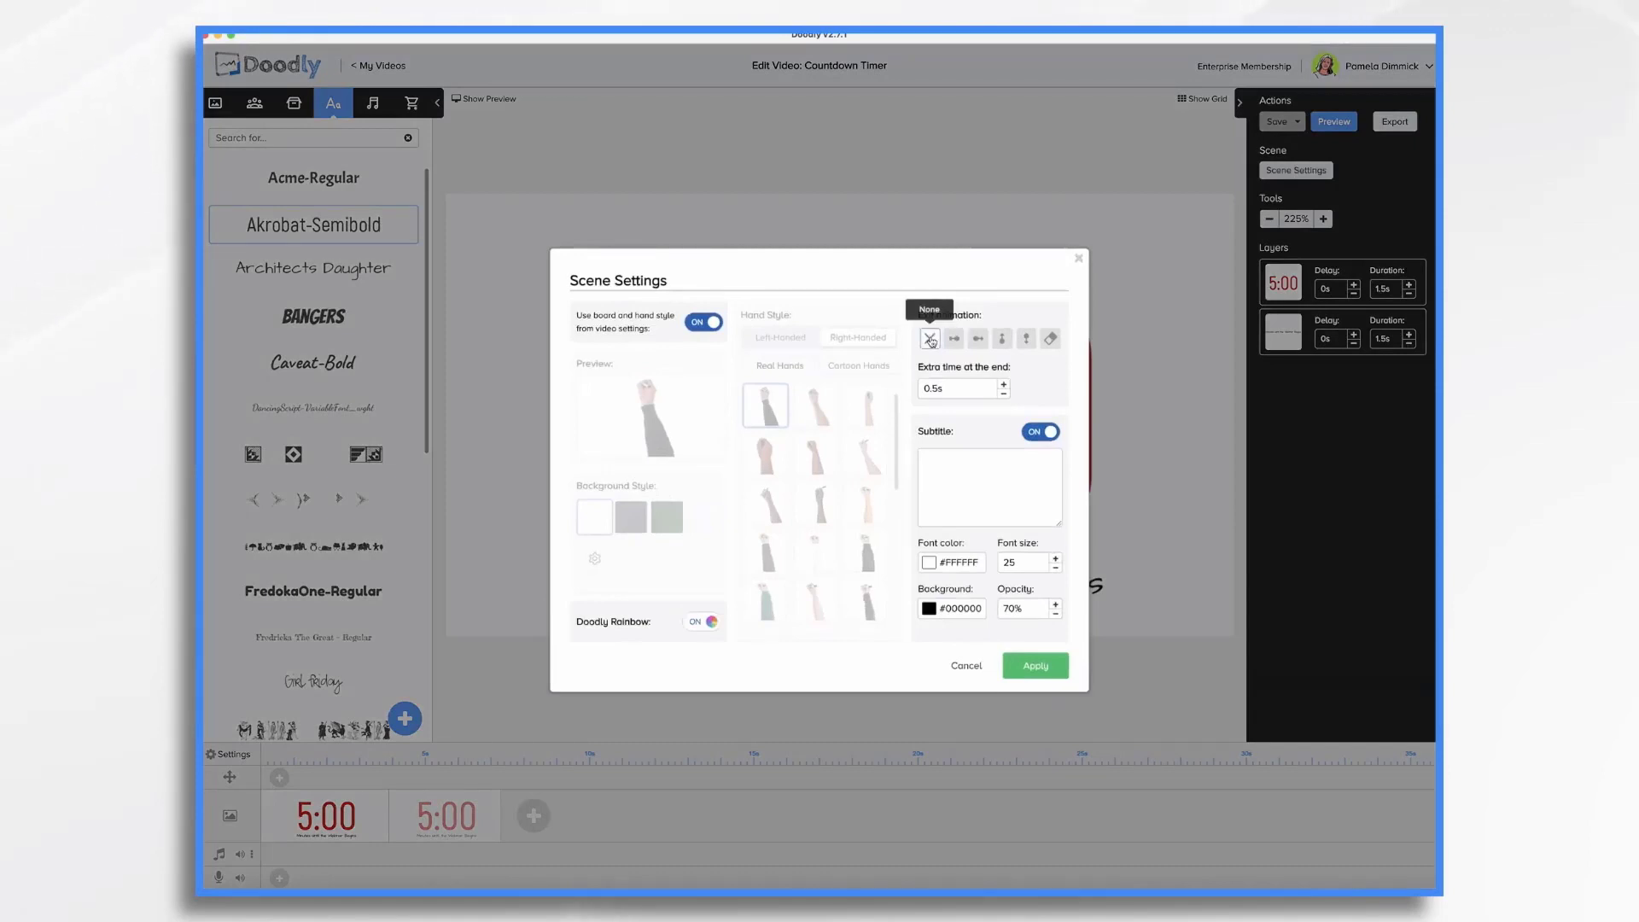
{"action": "left_click", "coordinate": [1036, 667]}
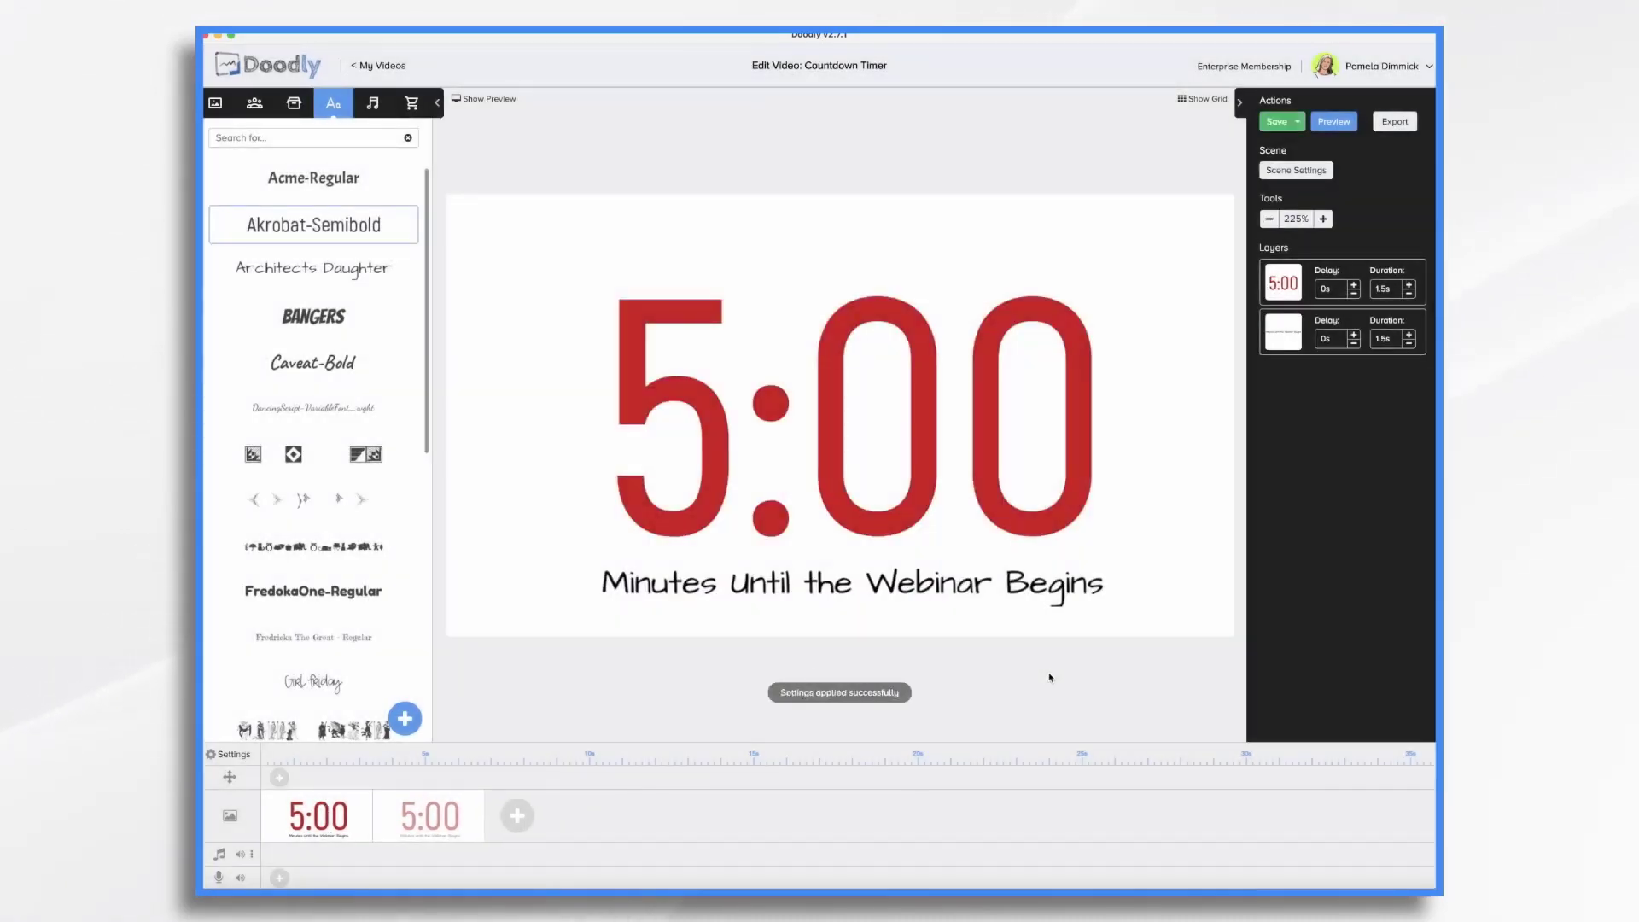
Set the exit animation of the second 5:00 scene to None
{"action": "left_click", "coordinate": [453, 811]}
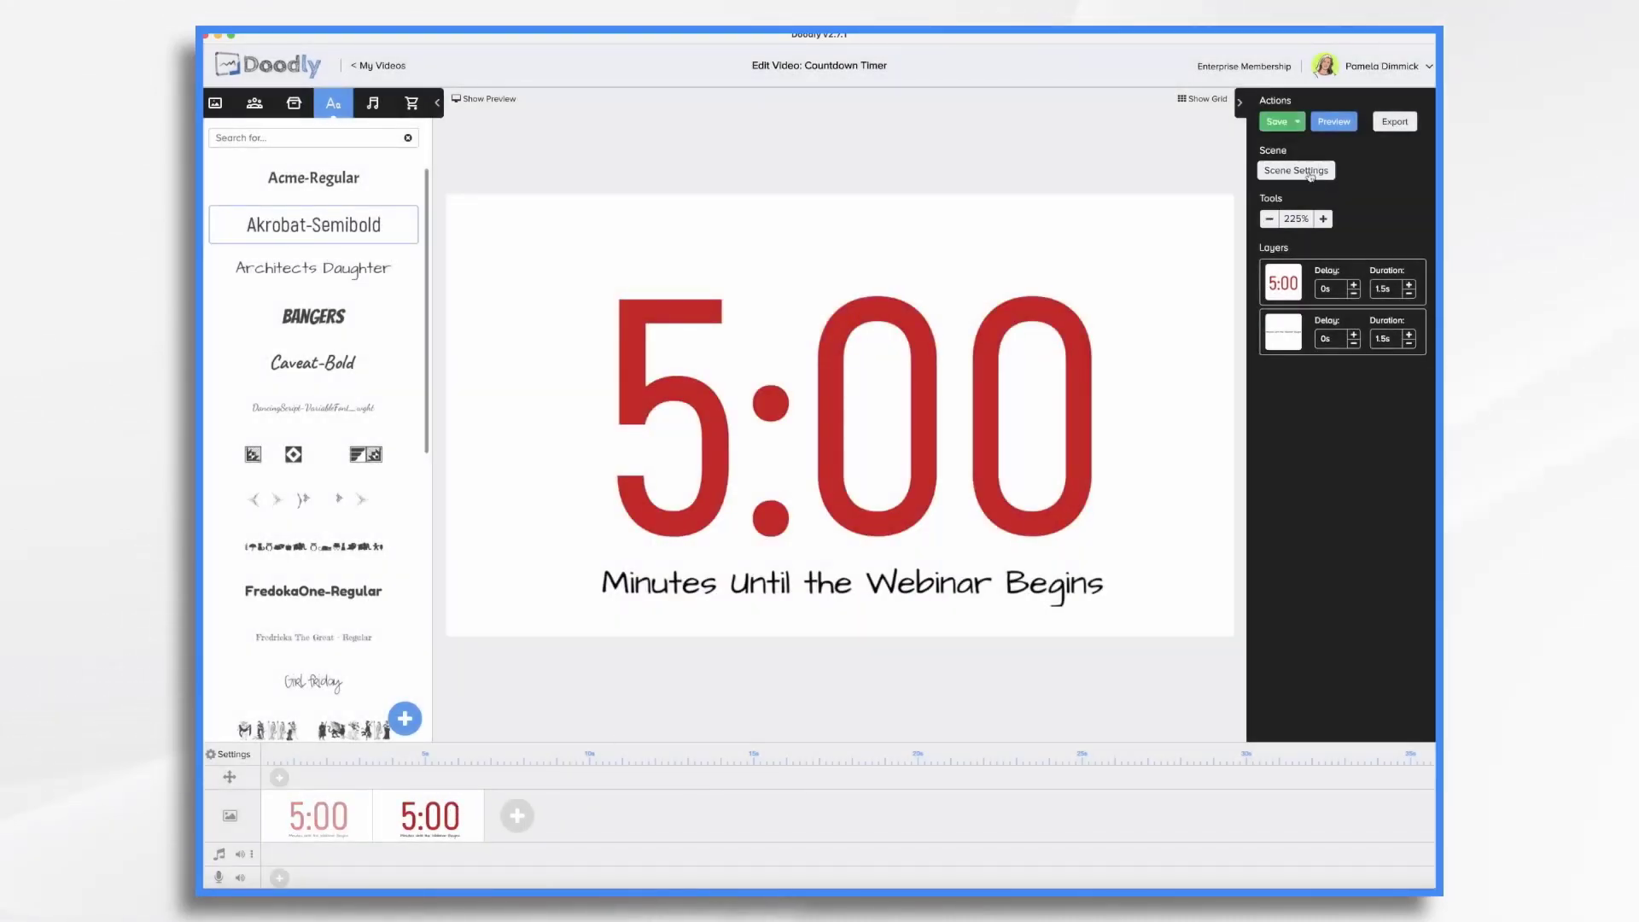
{"action": "left_click", "coordinate": [1312, 168]}
{"action": "left_click", "coordinate": [930, 338]}
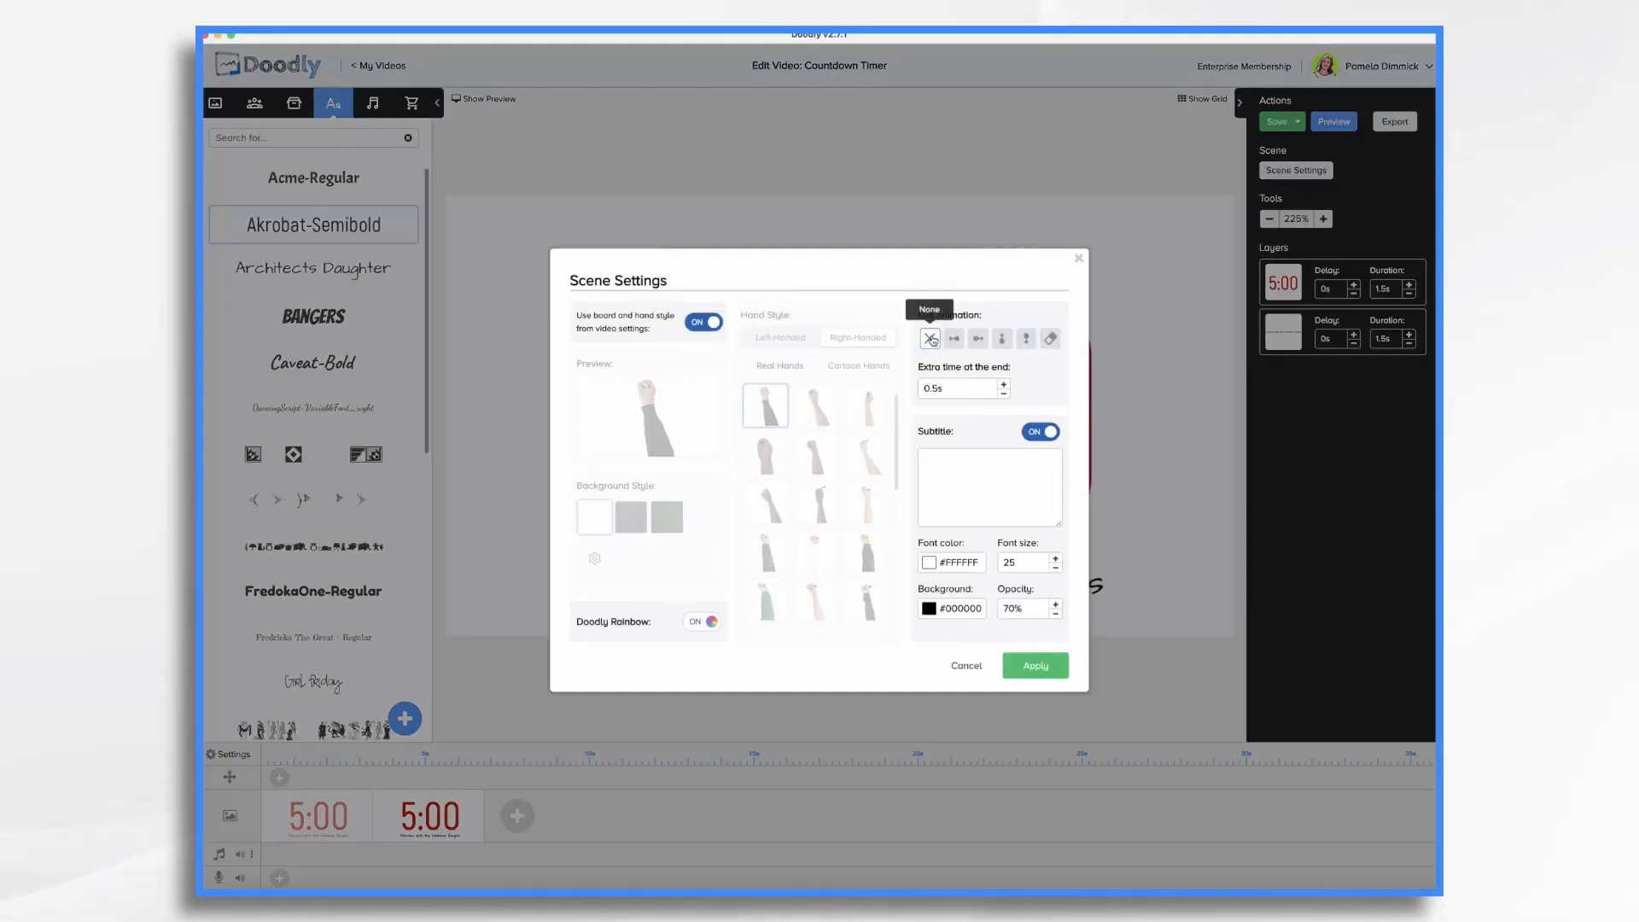
Set the extra time at the end of the first 5:00 scene to 60 seconds
{"action": "left_click", "coordinate": [318, 830]}
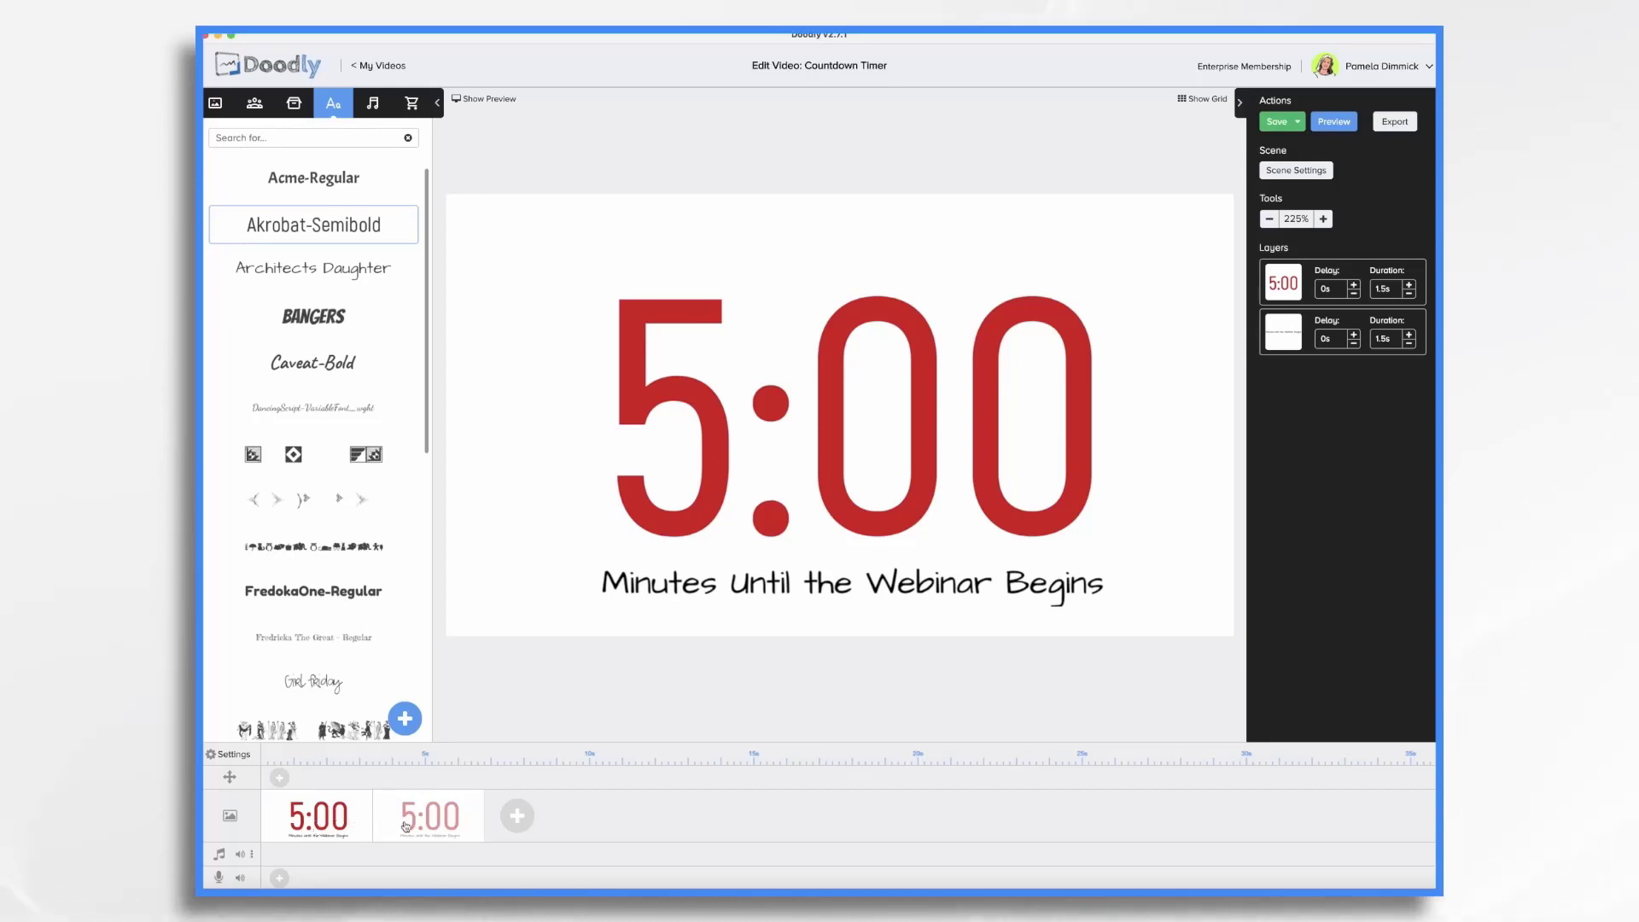
{"action": "left_click", "coordinate": [1313, 175]}
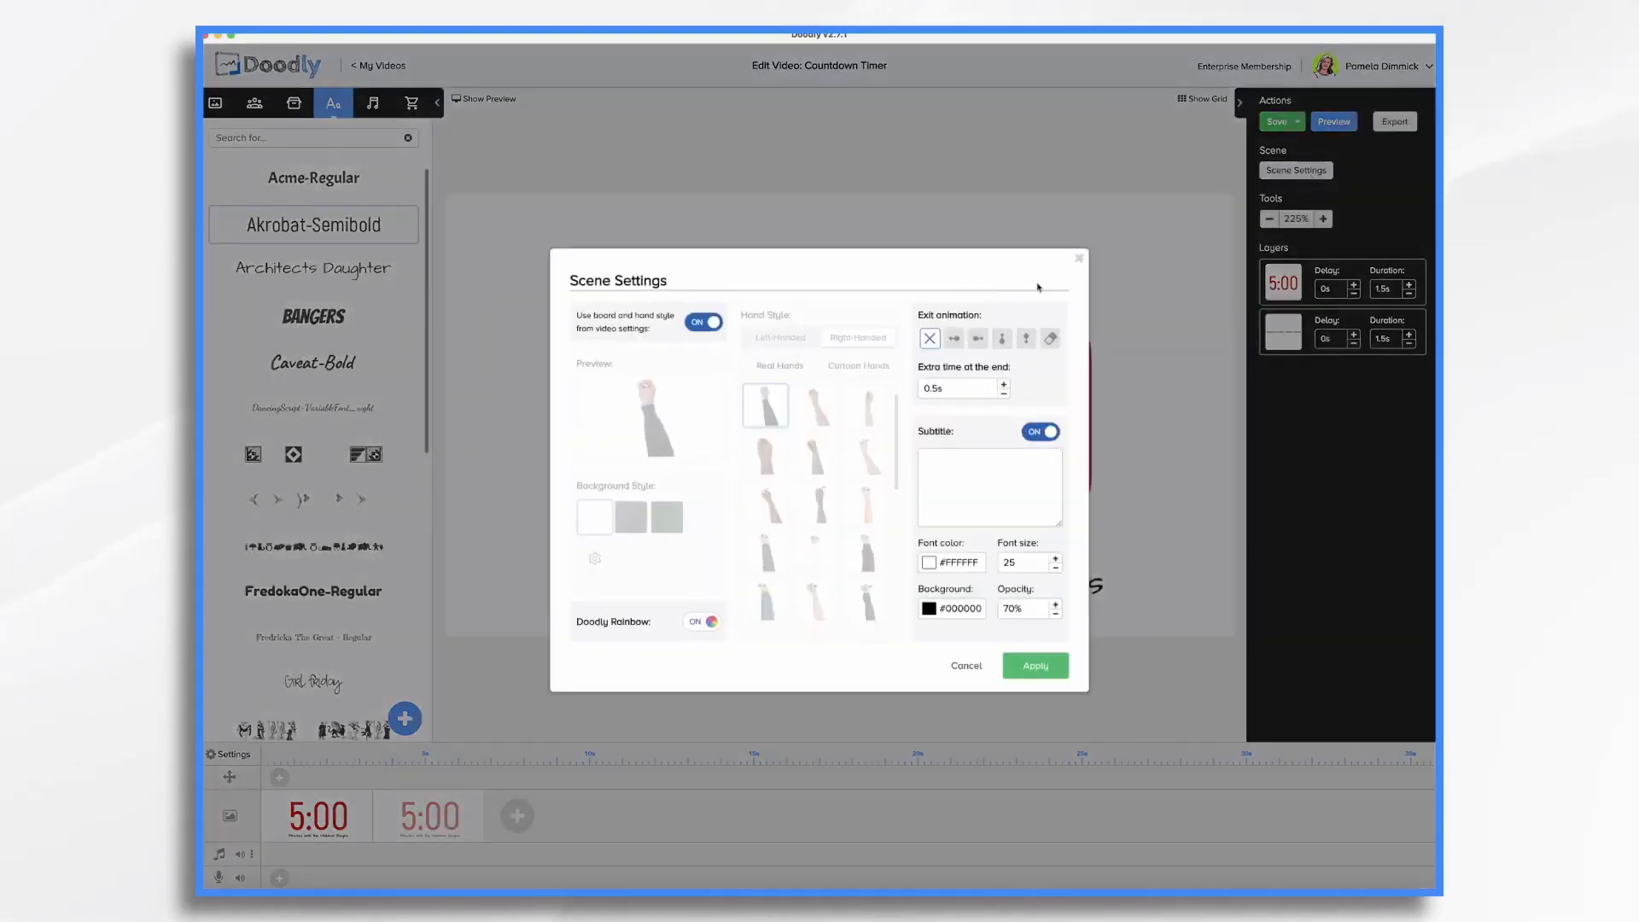
{"action": "left_click", "coordinate": [952, 392]}
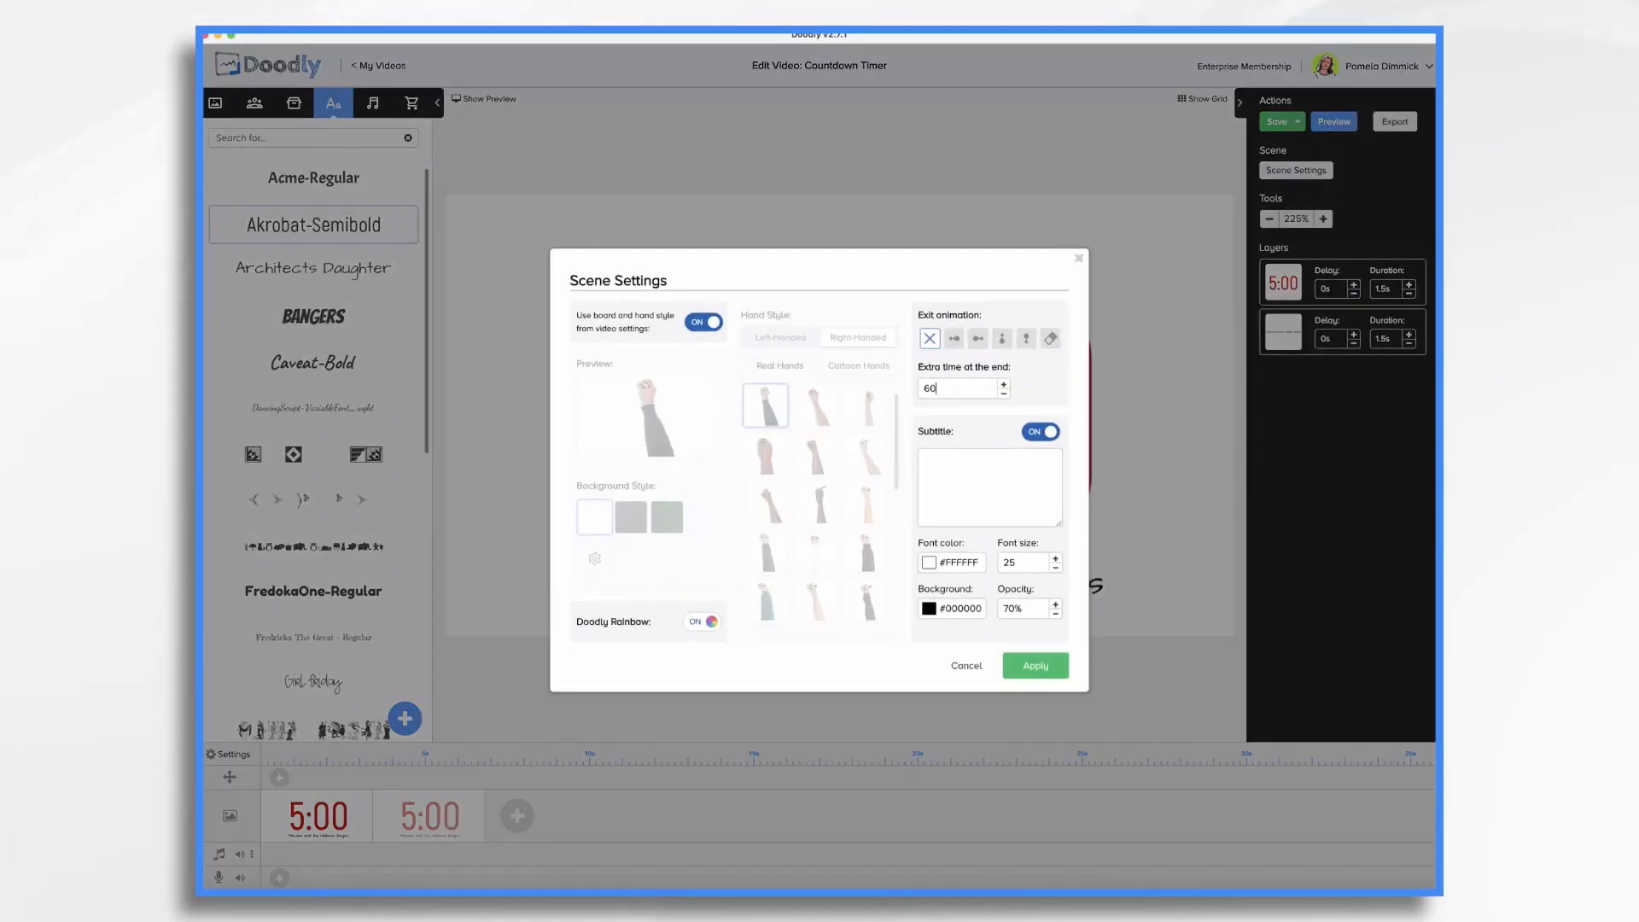
{"action": "left_click", "coordinate": [1033, 667]}
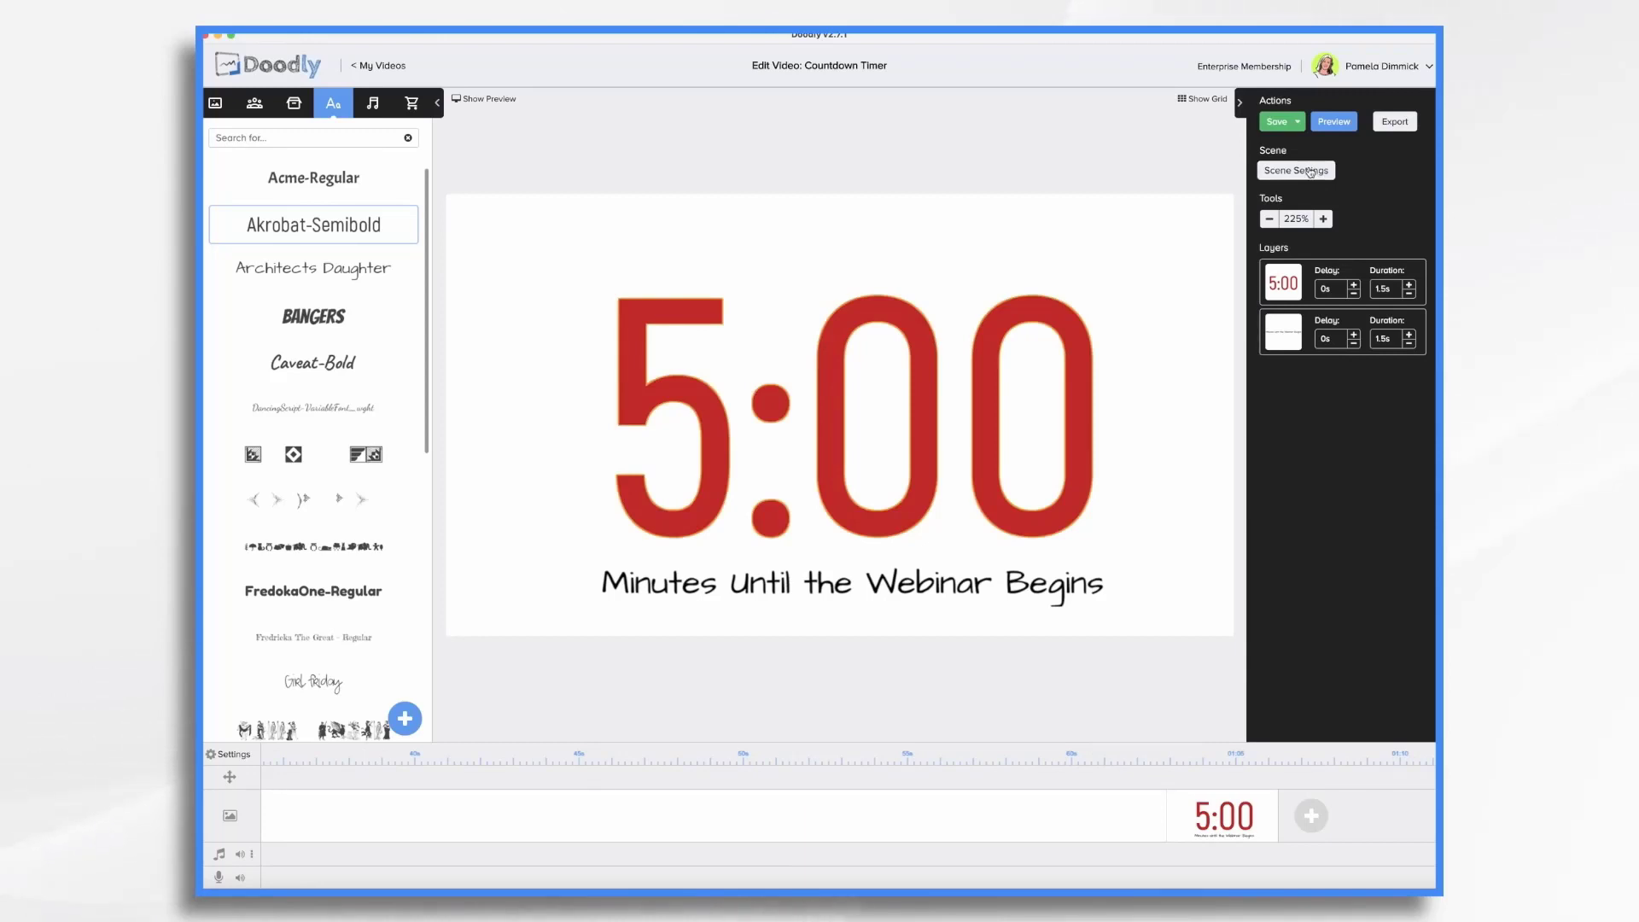
Set the extra time at the end of the second 5:00 scene to 60s
{"action": "left_click", "coordinate": [1311, 172]}
{"action": "left_click", "coordinate": [956, 389]}
{"action": "key", "text": "BackSpace"}
{"action": "key", "text": "BackSpace"}
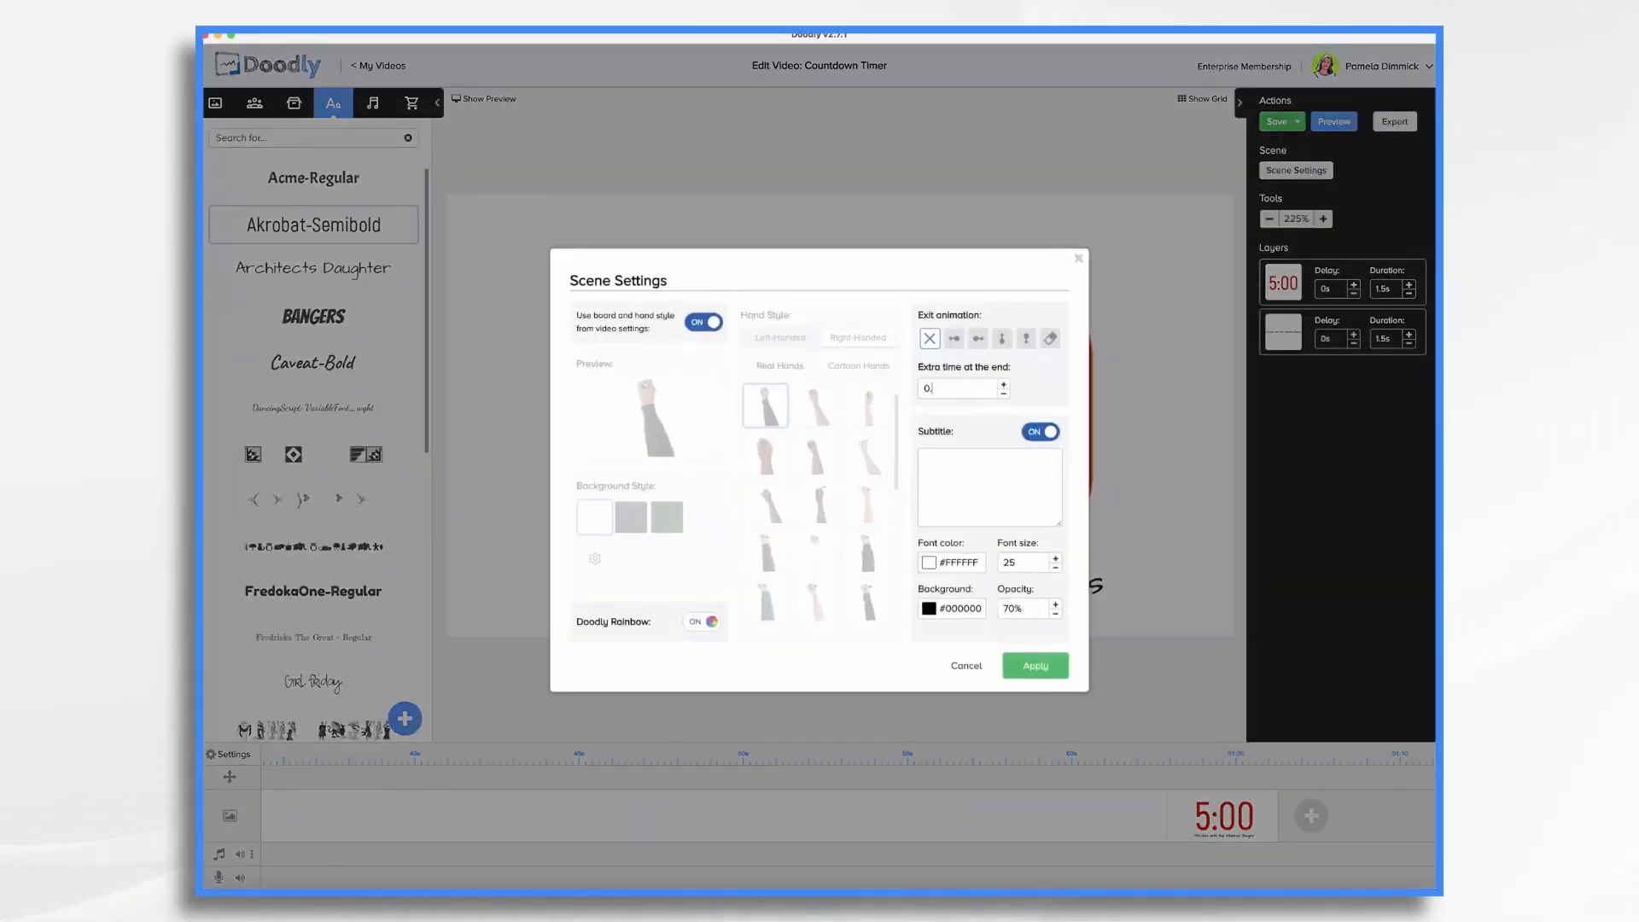
{"action": "type", "text": "60s"}
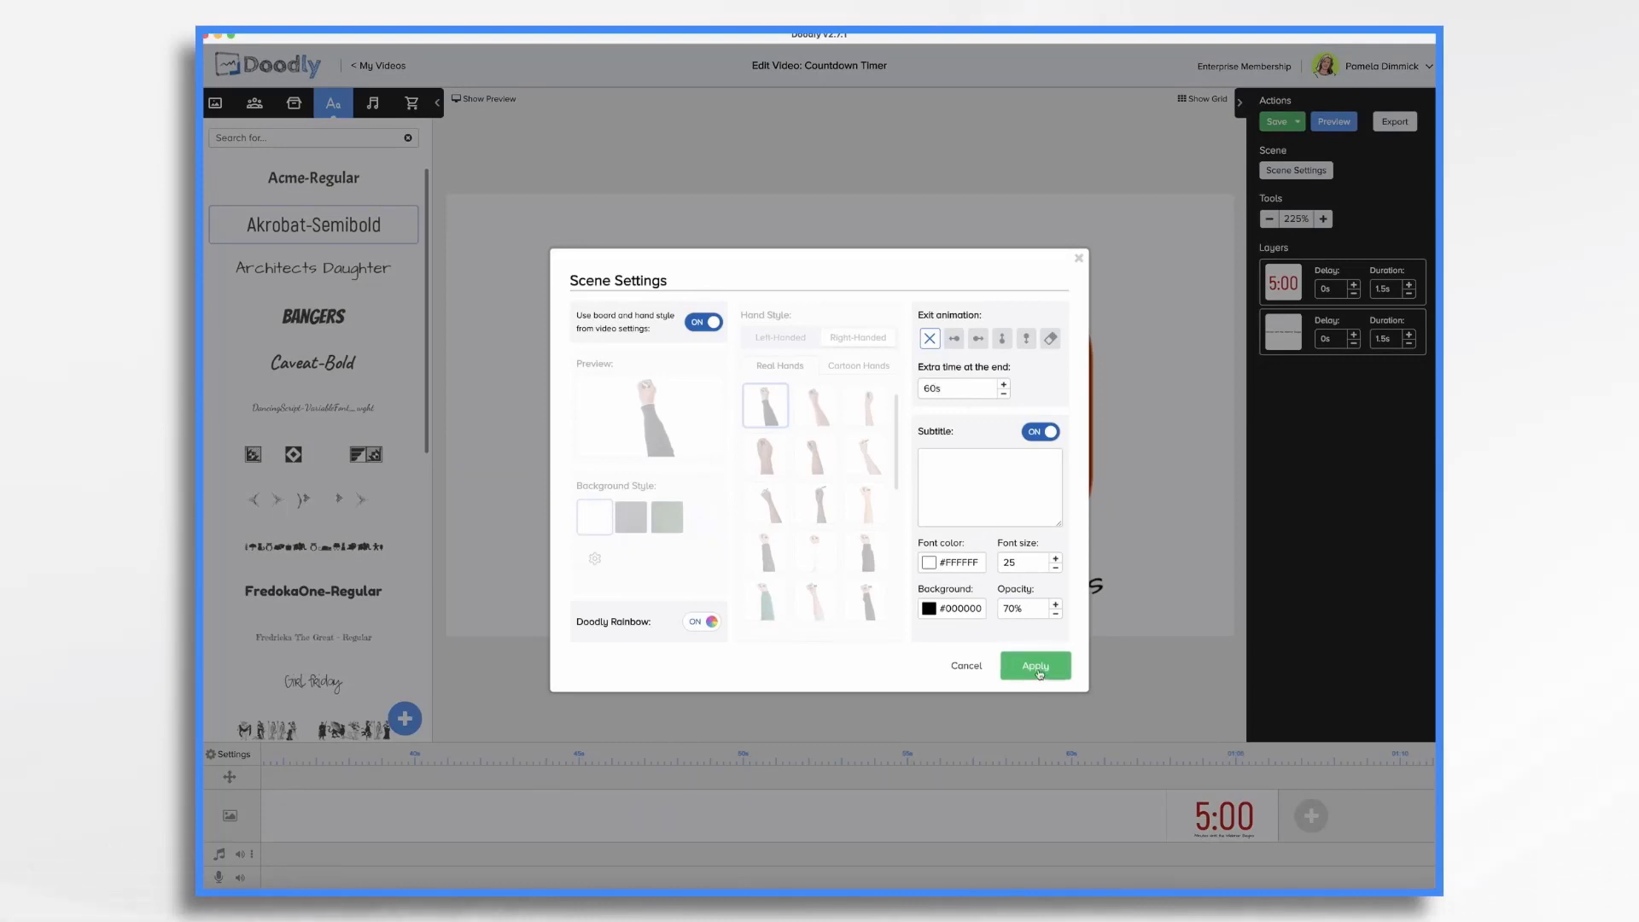
{"action": "left_click", "coordinate": [1036, 667]}
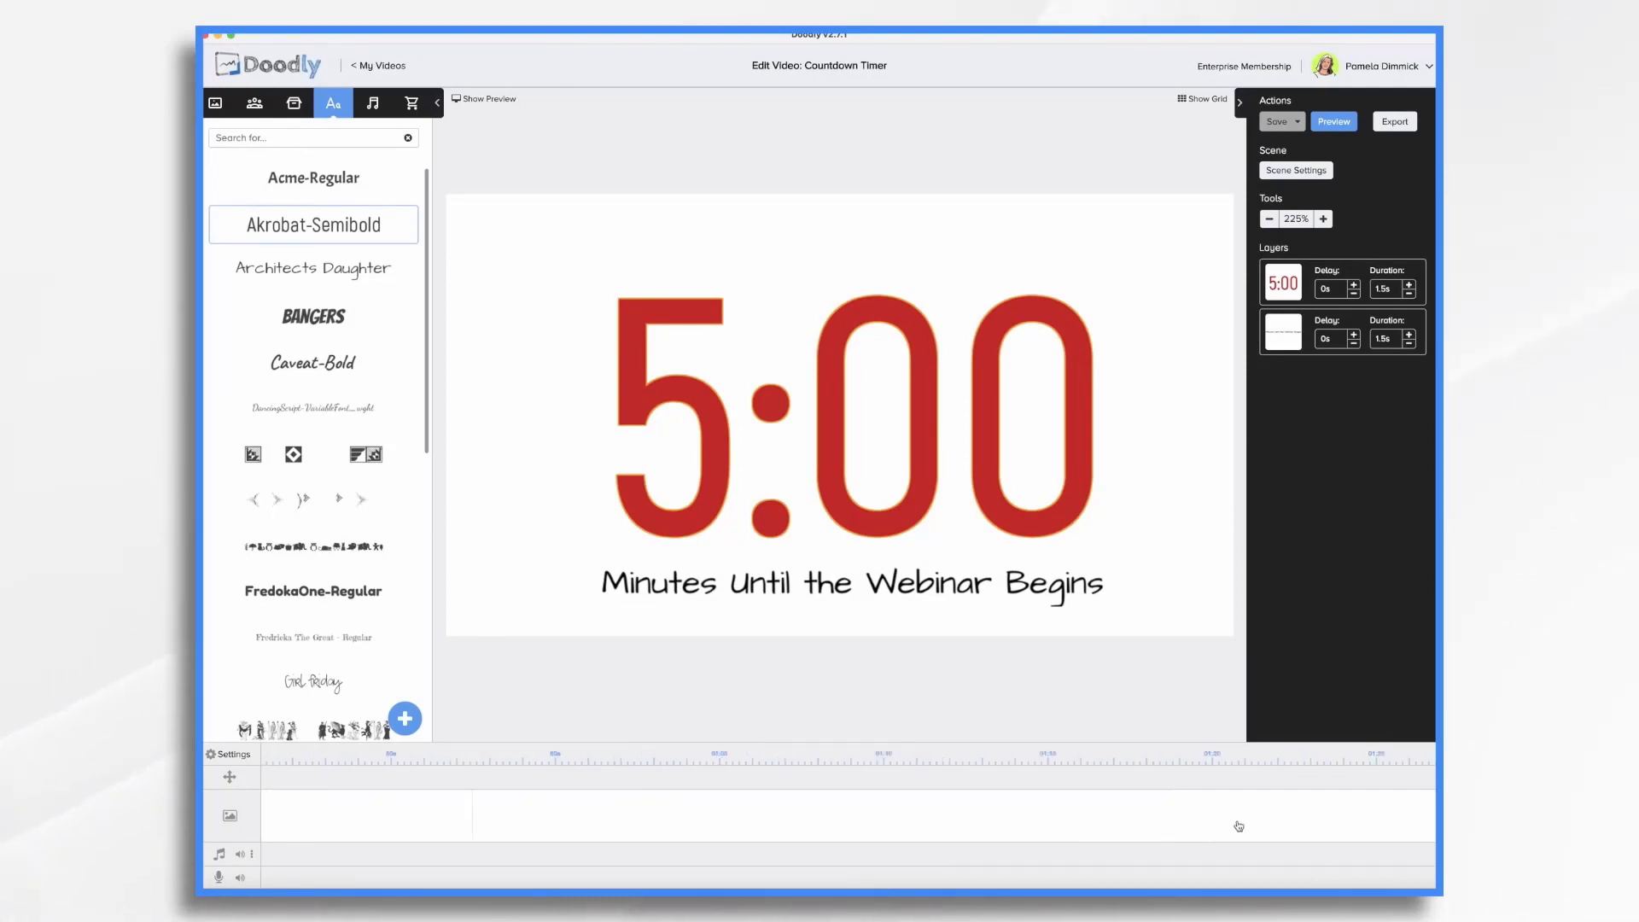
Change the timer text in the second 5:00 scene to 4:00
{"action": "scroll", "coordinate": [1239, 826], "scroll_direction": "right", "scroll_amount": 10}
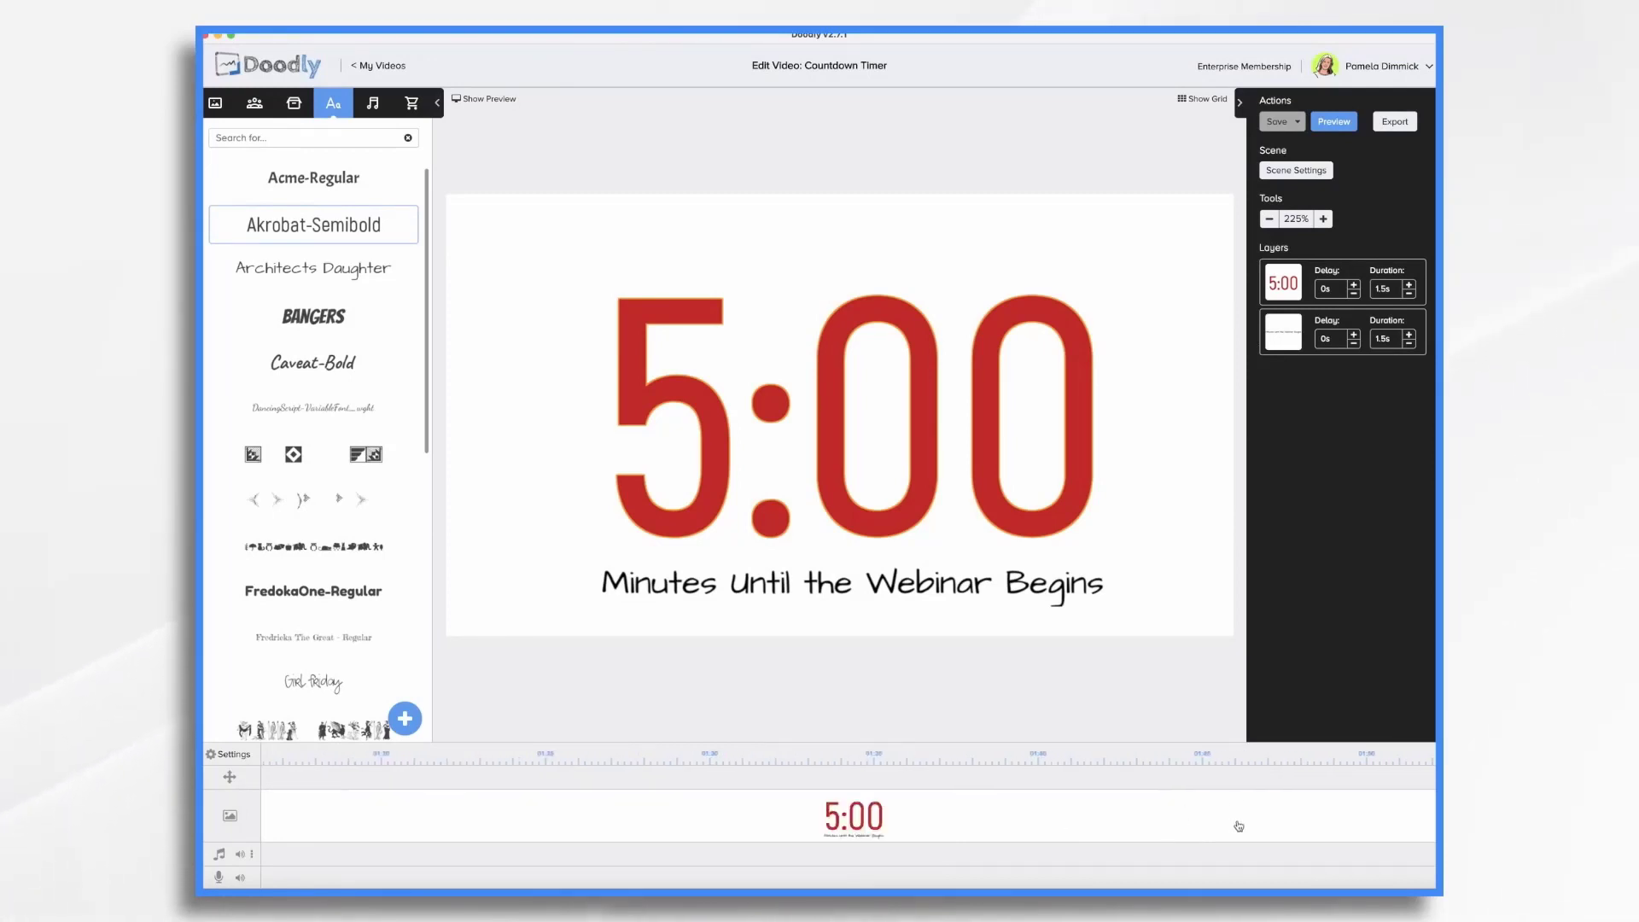
{"action": "left_click", "coordinate": [691, 411]}
{"action": "double_click", "coordinate": [691, 407]}
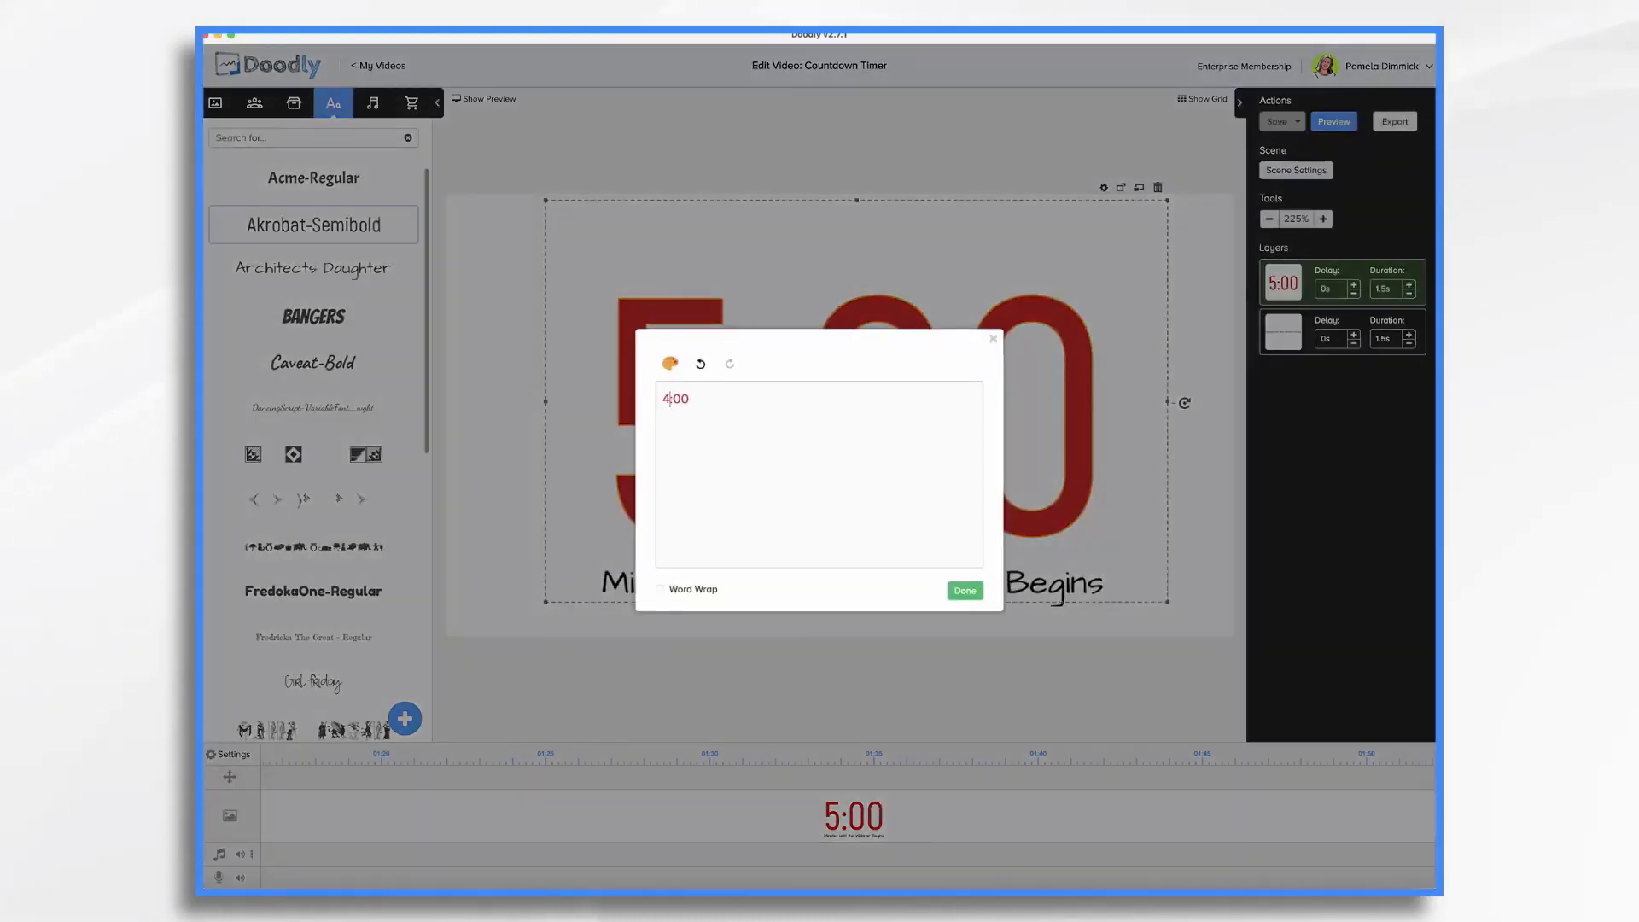
{"action": "type", "text": "4"}
{"action": "left_click", "coordinate": [964, 590]}
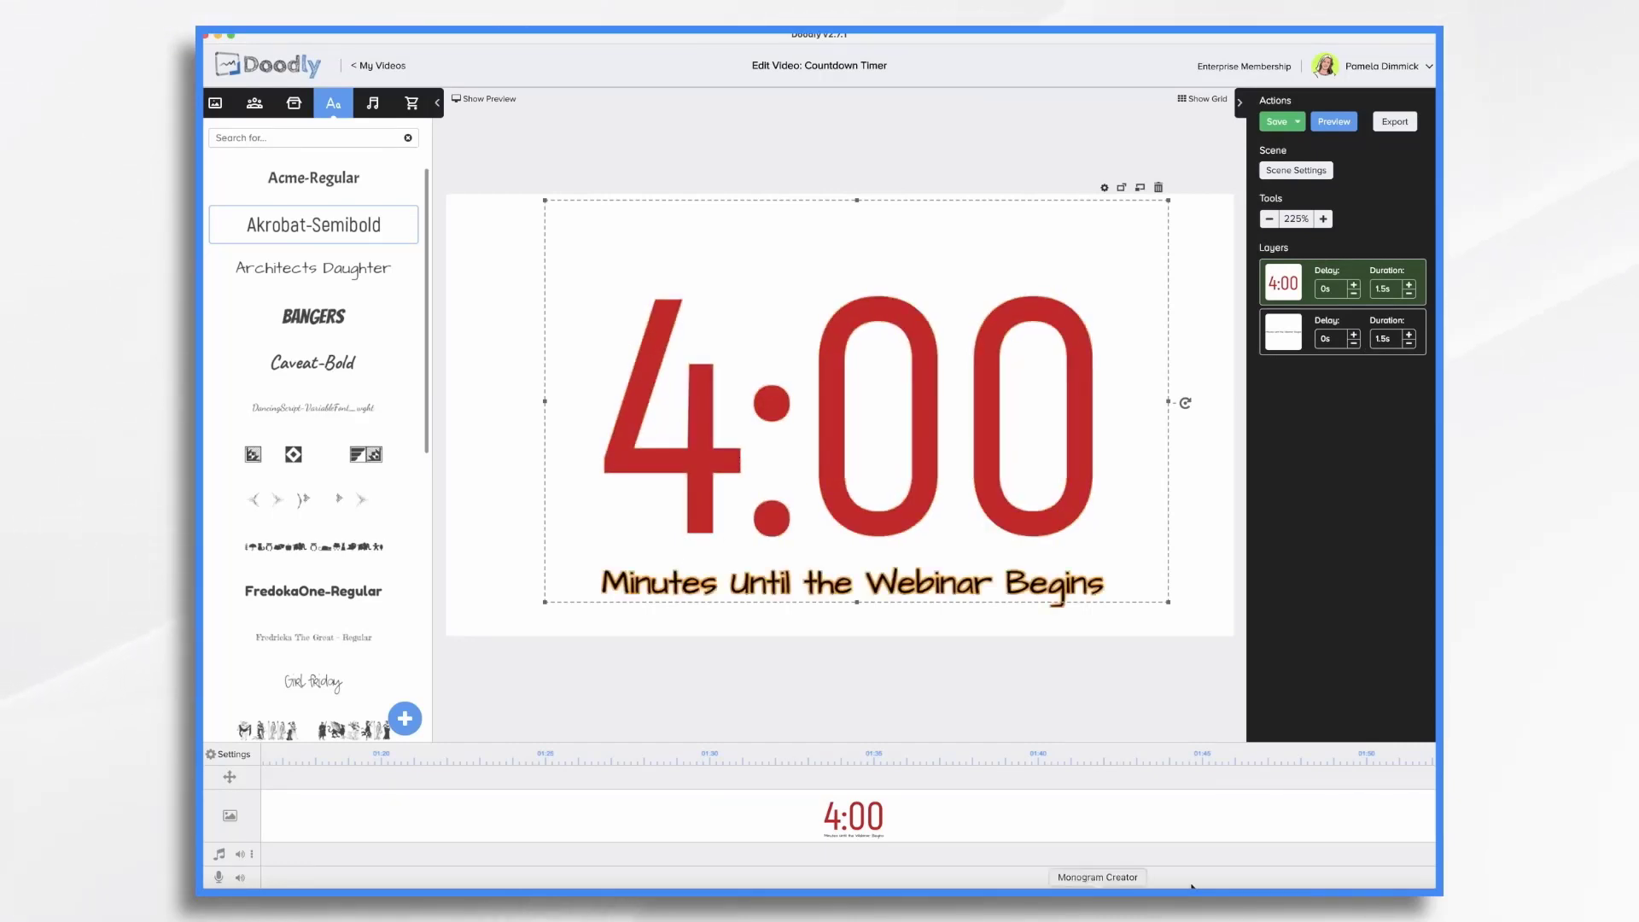
Duplicate the 4:00 scene and change the timer text in the copy to 3:00
{"action": "scroll", "coordinate": [1297, 816], "scroll_direction": "right", "scroll_amount": 5}
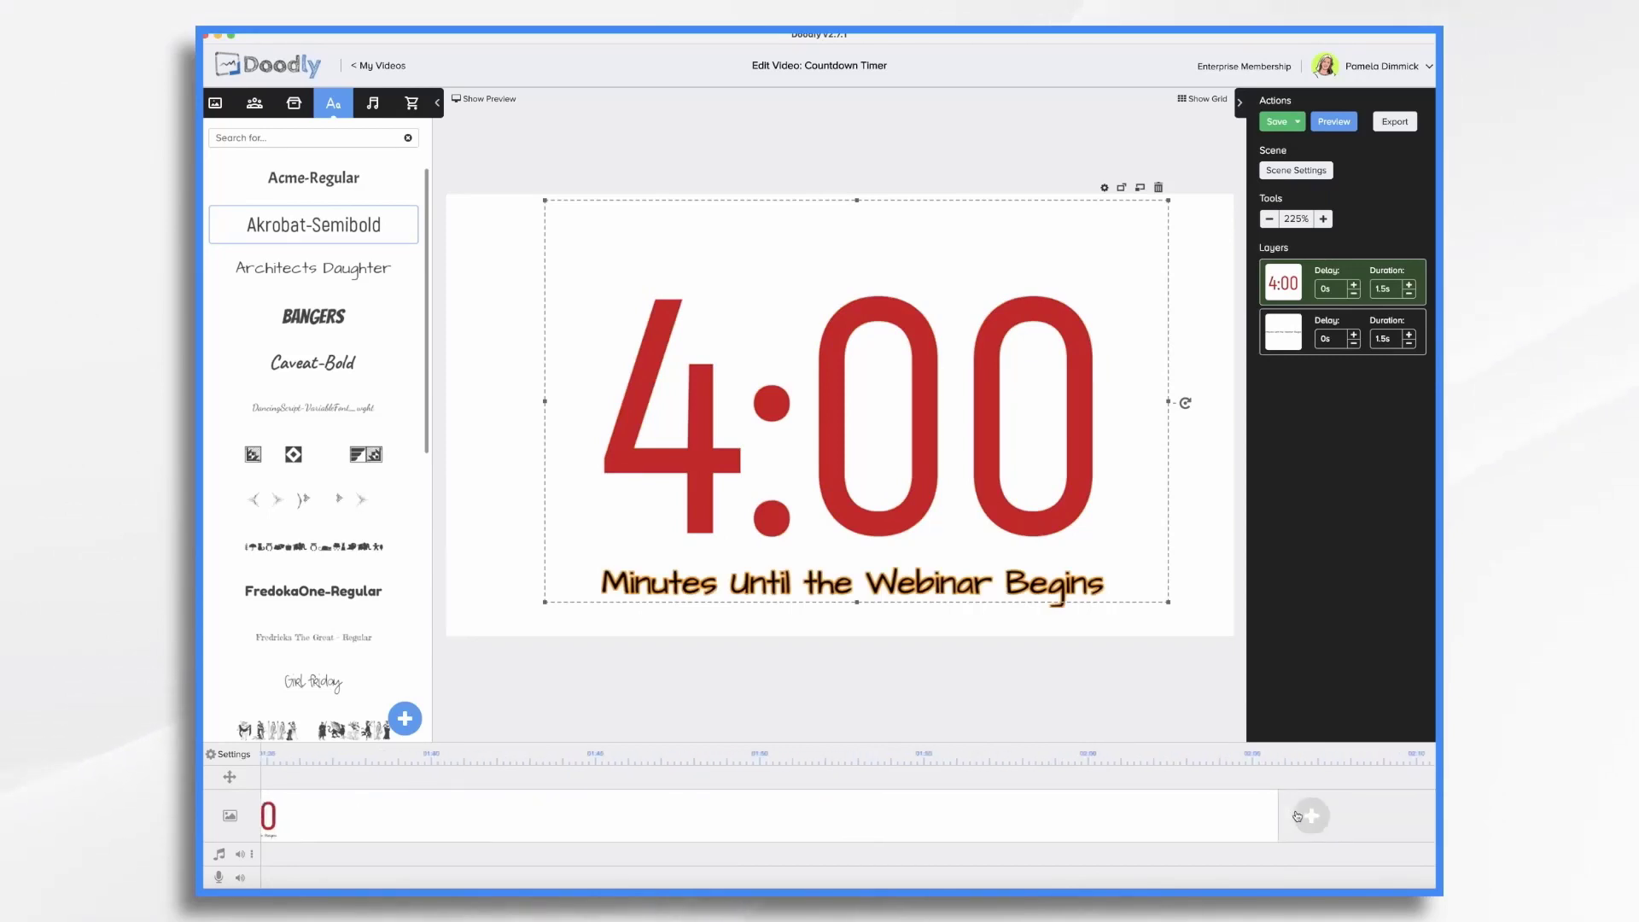
{"action": "right_click", "coordinate": [1017, 816]}
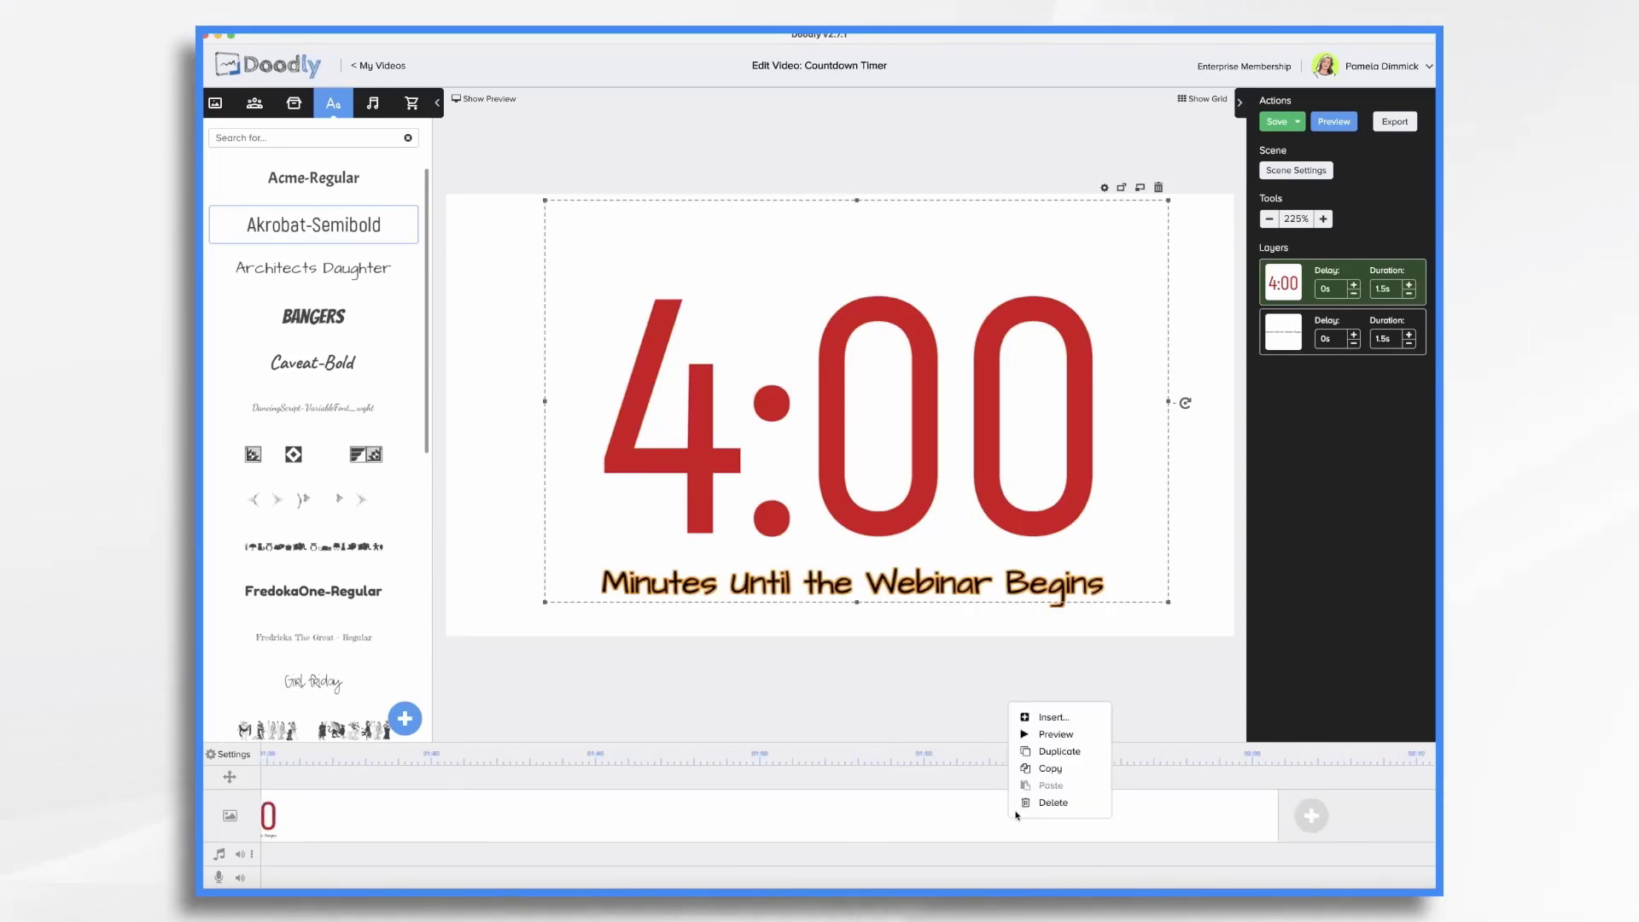
{"action": "left_click", "coordinate": [1038, 750]}
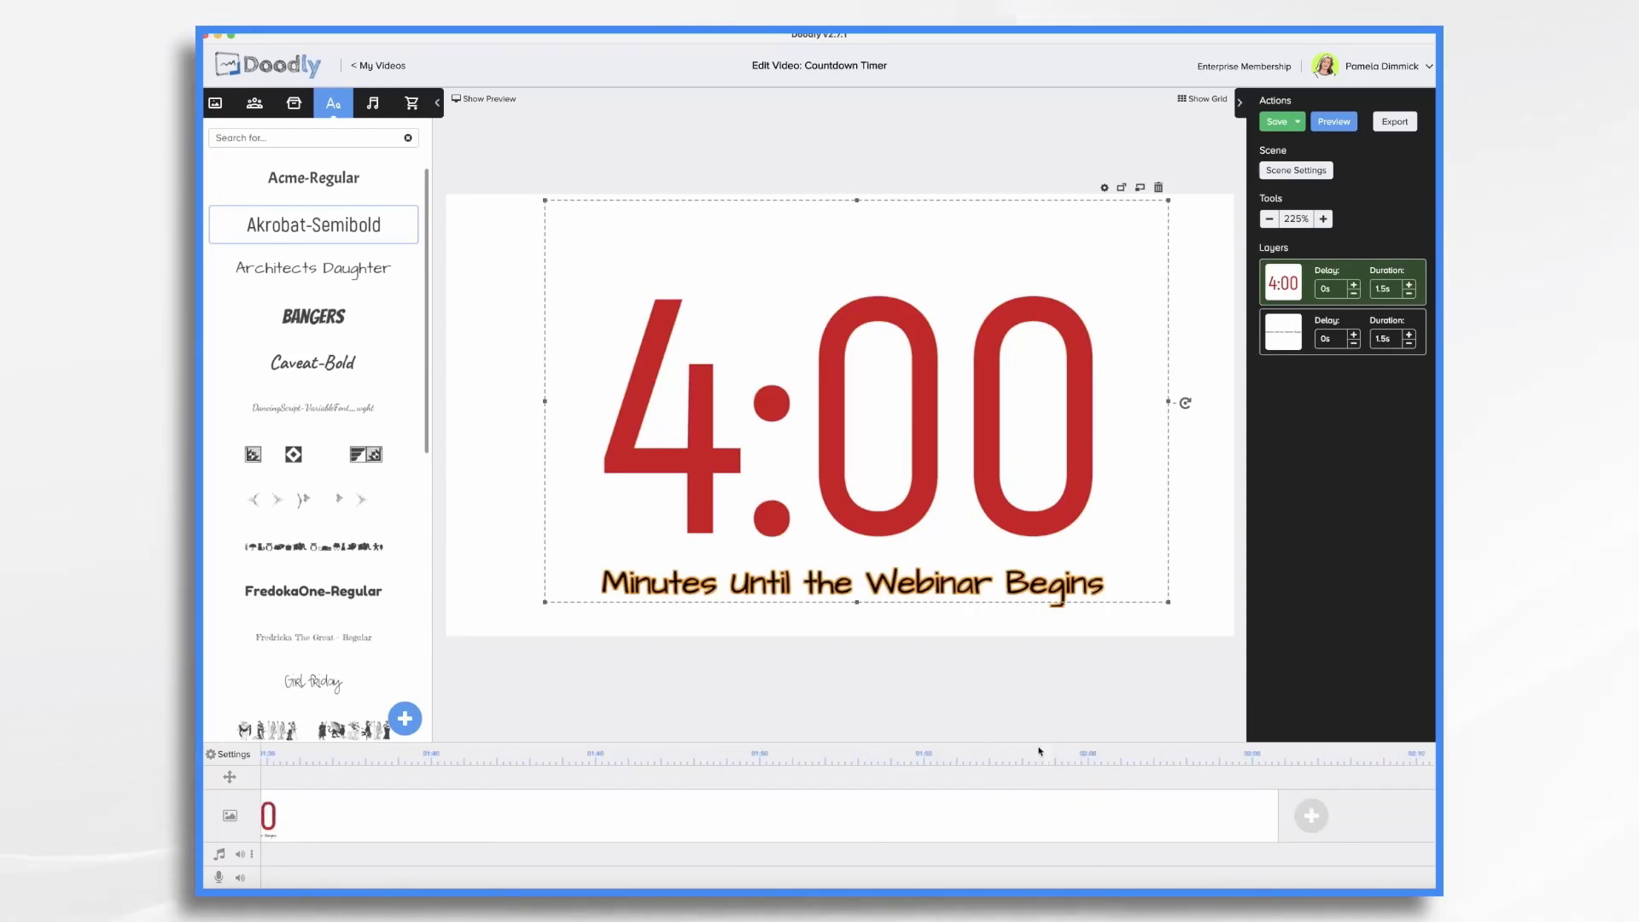
{"action": "double_click", "coordinate": [696, 460]}
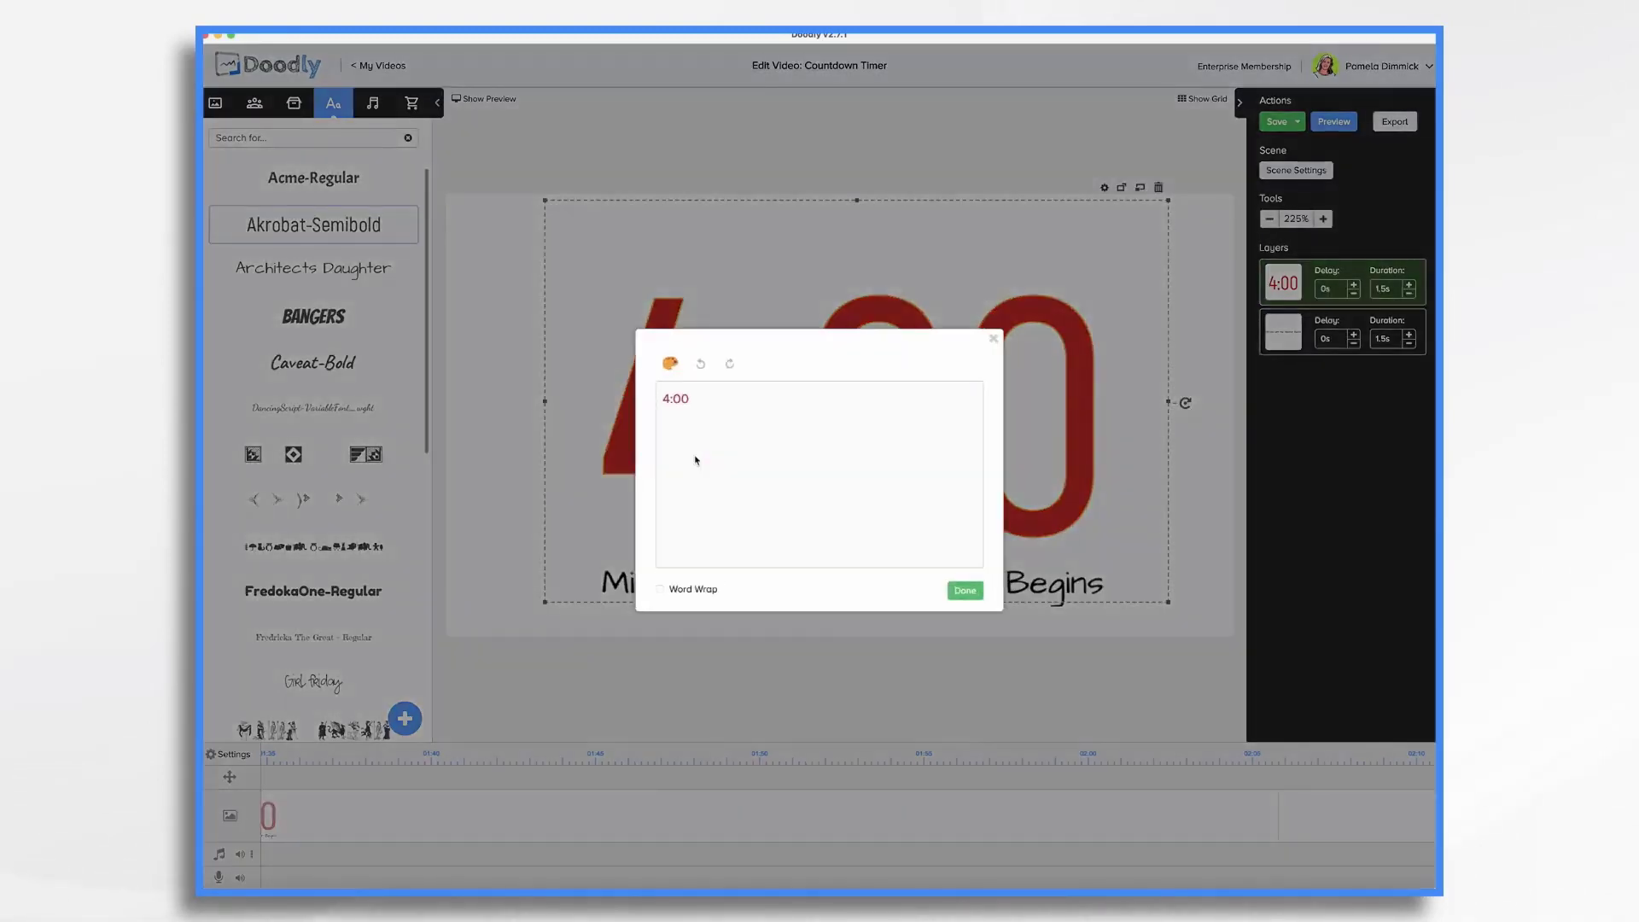
{"action": "left_click", "coordinate": [966, 591]}
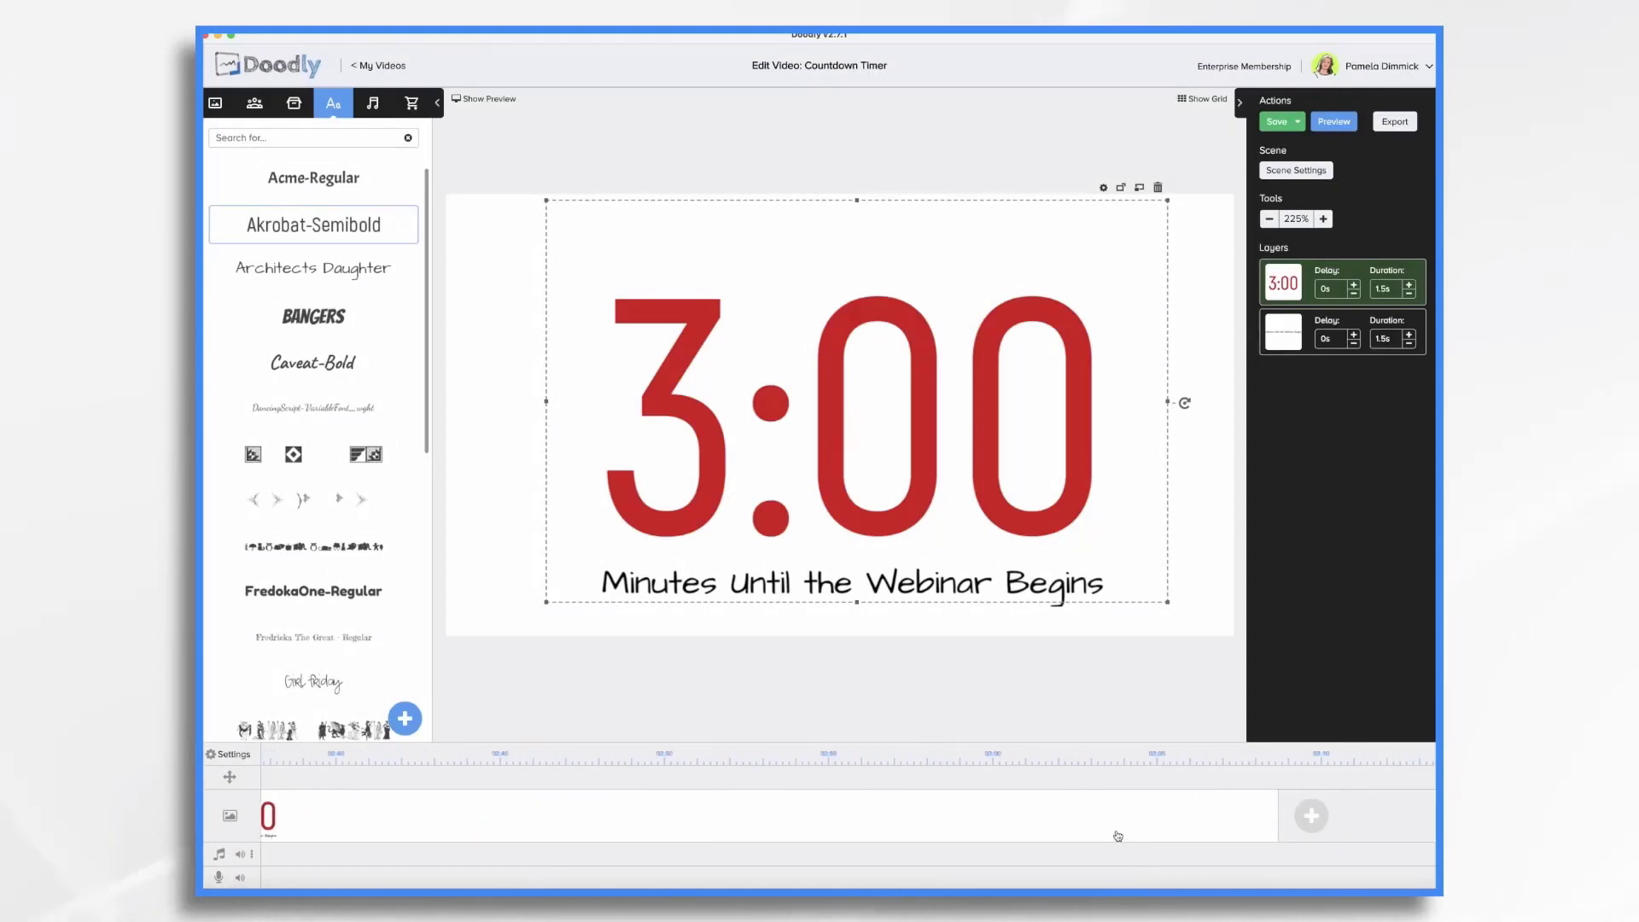
Duplicate the 3:00 scene and change the timer text in the copy to 2:00
{"action": "right_click", "coordinate": [1052, 817]}
{"action": "left_click", "coordinate": [1082, 754]}
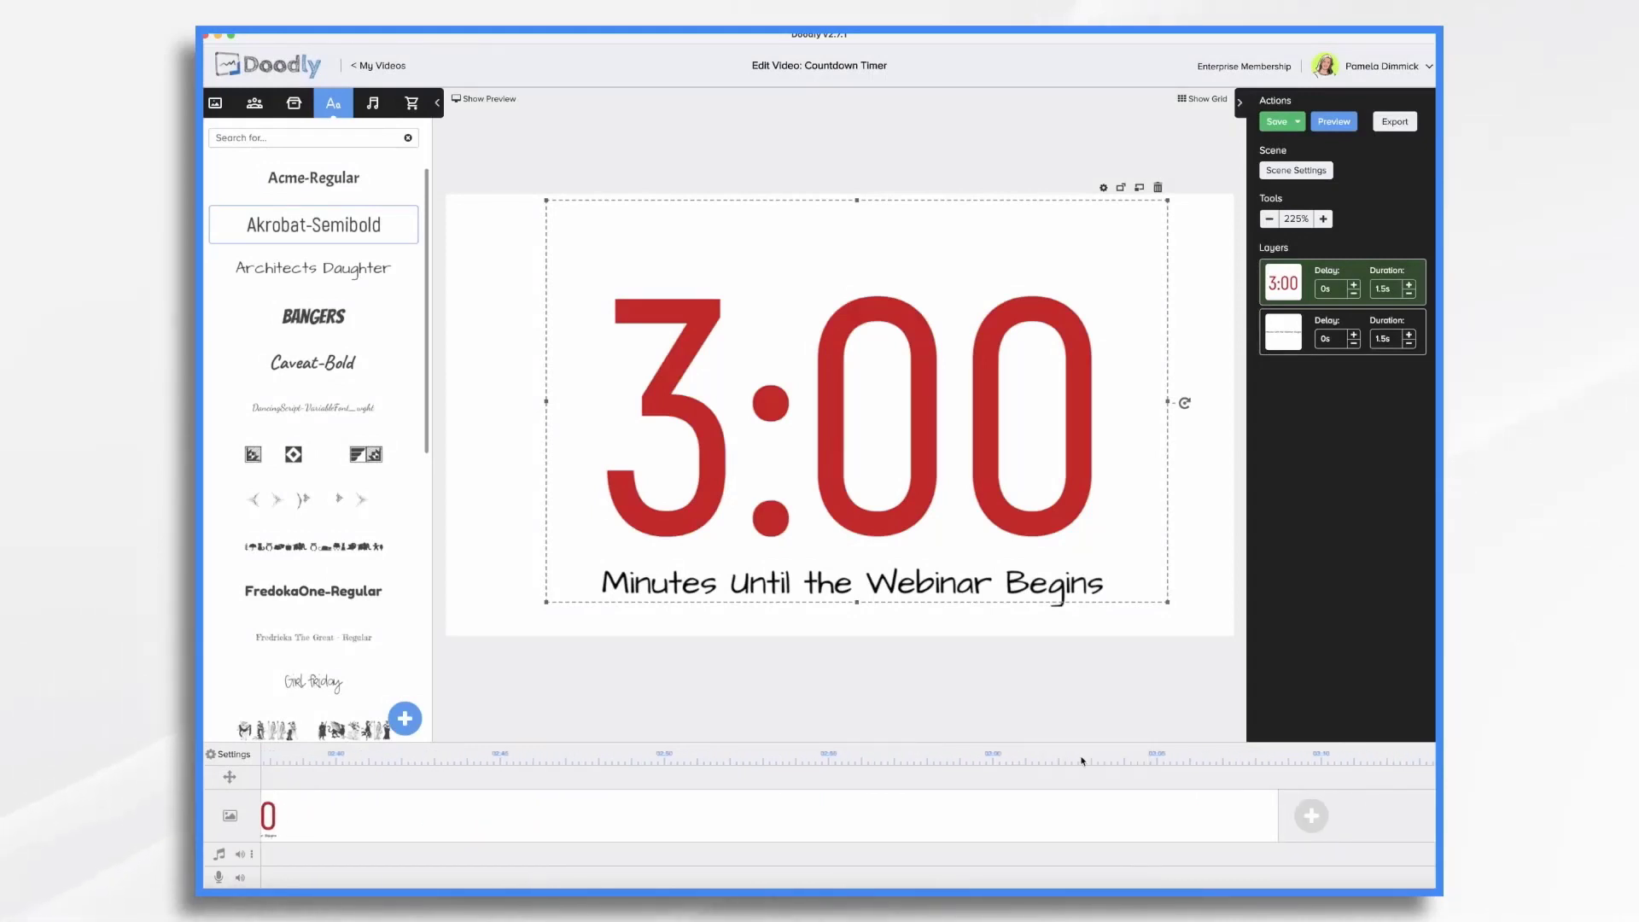
{"action": "double_click", "coordinate": [670, 402]}
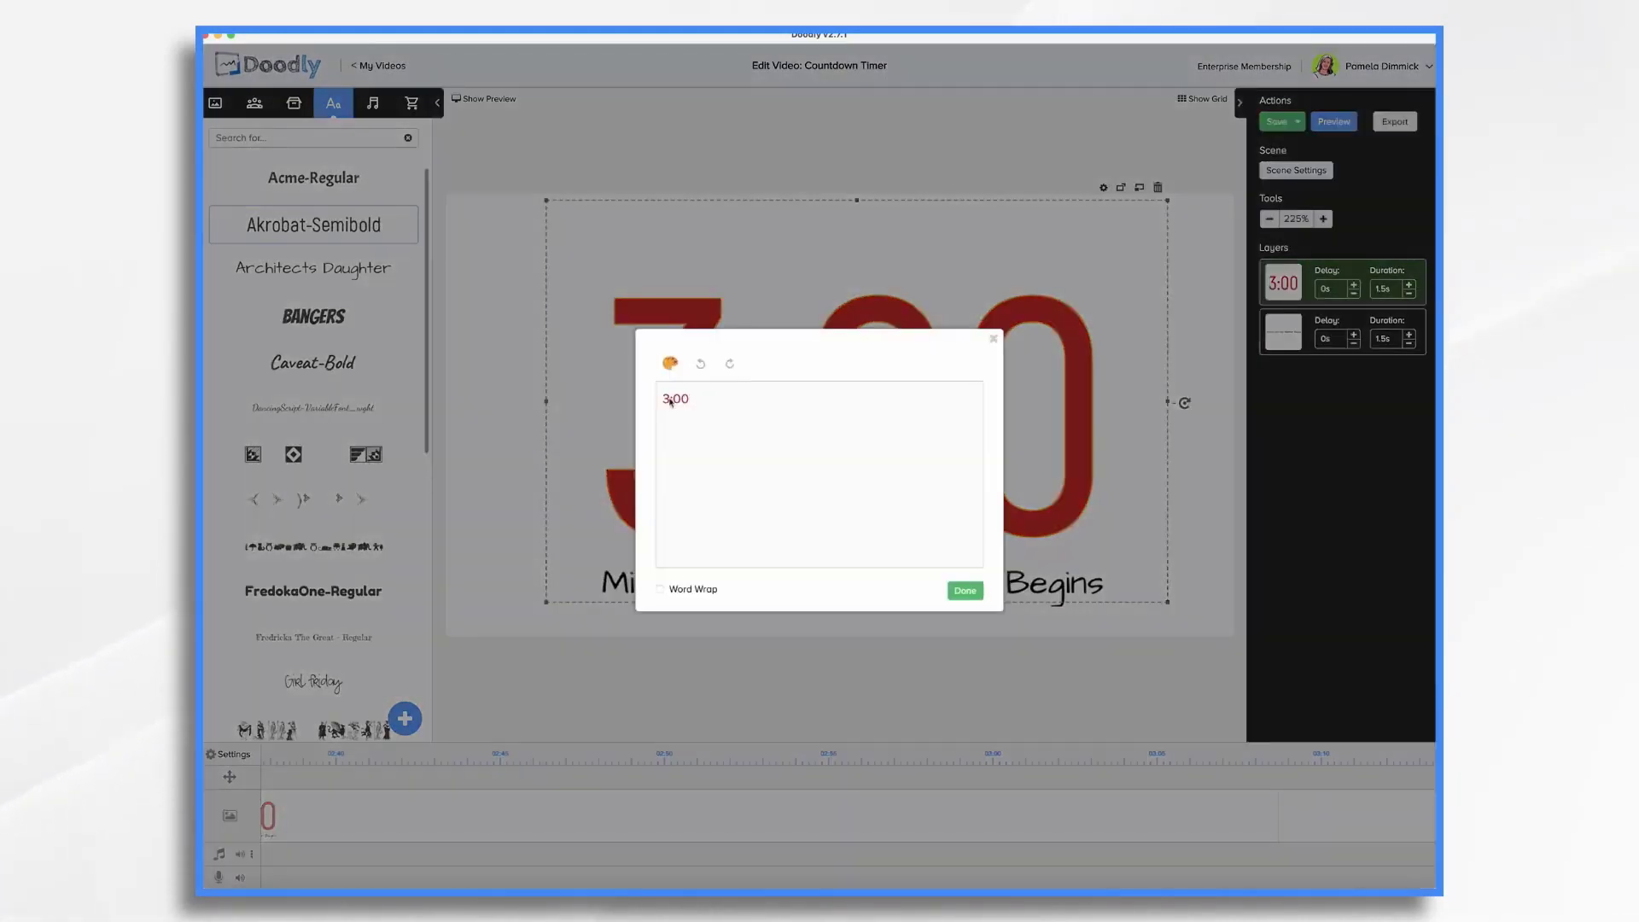
{"action": "left_click", "coordinate": [963, 588]}
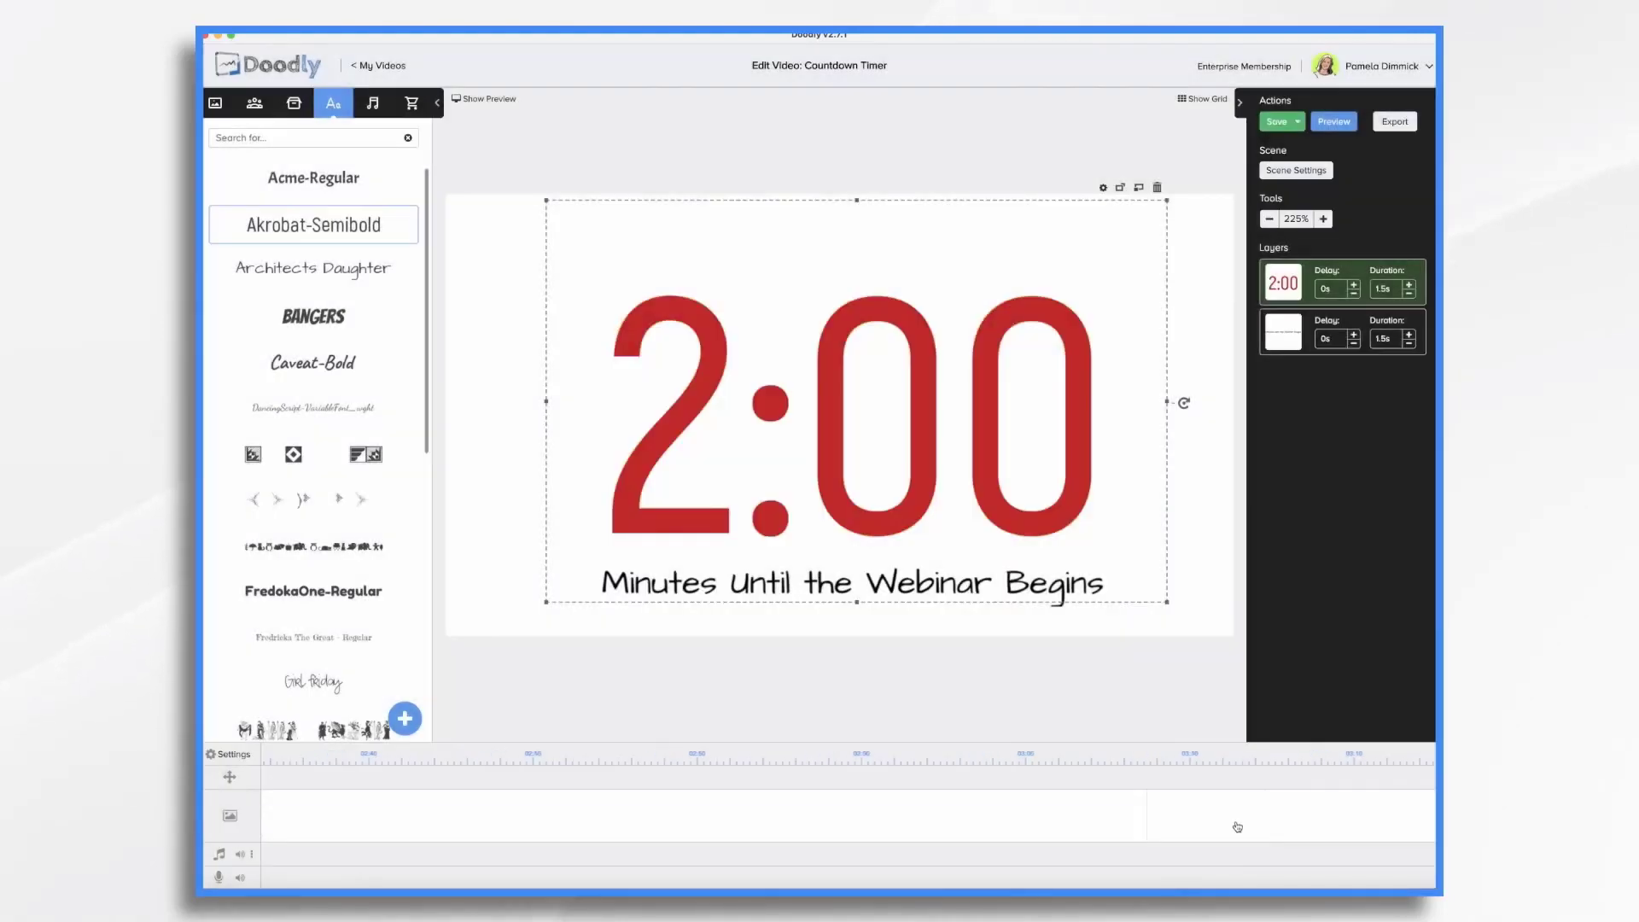
Duplicate the 2:00 scene and change the timer text in the copy to 1:00
{"action": "right_click", "coordinate": [1080, 832]}
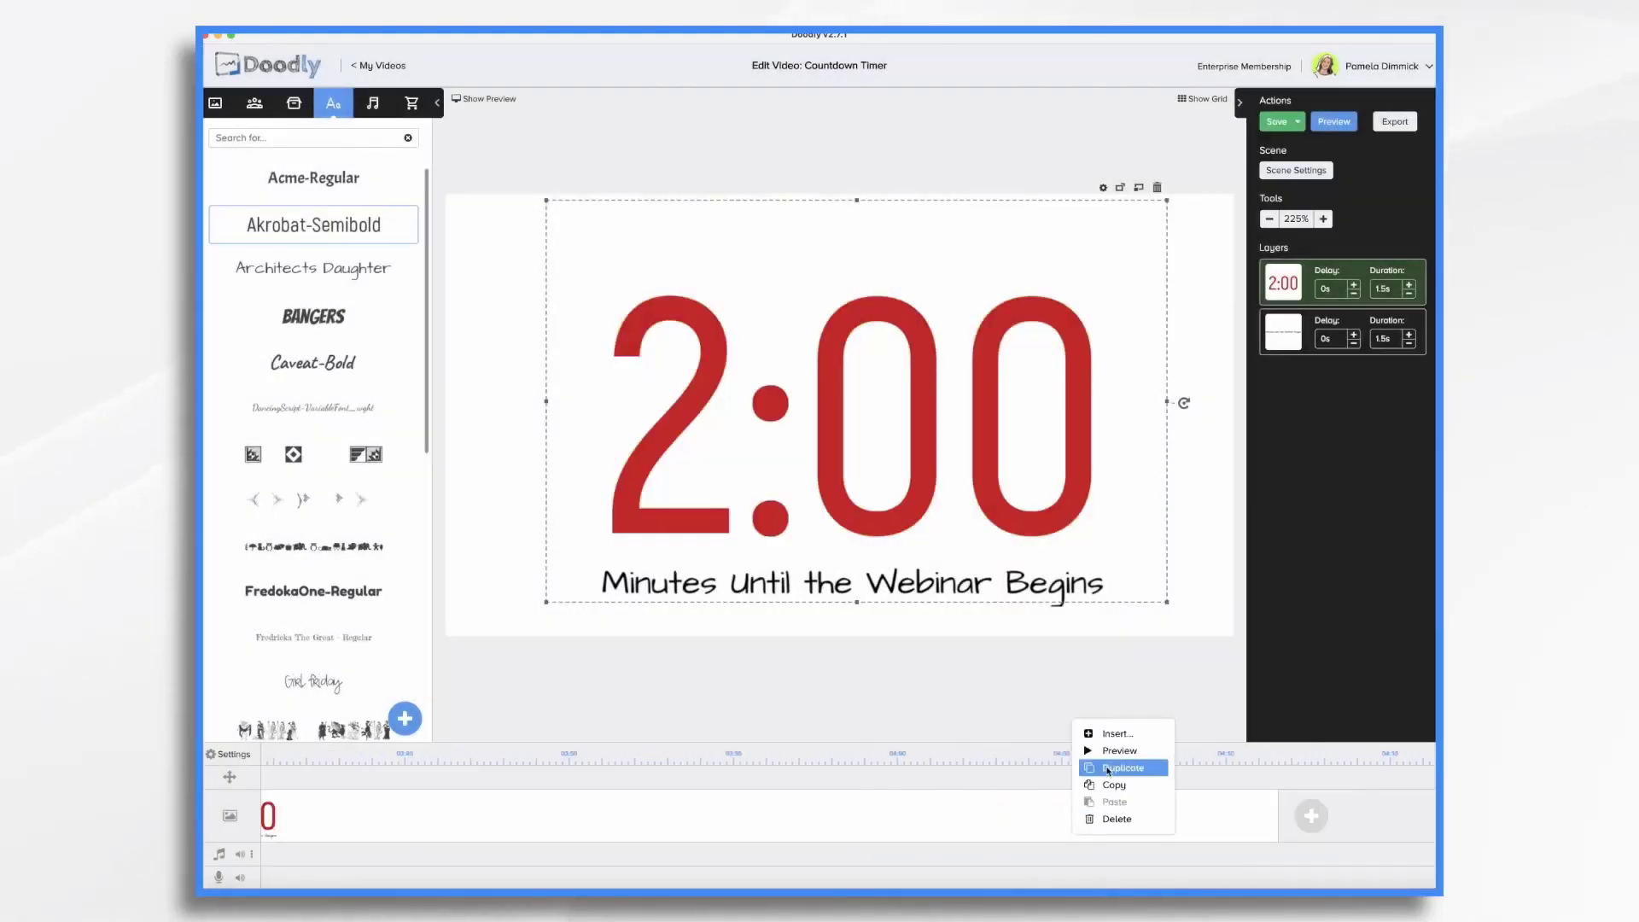
{"action": "left_click", "coordinate": [1107, 769]}
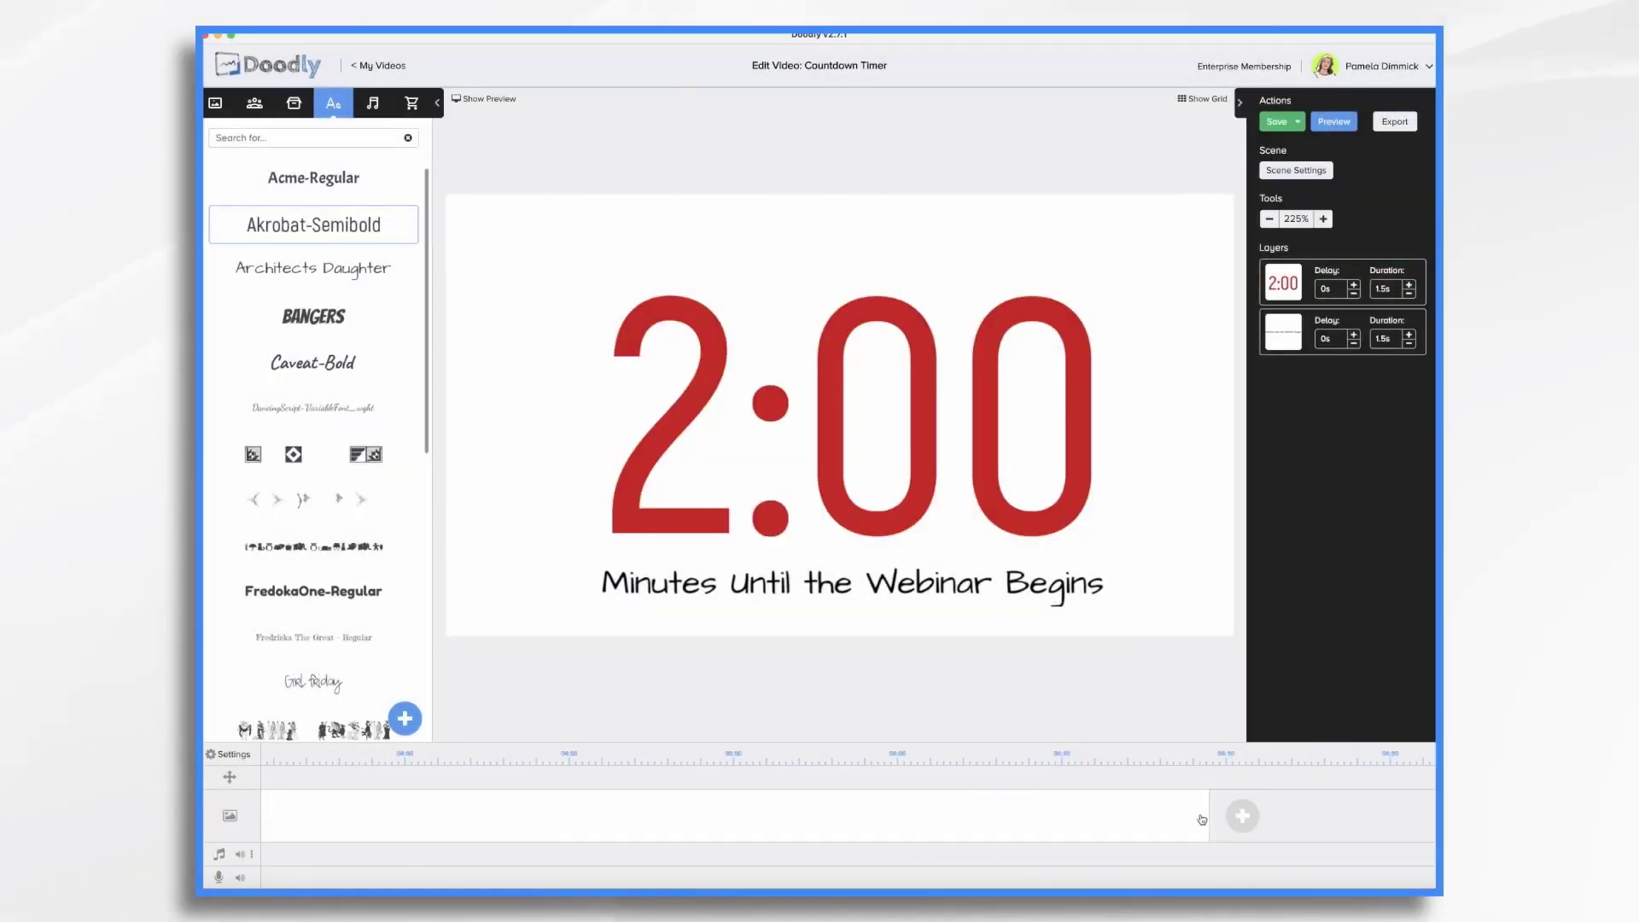
{"action": "double_click", "coordinate": [690, 429]}
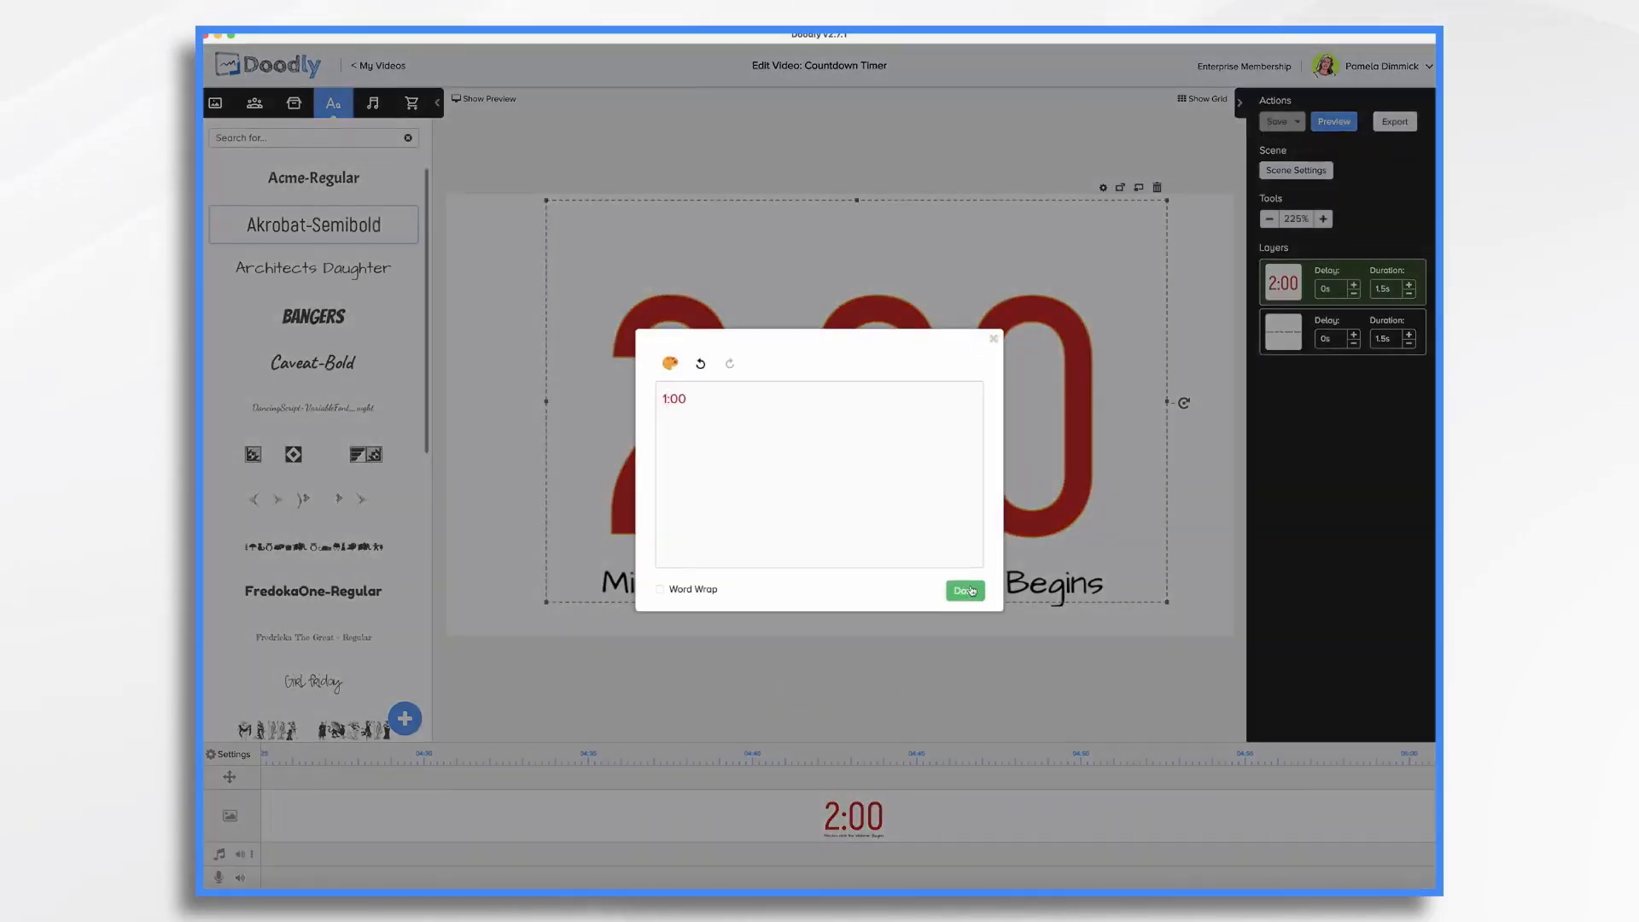
{"action": "left_click", "coordinate": [966, 590]}
Preview the webinar countdown video and skip ahead in the playback to check the scene changes
{"action": "scroll", "coordinate": [1188, 813], "scroll_direction": "right", "scroll_amount": 5}
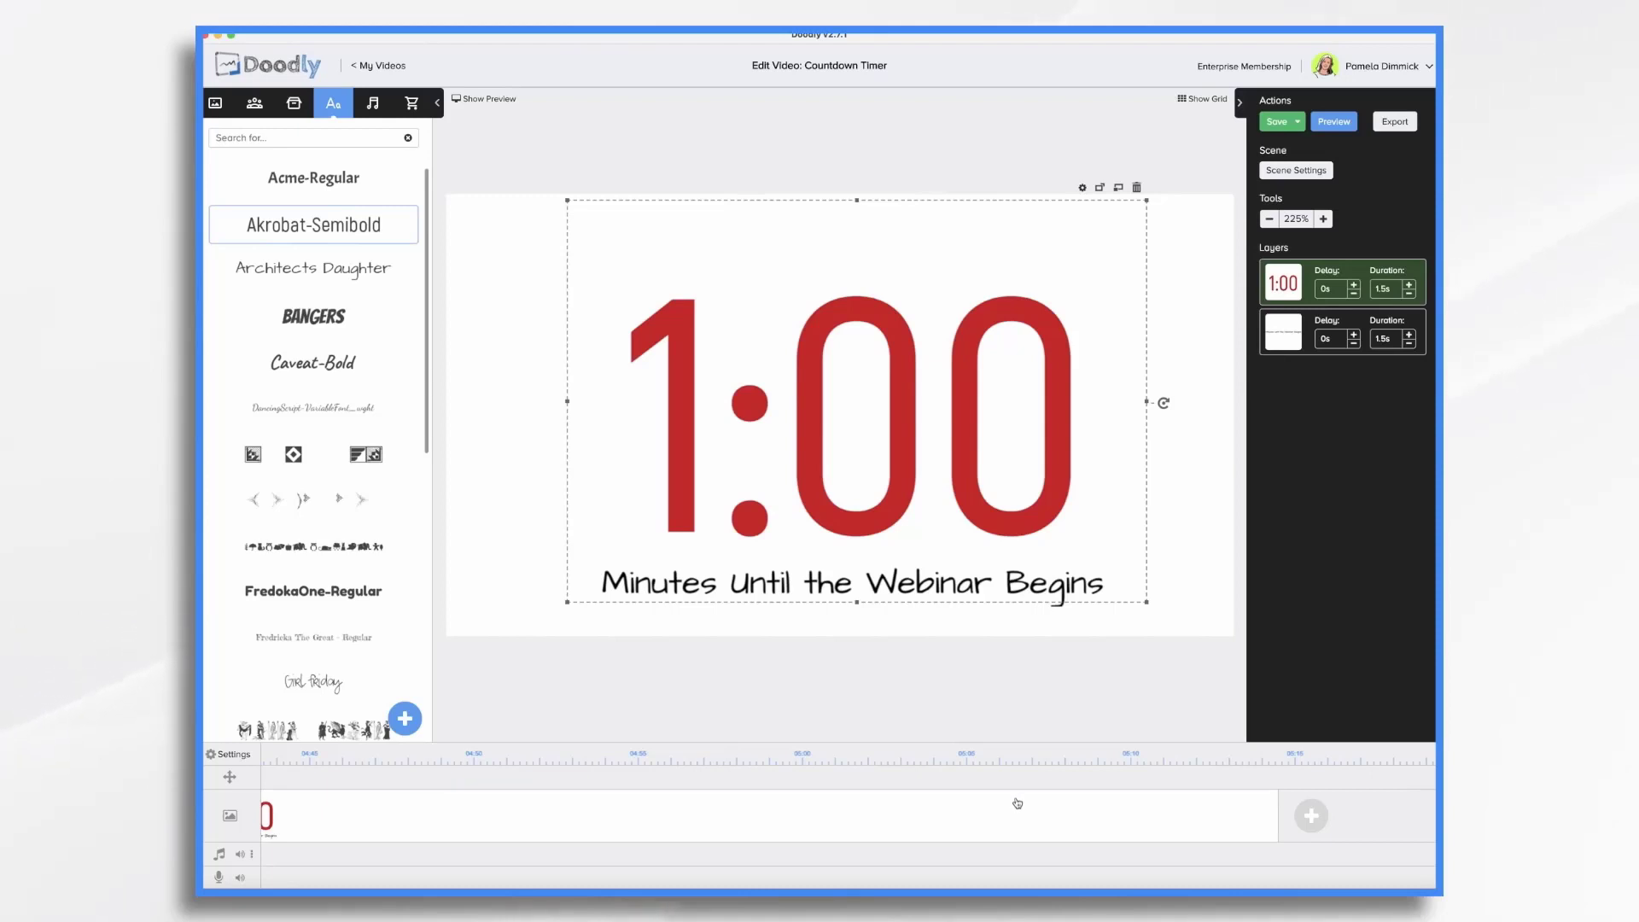
{"action": "scroll", "coordinate": [1017, 803], "scroll_direction": "left", "scroll_amount": 5}
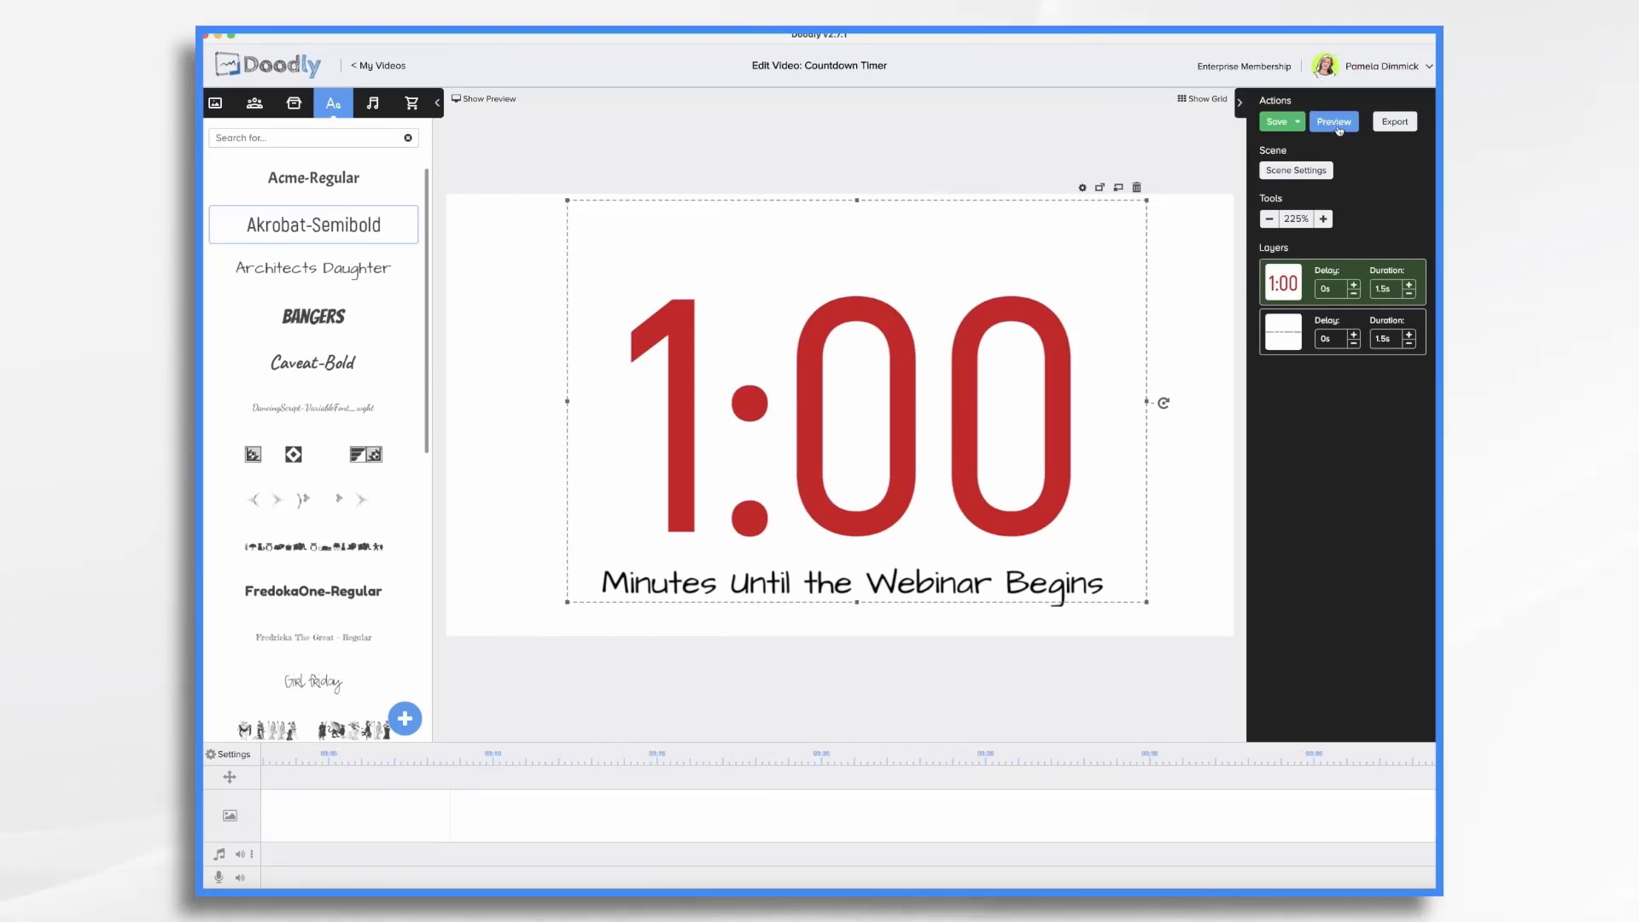
{"action": "left_click", "coordinate": [1335, 123]}
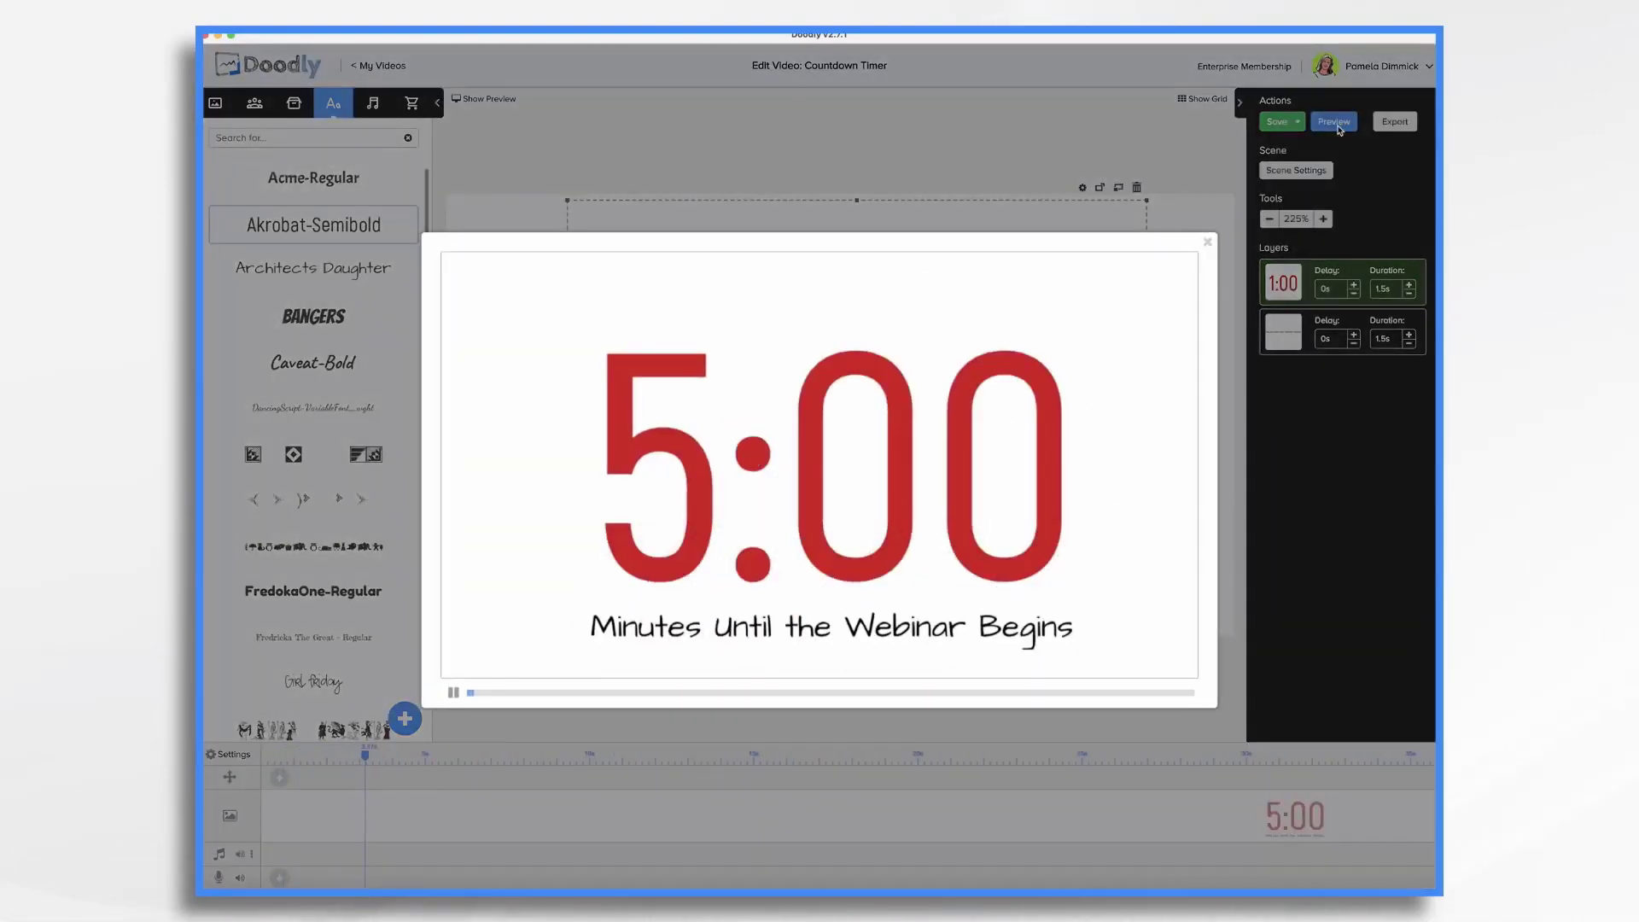
{"action": "left_click", "coordinate": [594, 693]}
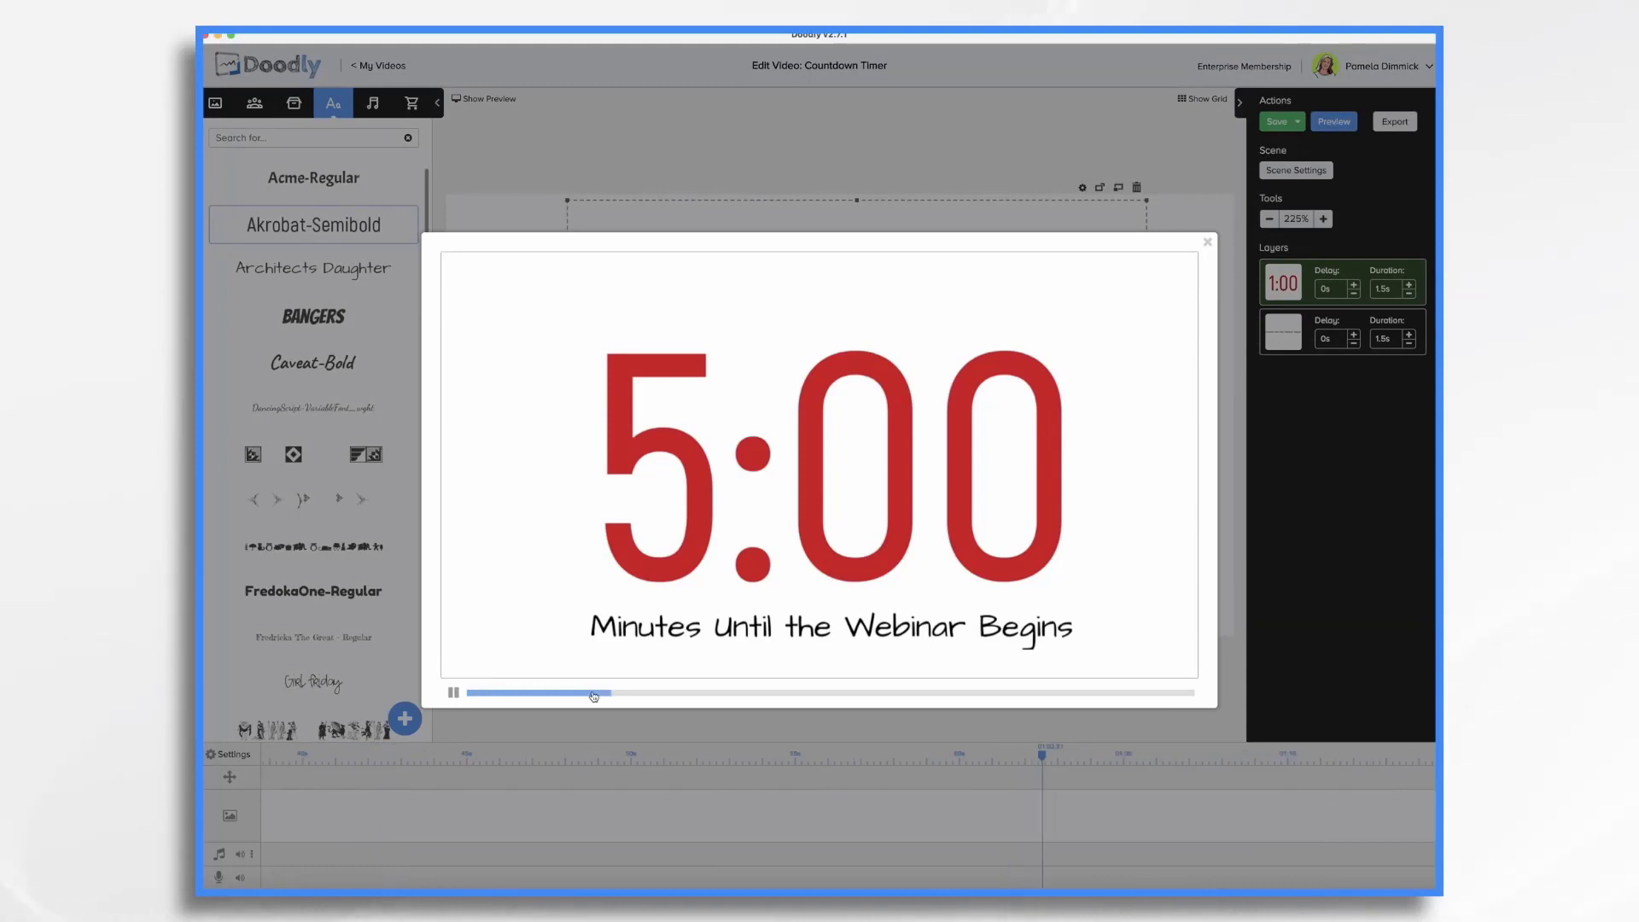